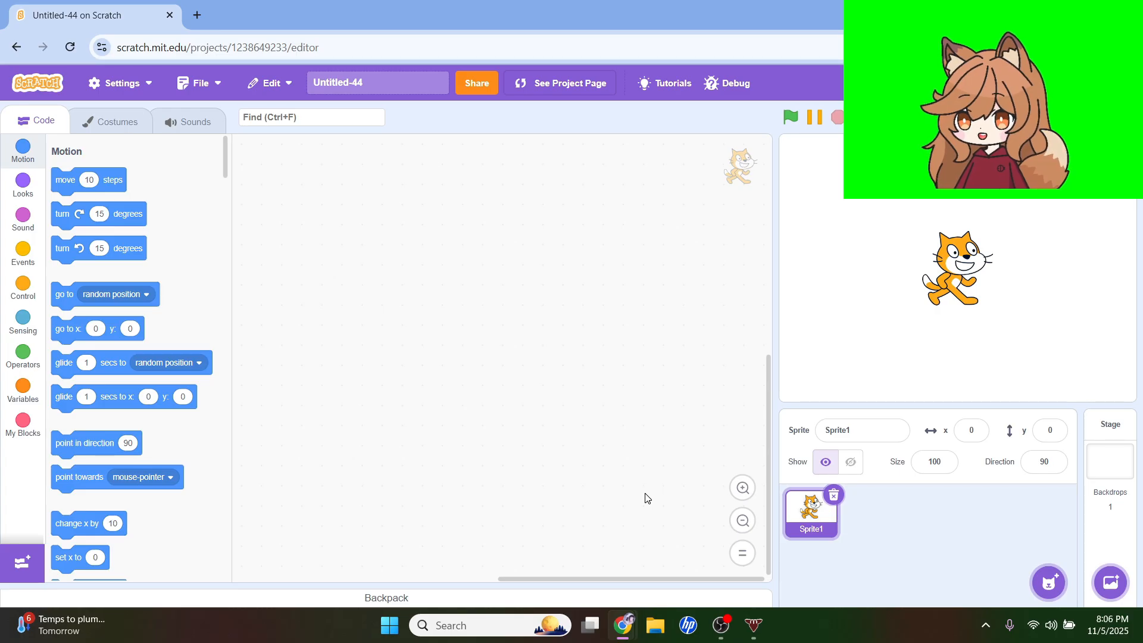
Search the sprite library for "rat" and clear that search
click(1048, 598)
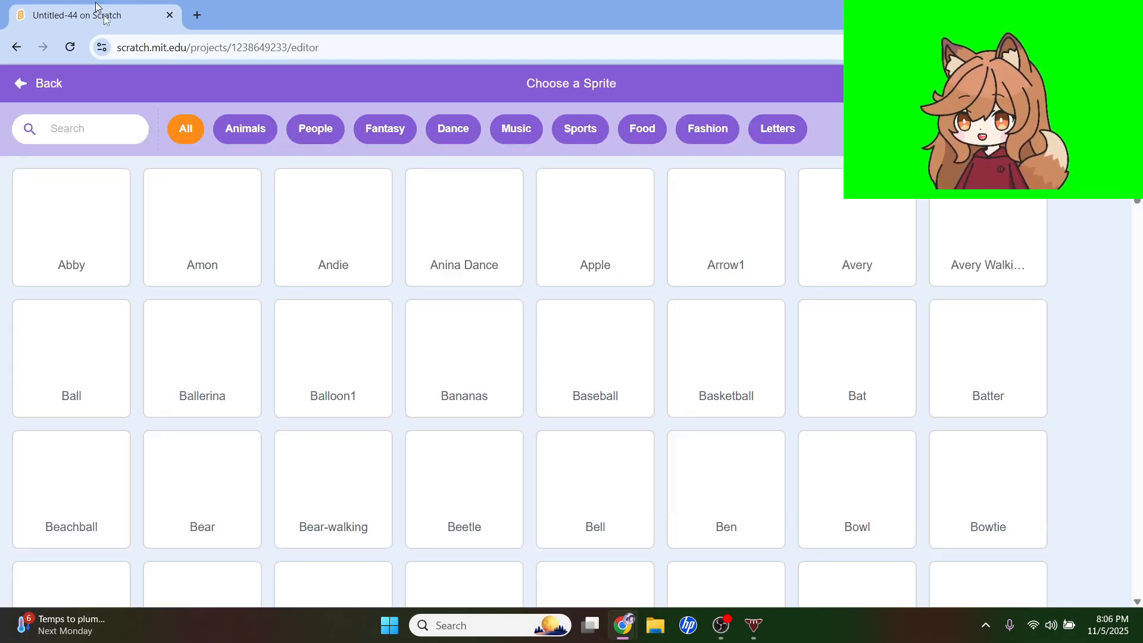
click(89, 134)
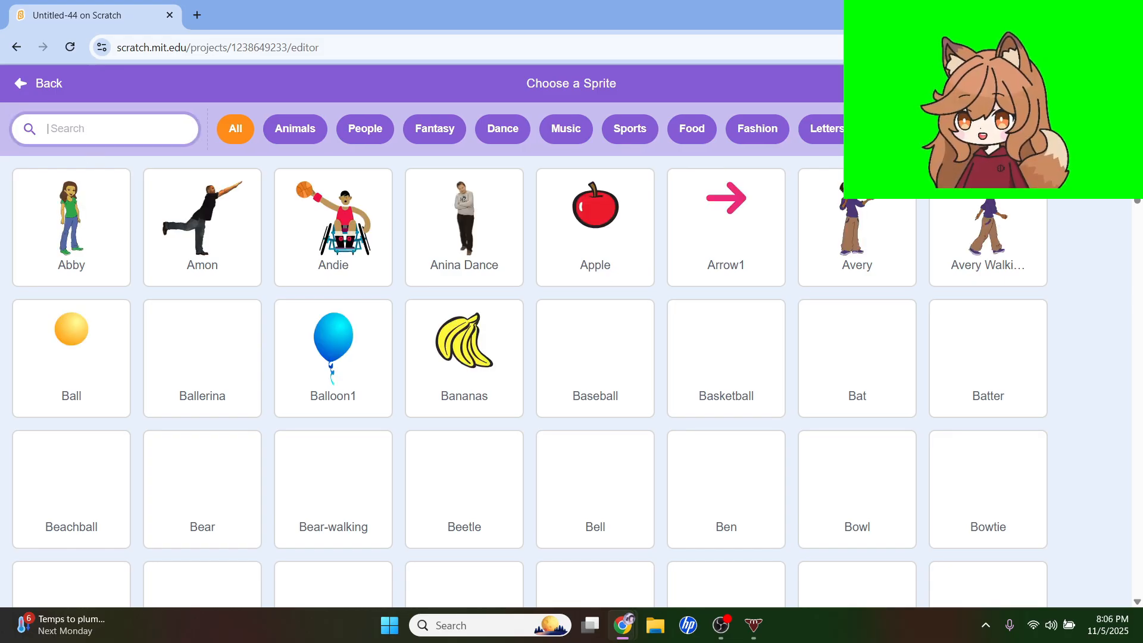
text(rat)
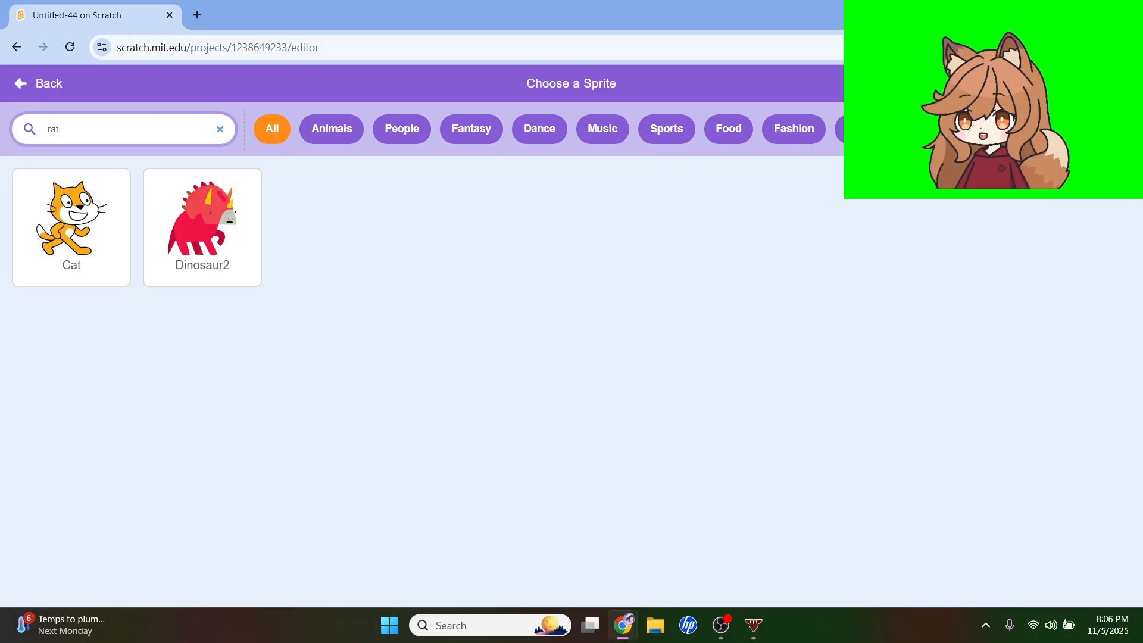
key(BackSpace)
key(BackSpace)
key(BackSpace)
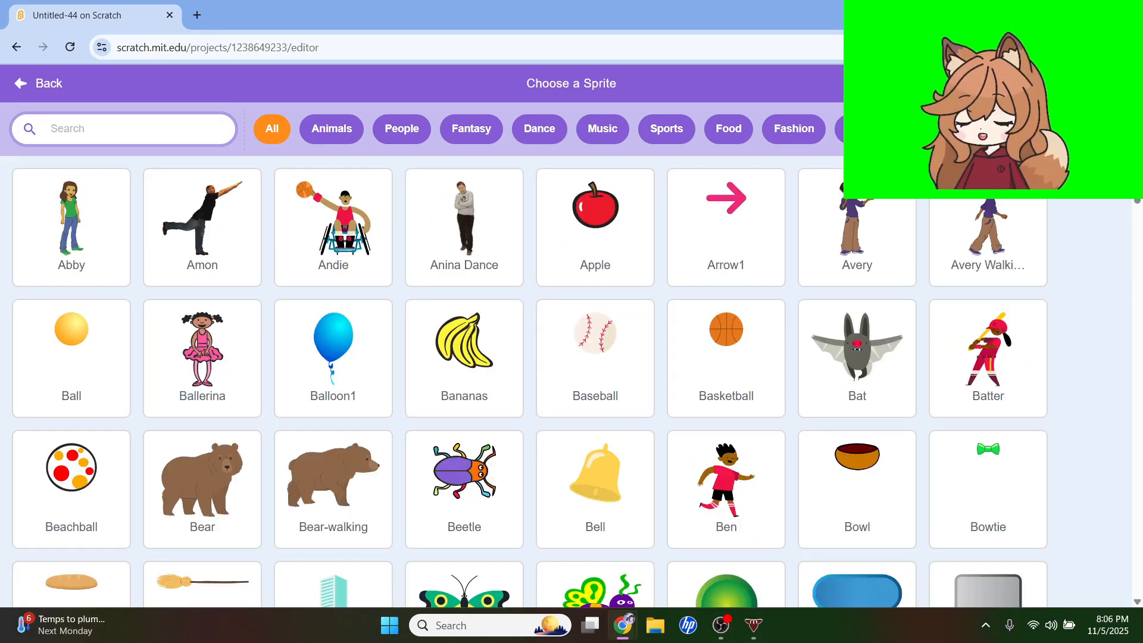
Find the Mouse1 sprite, add it to the project and place it in the stage's upper-left corner
text(mou)
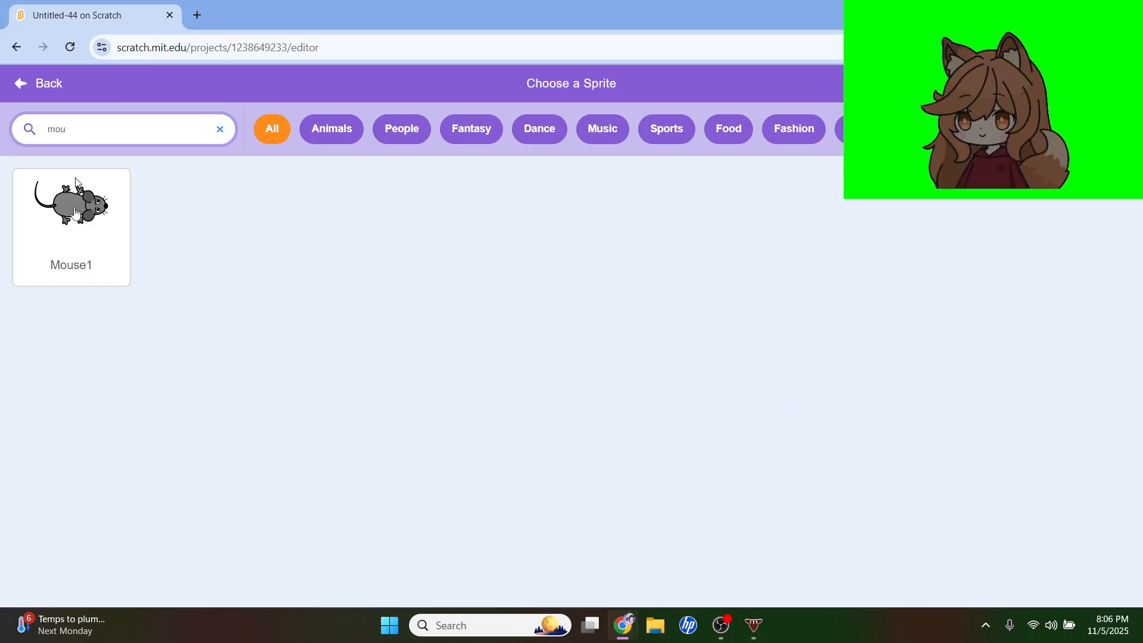
click(75, 182)
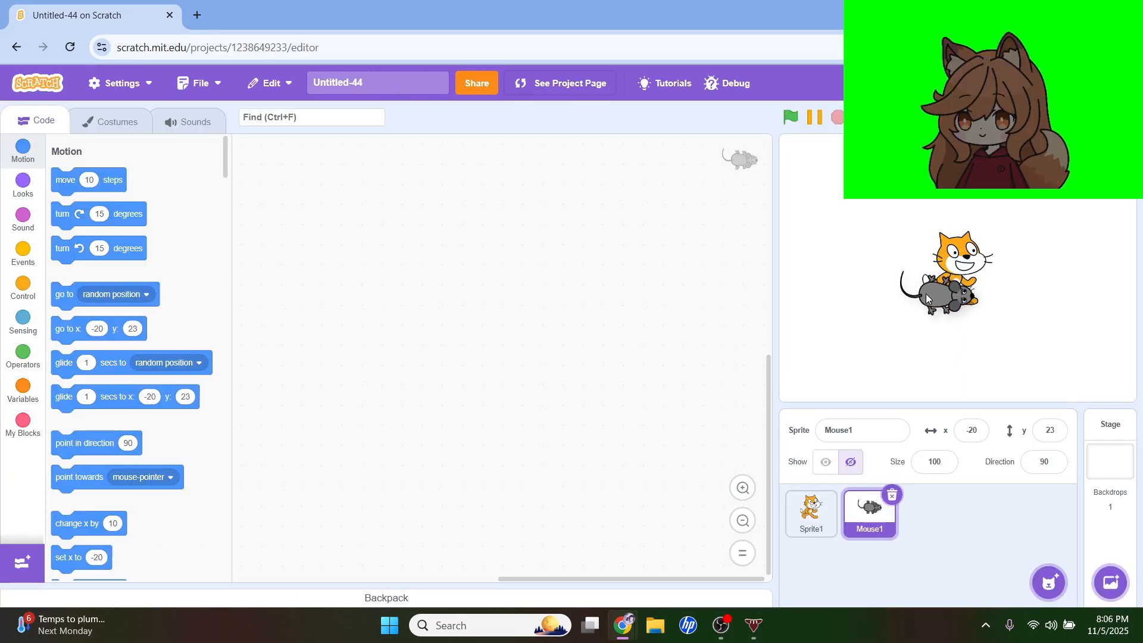
drag(926, 298, 801, 179)
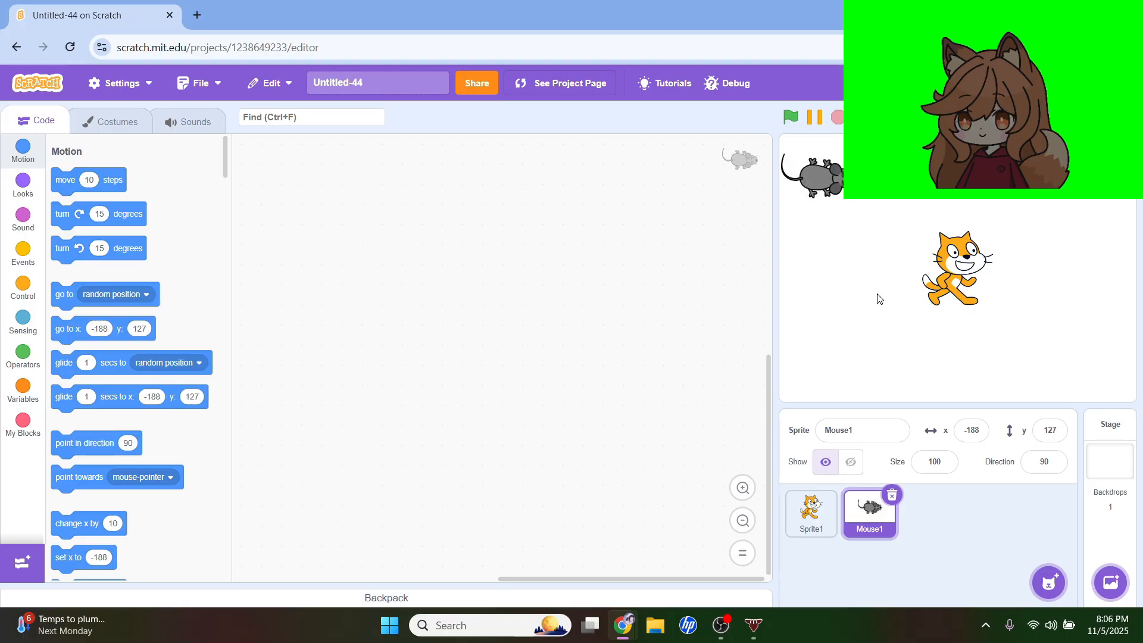
Create a new blank backdrop for painting, without choosing one from the library
click(1117, 575)
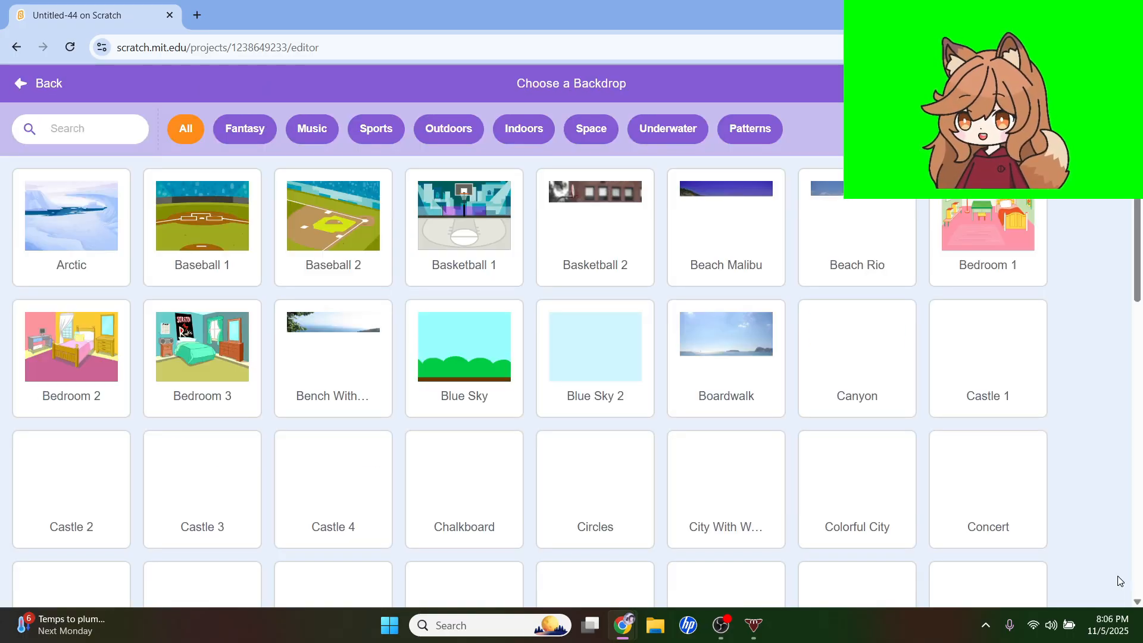
click(17, 86)
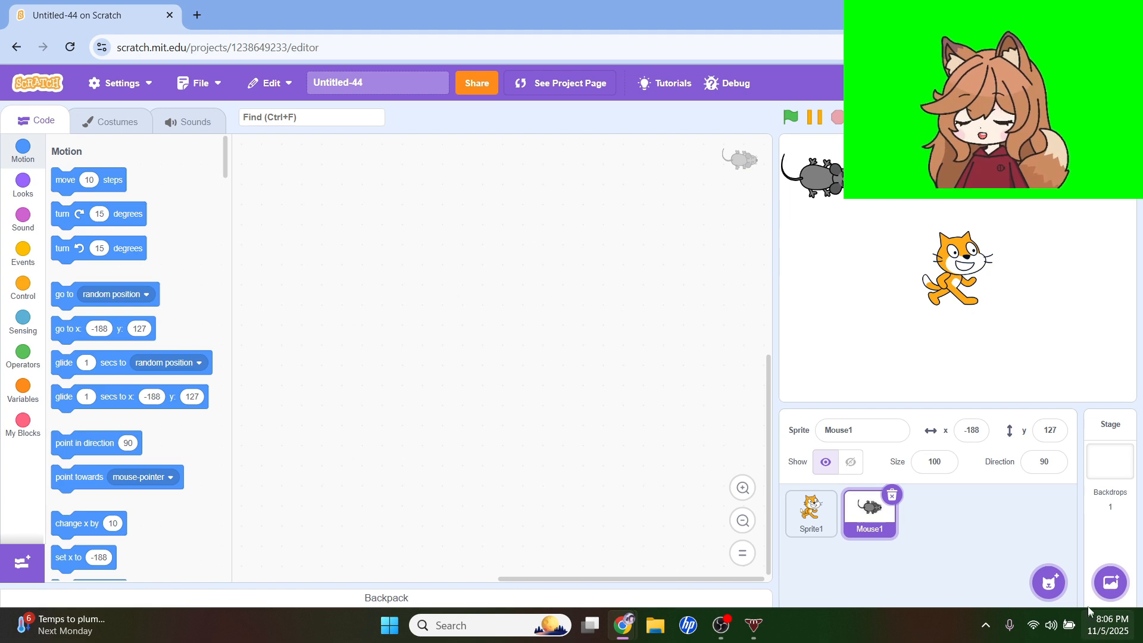
mouse_move(1111, 582)
click(1111, 528)
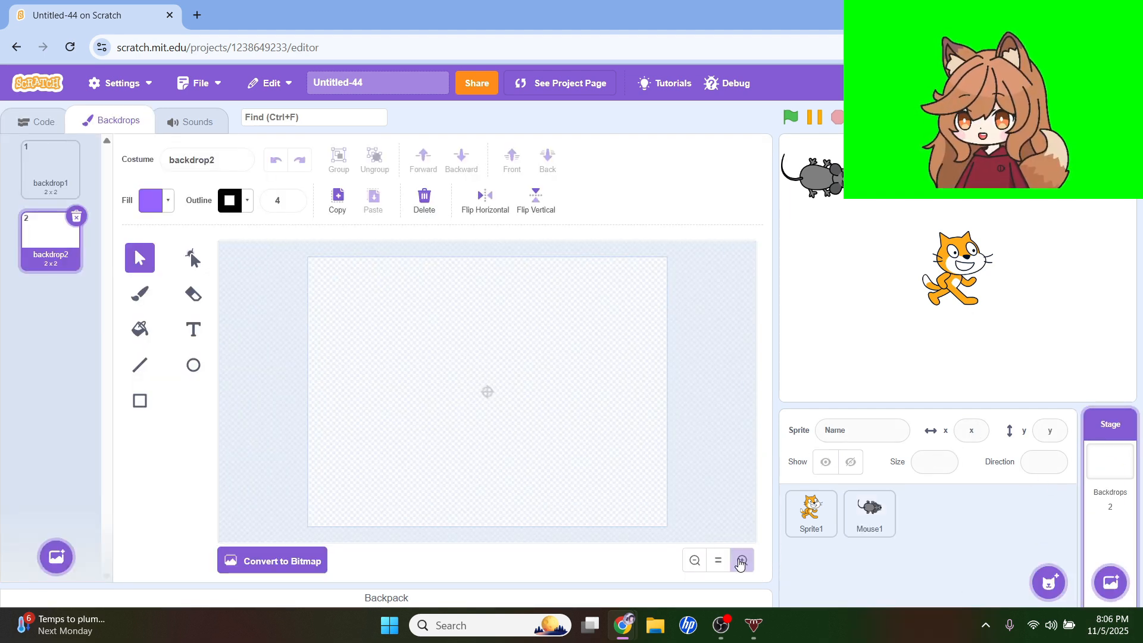
click(733, 559)
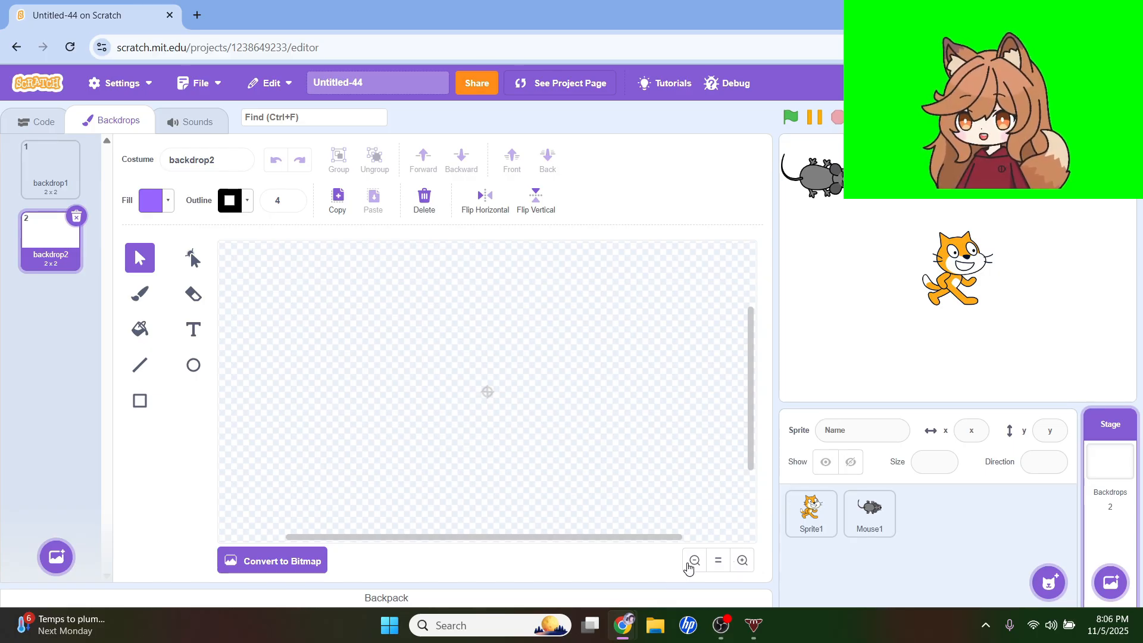
click(694, 560)
Draw a dark green rectangle with fill color 30 and reduced brightness that covers the entire backdrop canvas
click(140, 400)
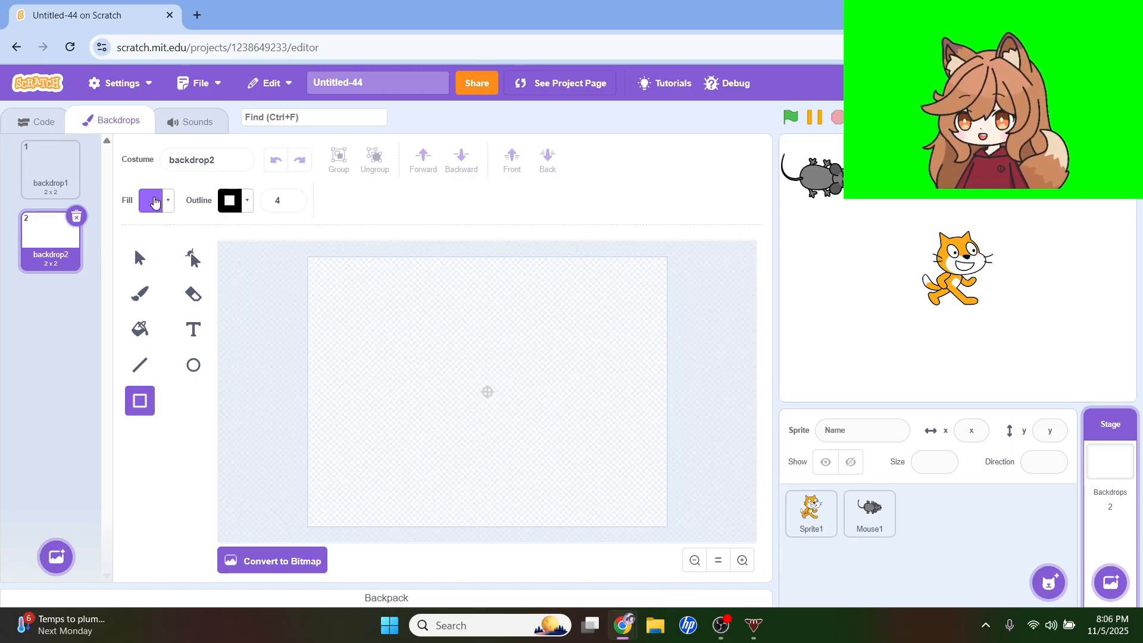
click(156, 200)
drag(169, 326, 106, 339)
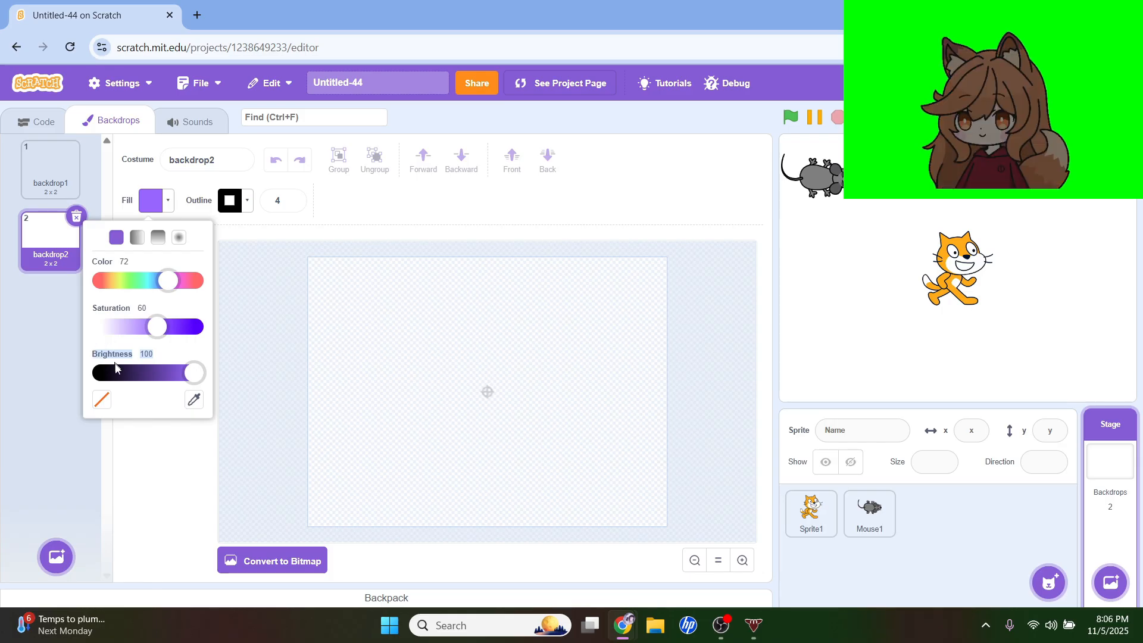
click(132, 281)
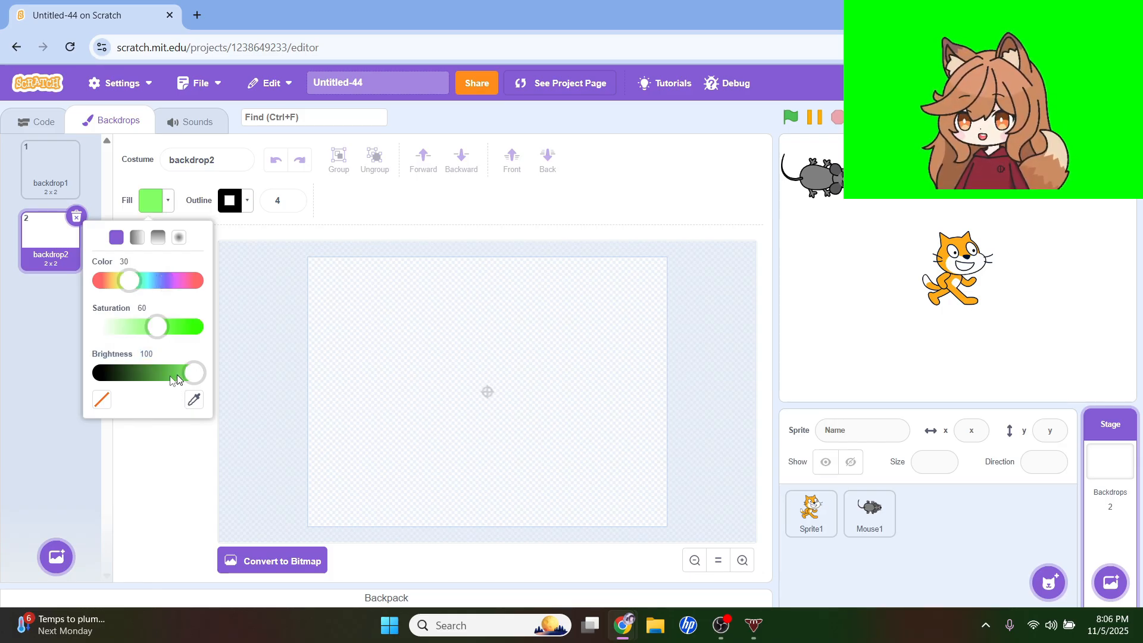
click(143, 374)
drag(295, 266, 891, 622)
mouse_move(704, 420)
mouse_down()
mouse_move(616, 366)
mouse_move(610, 383)
mouse_up()
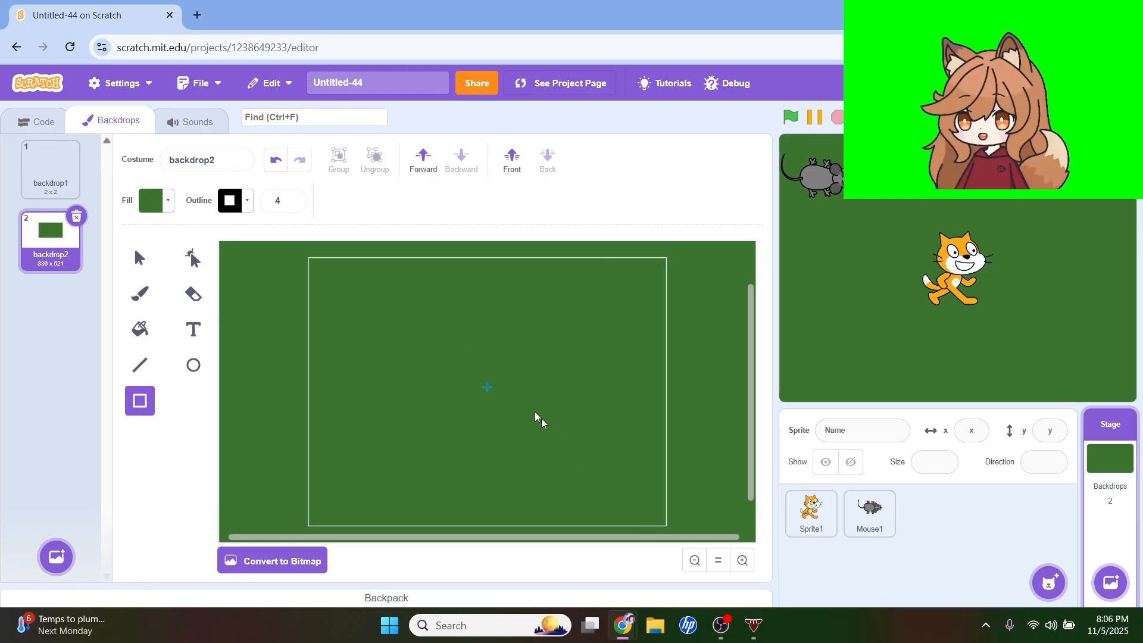
scroll(488, 471, up, 2)
click(742, 560)
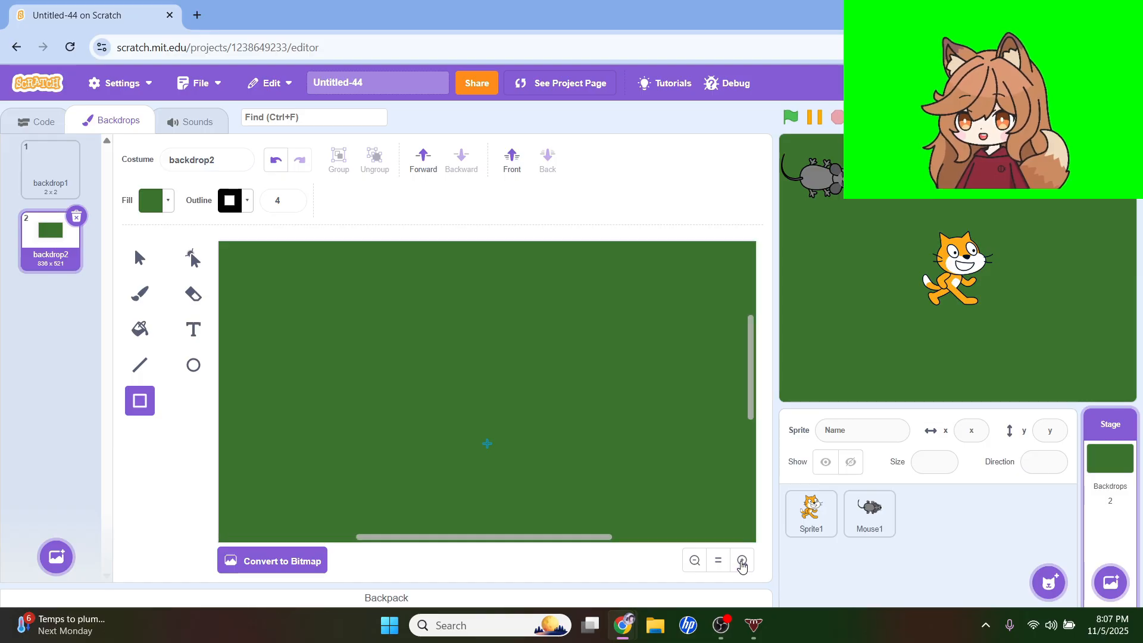
Set the cat sprite's size to 60 and the Mouse1 sprite's size to 50
click(810, 506)
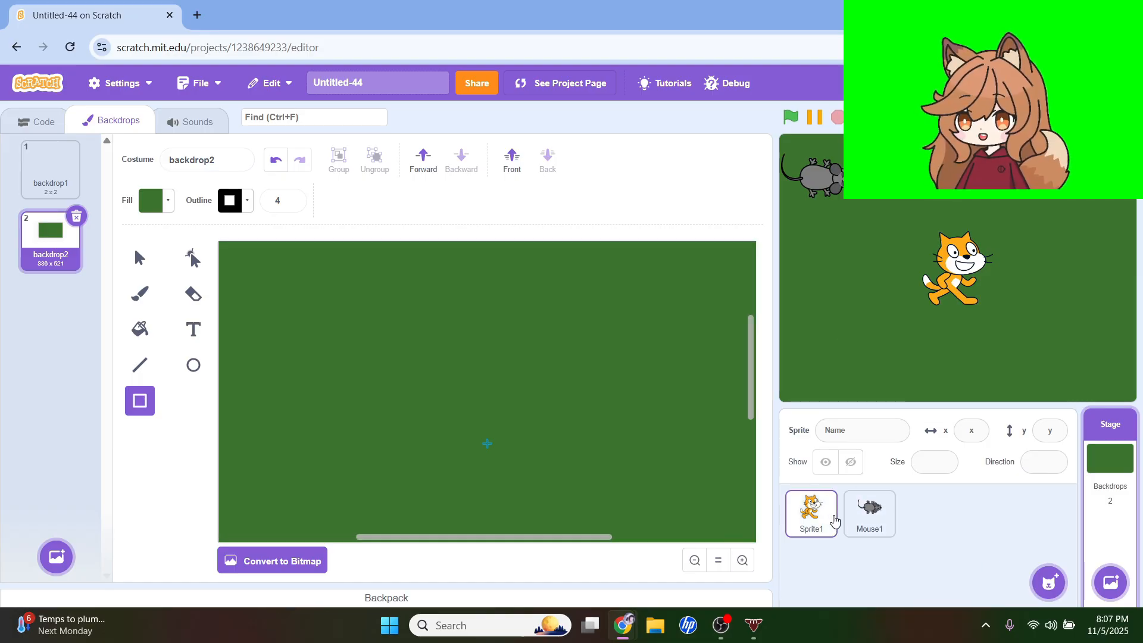
click(932, 464)
double_click(933, 465)
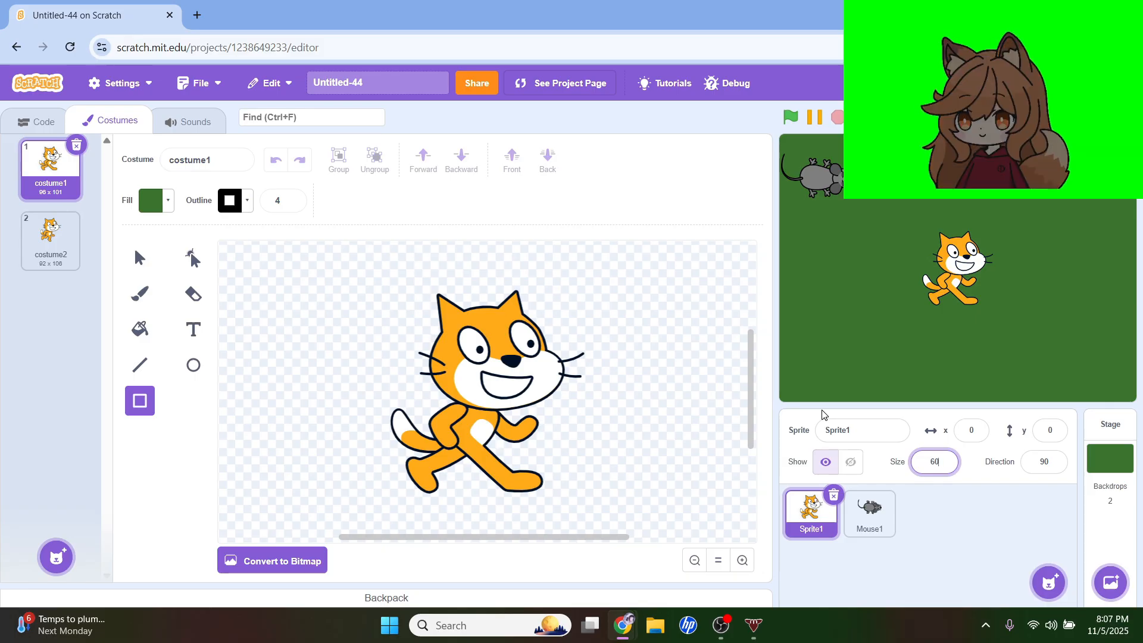
click(963, 542)
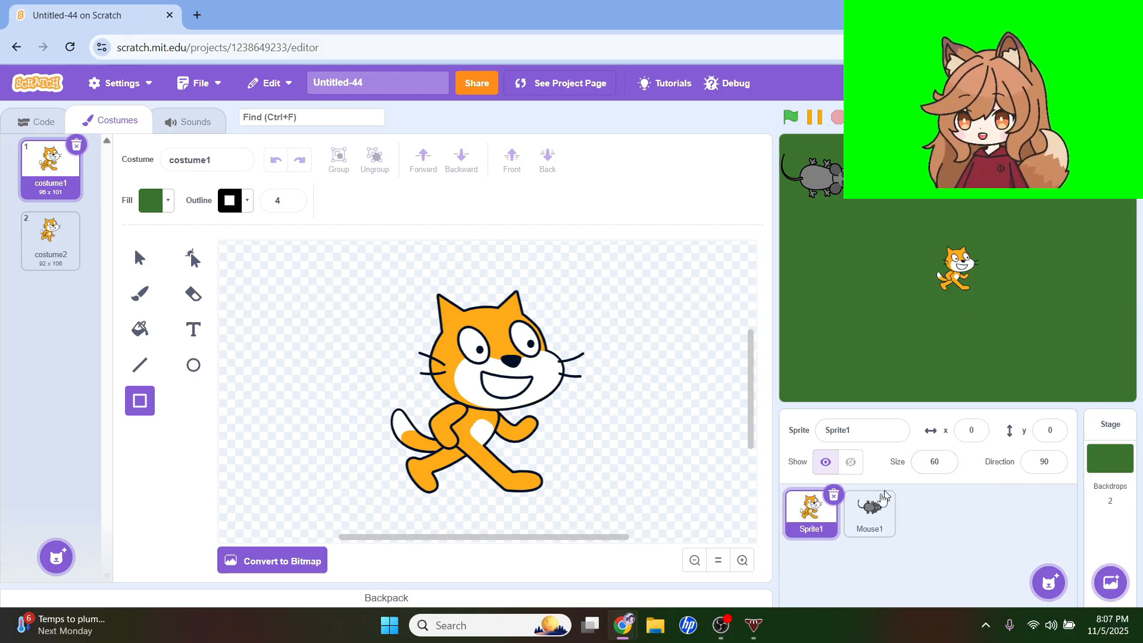
click(869, 511)
click(949, 461)
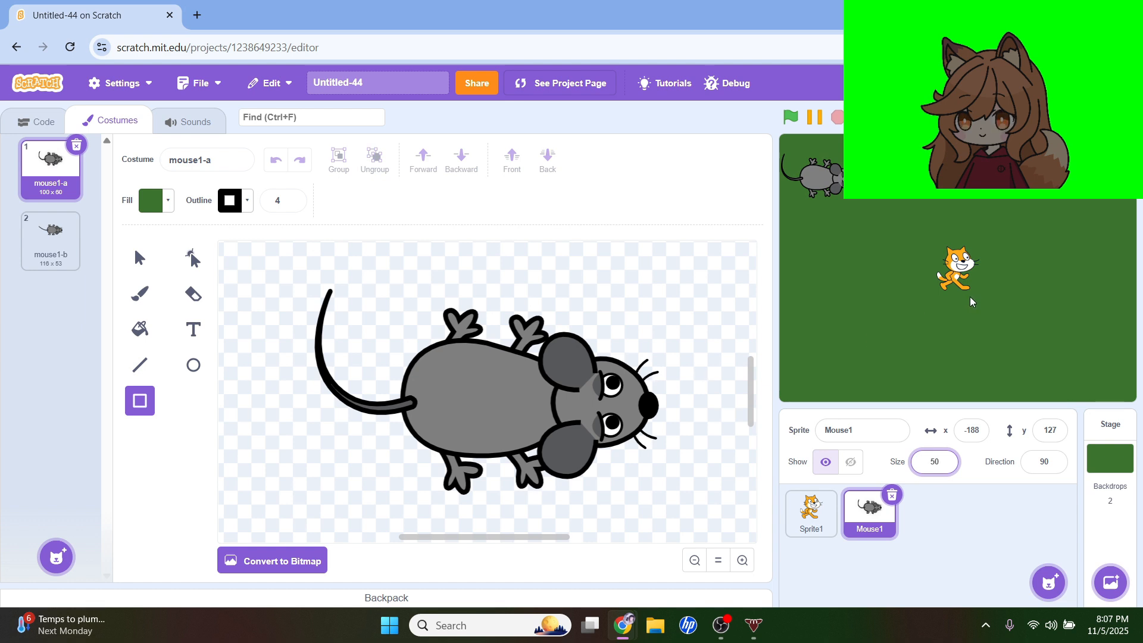
Move the cat to the upper part of the stage and place the mouse at about x -196, y 143
drag(972, 302, 921, 200)
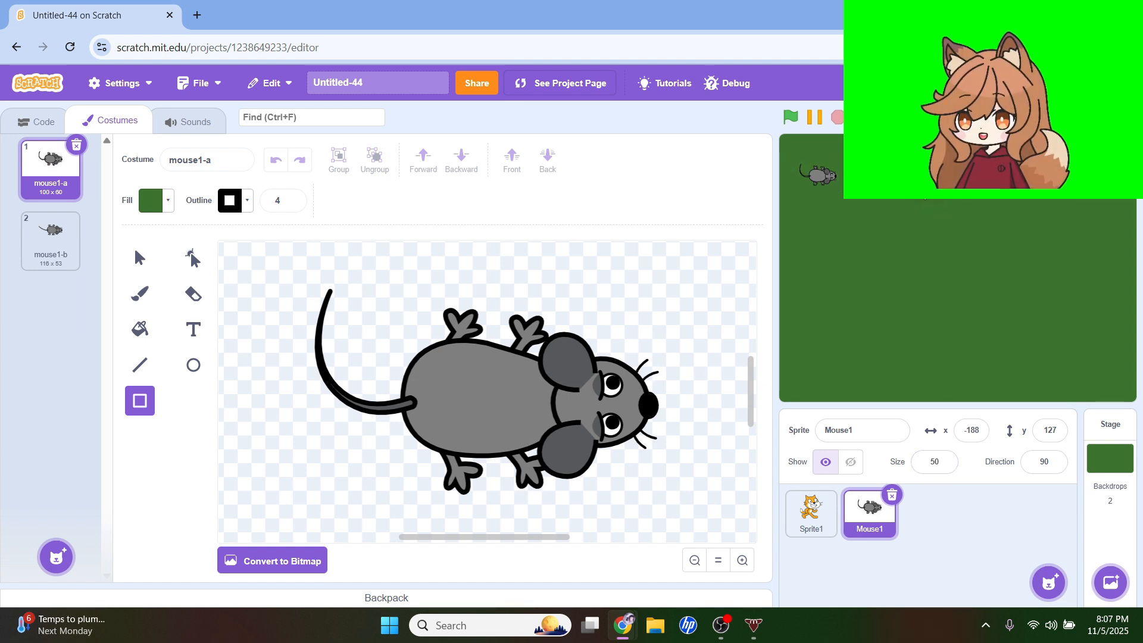
click(811, 512)
click(1117, 456)
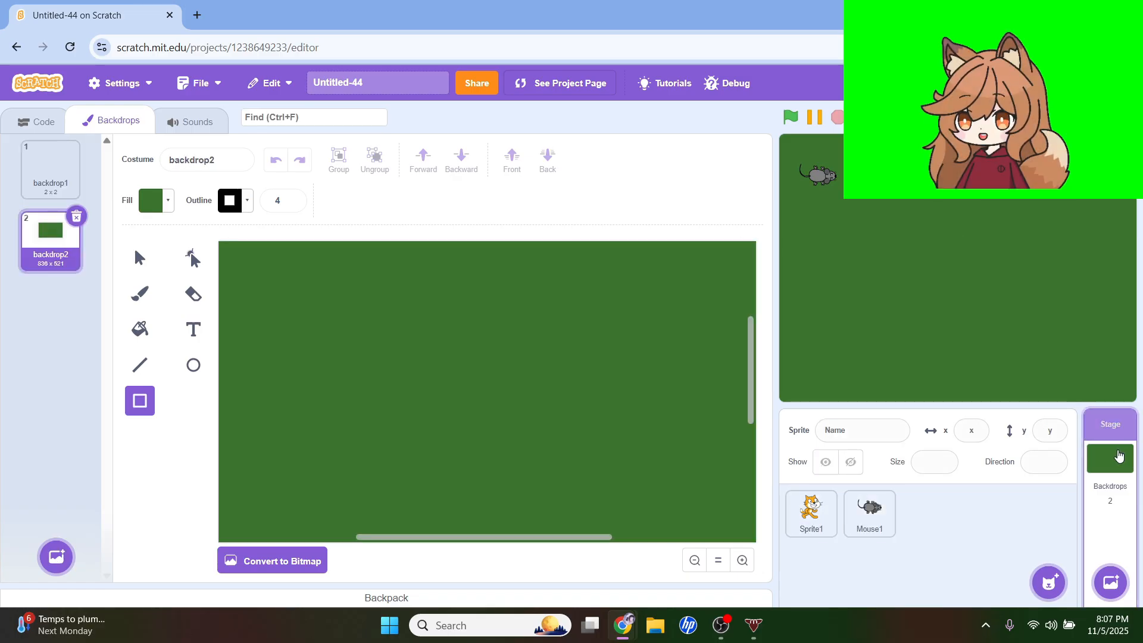
drag(825, 177, 819, 165)
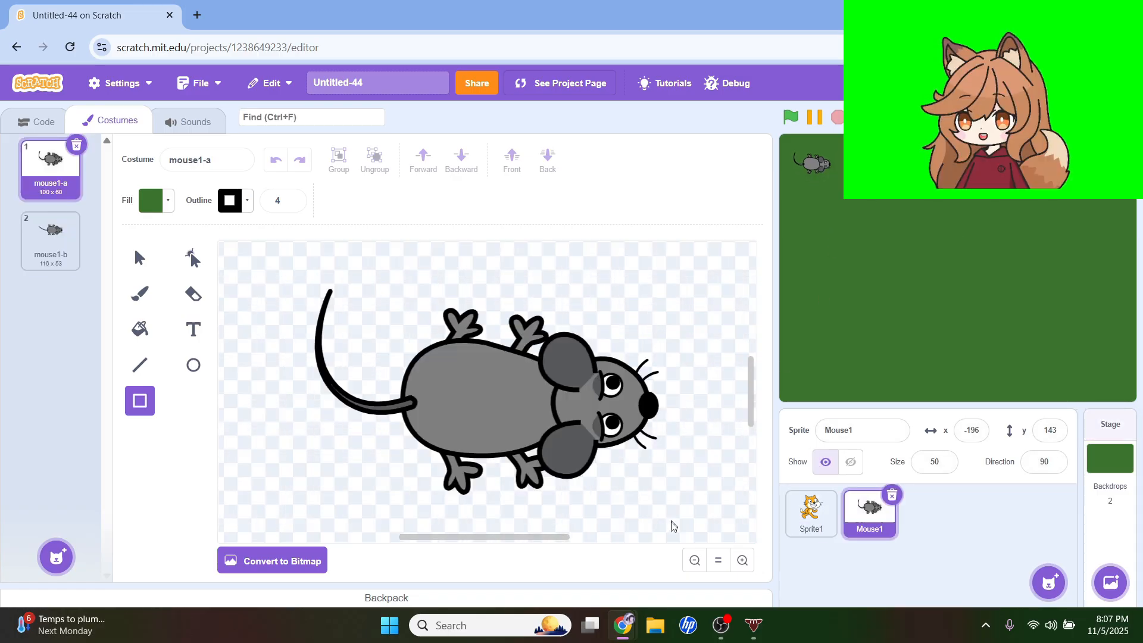
Reopen the green backdrop for editing and activate the Line tool, keeping the black outline color
click(1094, 539)
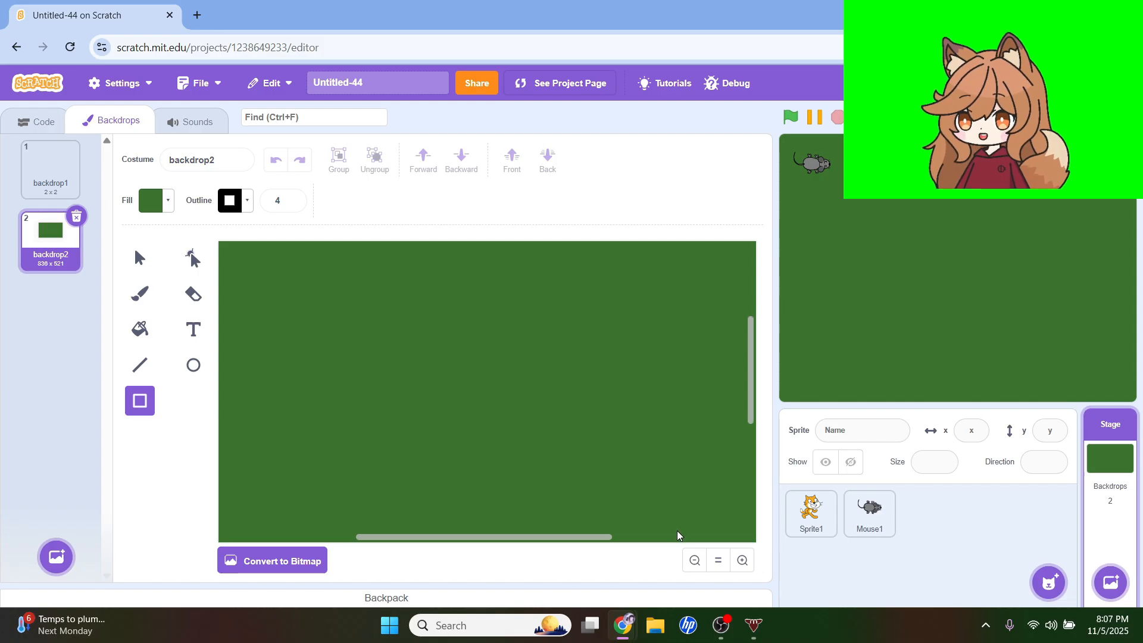
scroll(673, 527, up, 1)
click(742, 559)
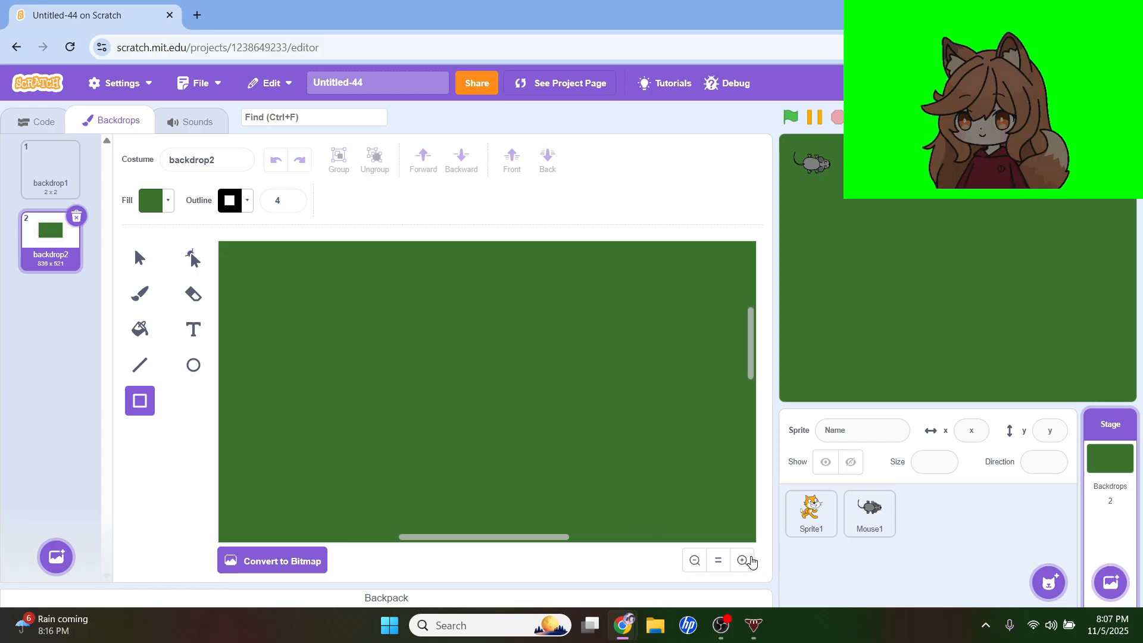
click(694, 559)
click(694, 560)
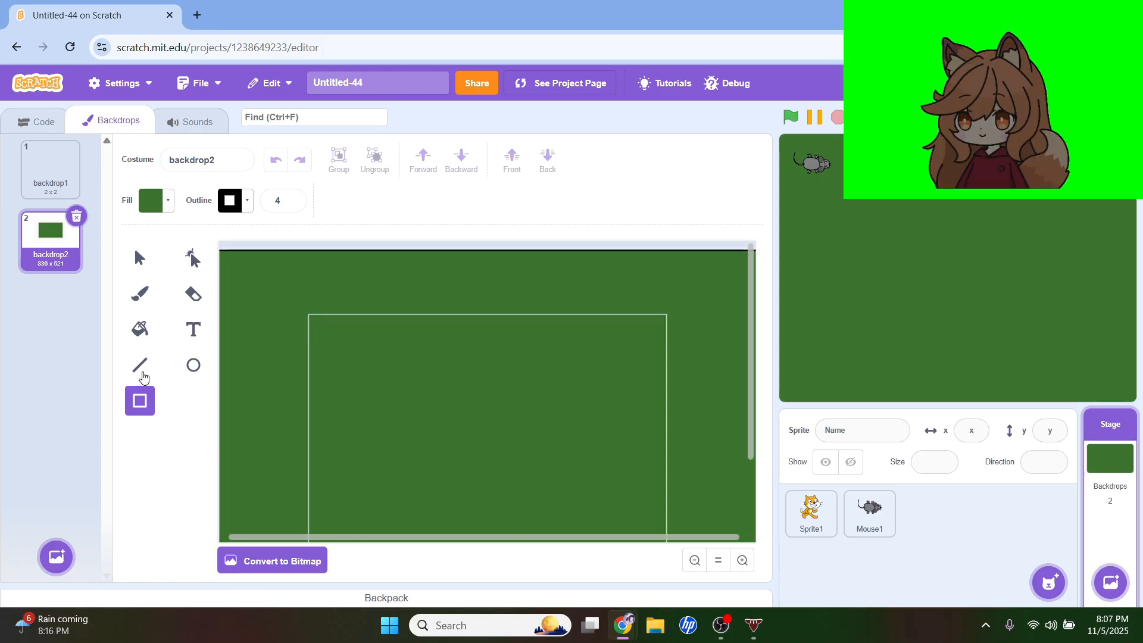
click(143, 376)
click(742, 559)
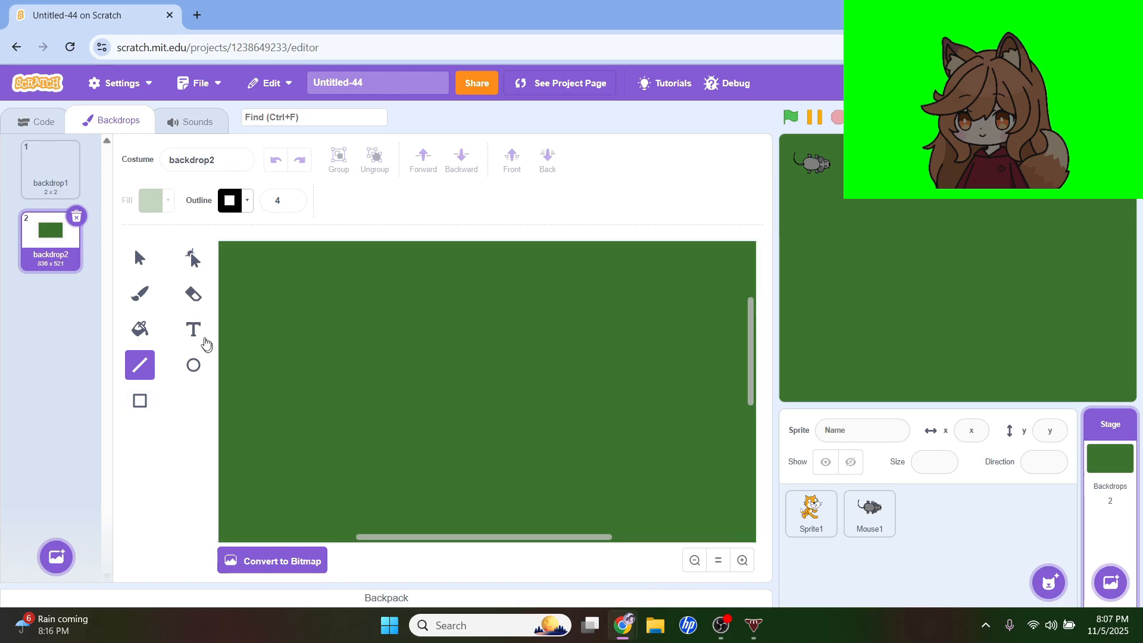
click(248, 203)
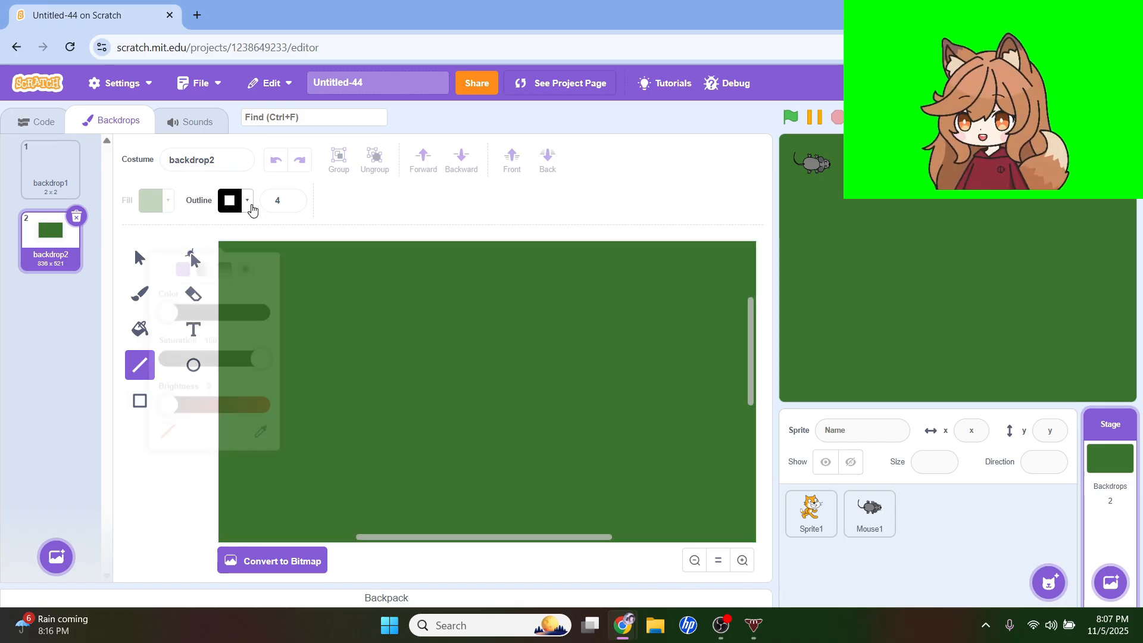
click(345, 280)
Draw a trial diagonal line and a trial vertical line on the green backdrop, undoing each one
mouse_move(373, 256)
mouse_down()
mouse_move(383, 342)
mouse_move(365, 372)
mouse_move(367, 470)
mouse_move(450, 427)
mouse_move(530, 409)
mouse_move(534, 420)
mouse_up()
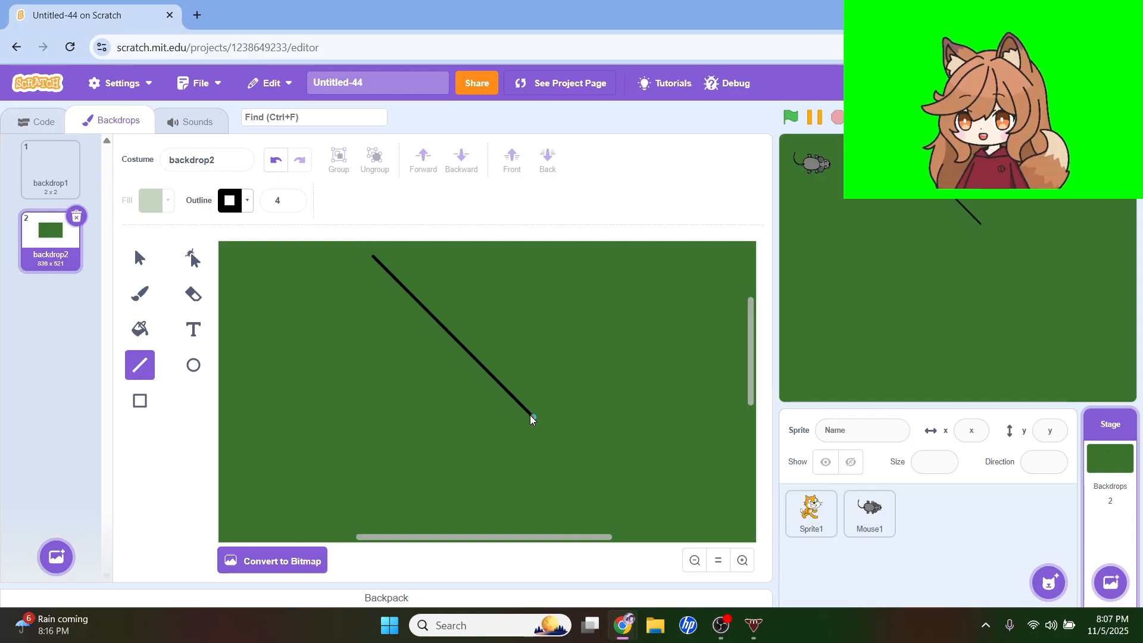
key(ctrl+z)
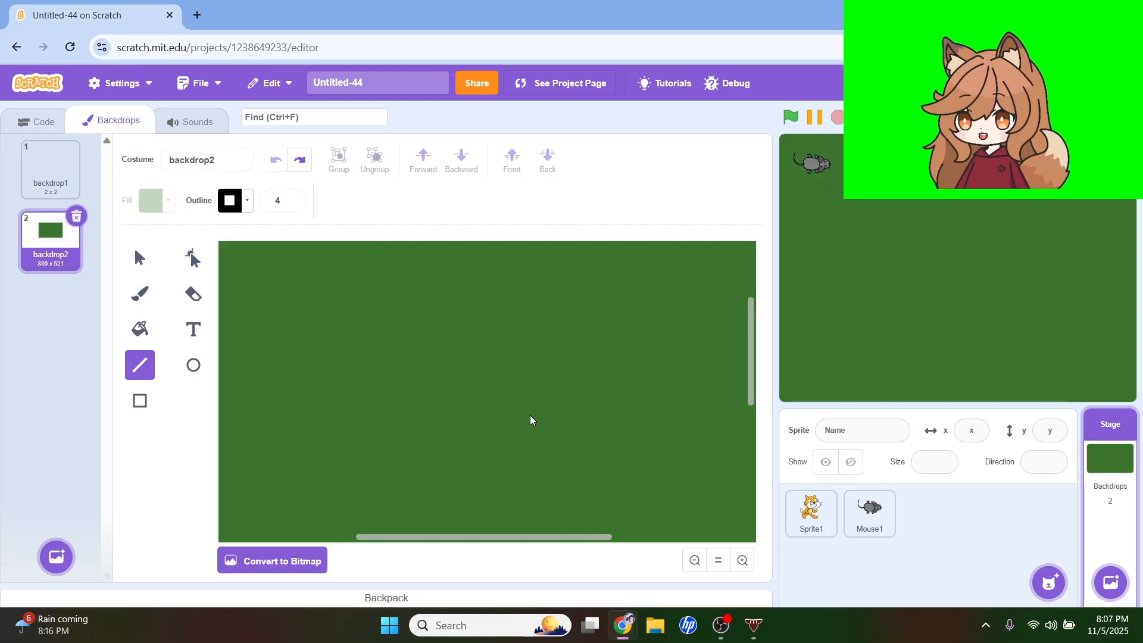
drag(385, 260, 387, 263)
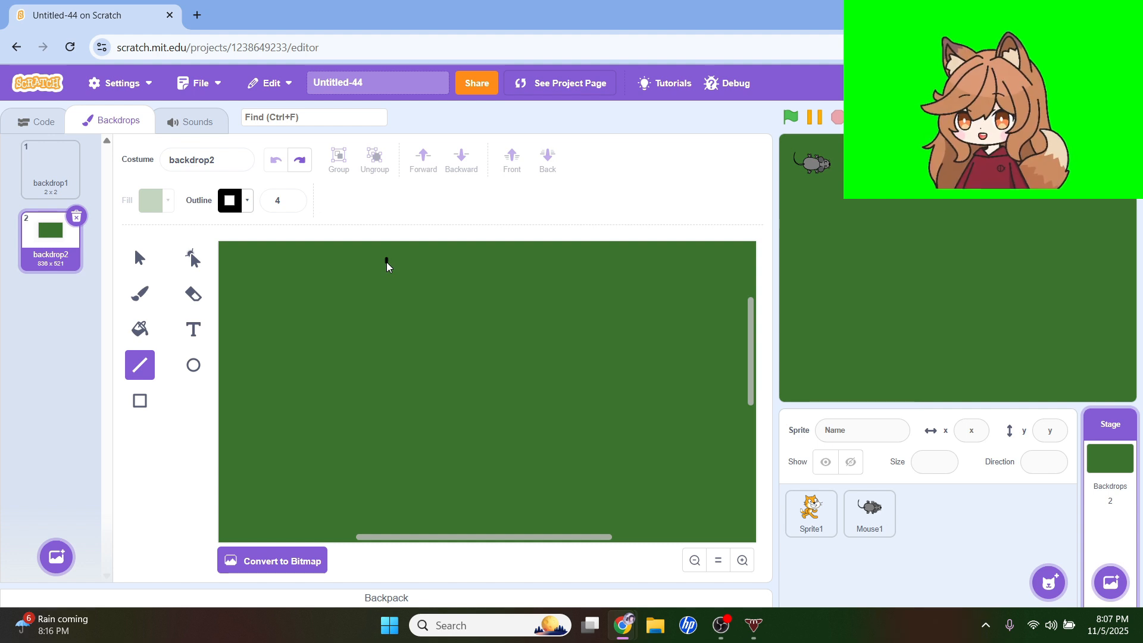
drag(395, 303, 463, 535)
scroll(522, 470, down, 2)
scroll(524, 468, up, 2)
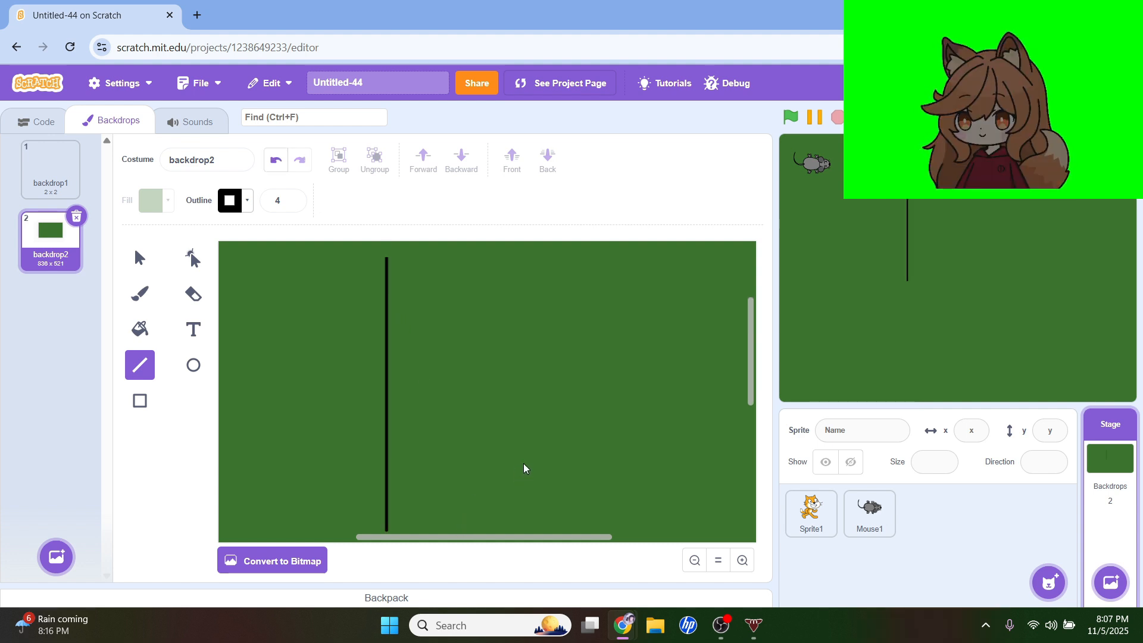
key(ctrl+z)
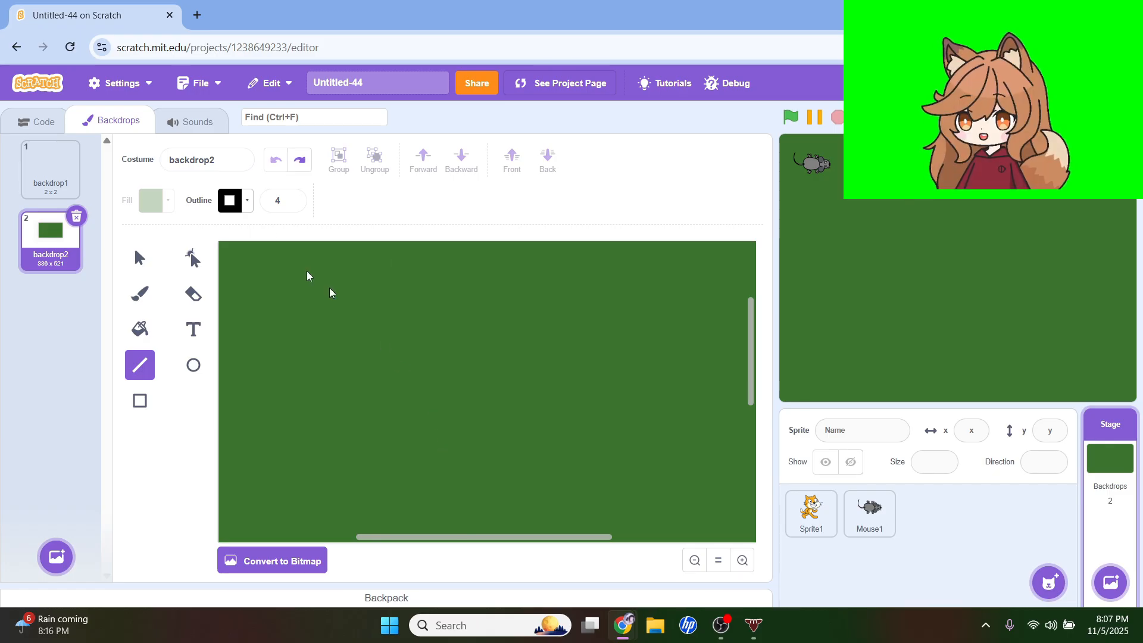
Set the outline width to 15 and draw a long vertical line down from the green backdrop's upper edge
click(293, 201)
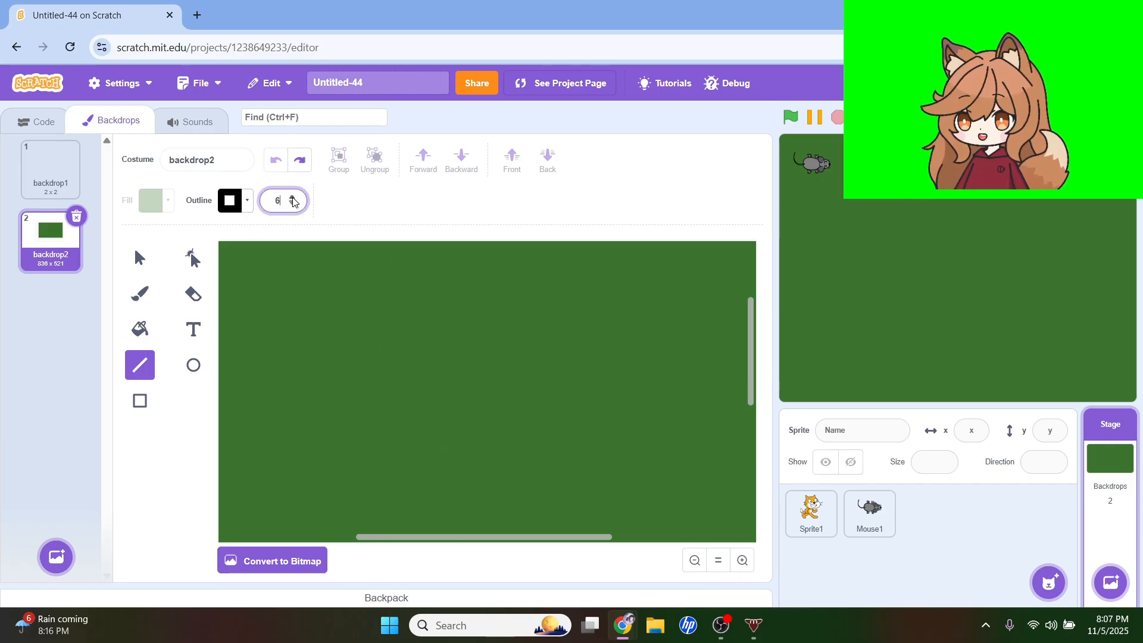
text(12)
click(293, 202)
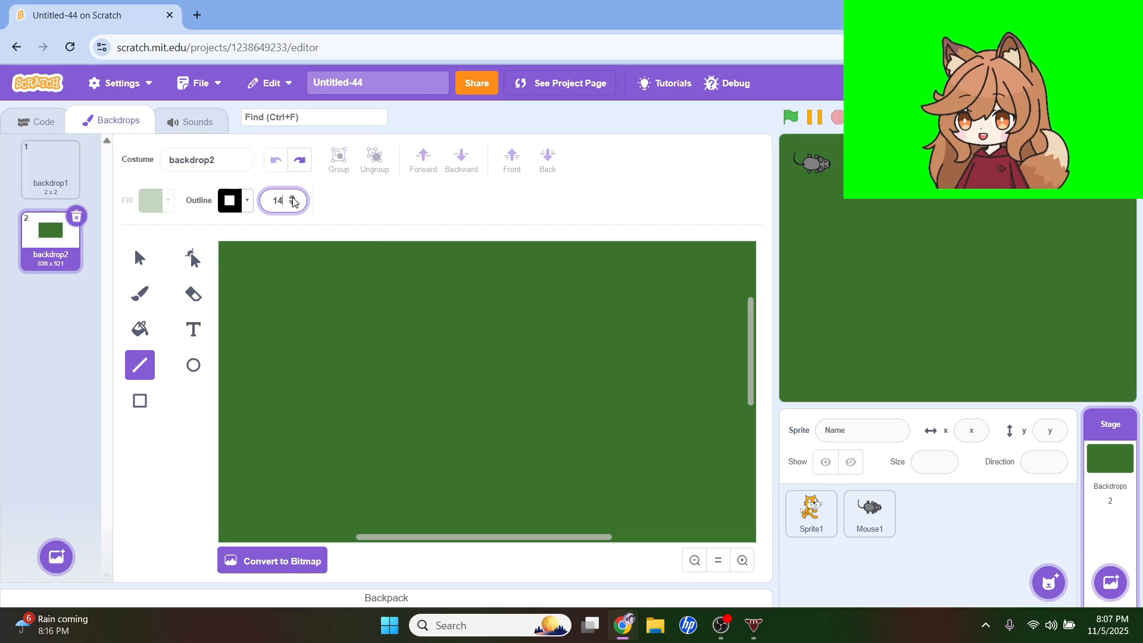
click(293, 201)
mouse_move(381, 246)
mouse_down()
mouse_move(372, 416)
mouse_move(387, 444)
mouse_move(376, 510)
mouse_up()
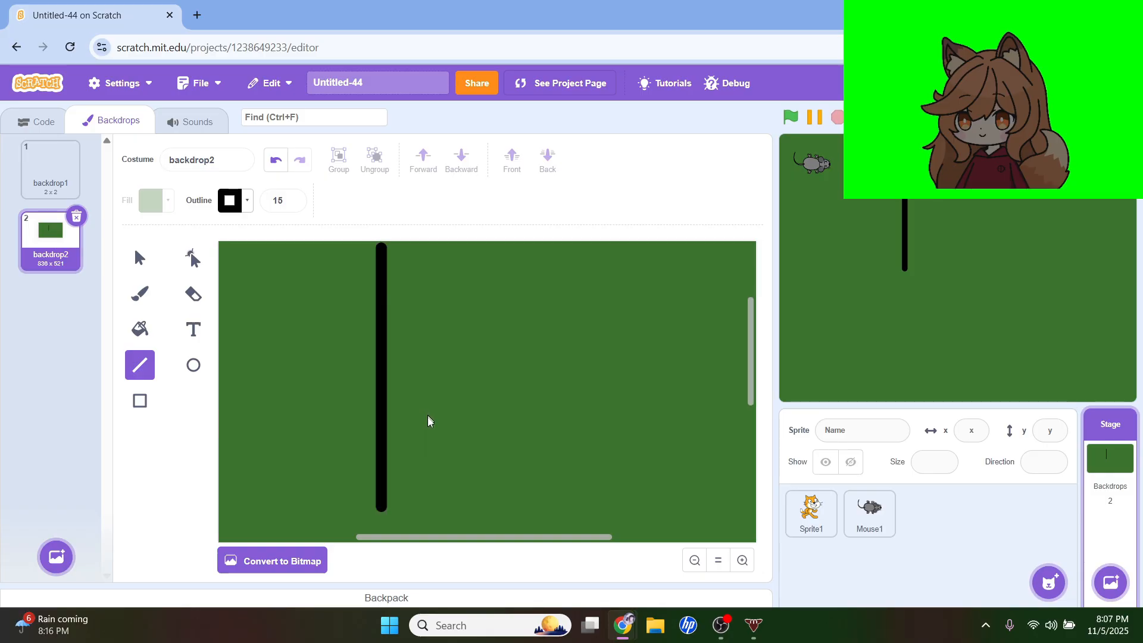
Draw a horizontal line rightward from the vertical line's lower end, plus a vertical line down from its far end
drag(386, 511, 627, 516)
scroll(625, 515, down, 1)
scroll(625, 434, down, 1)
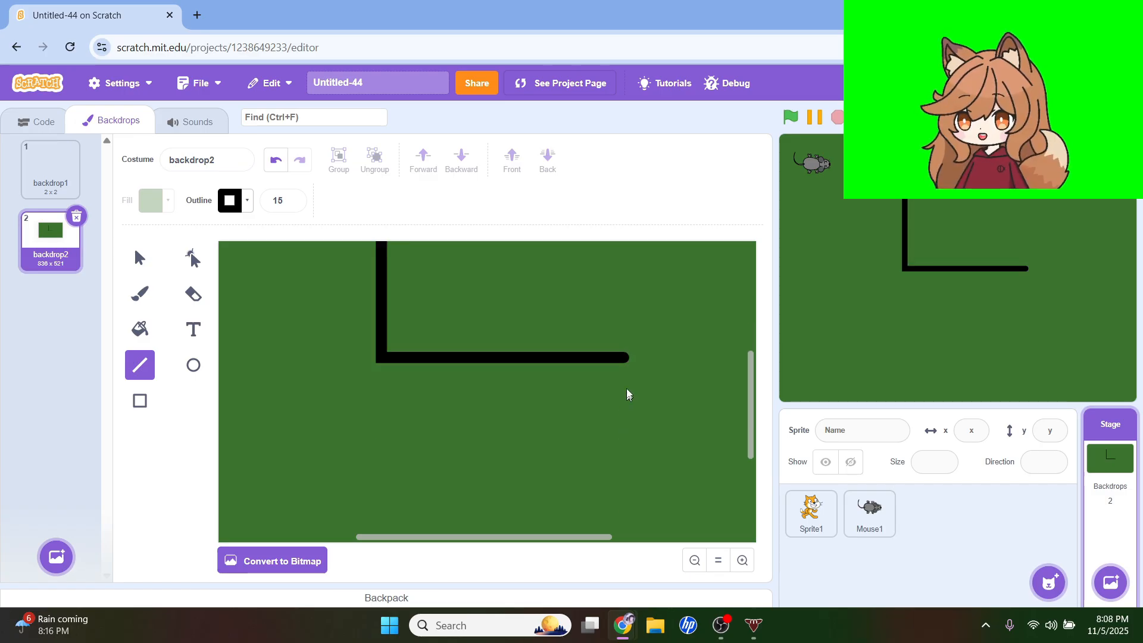
drag(622, 359, 619, 524)
scroll(618, 524, down, 1)
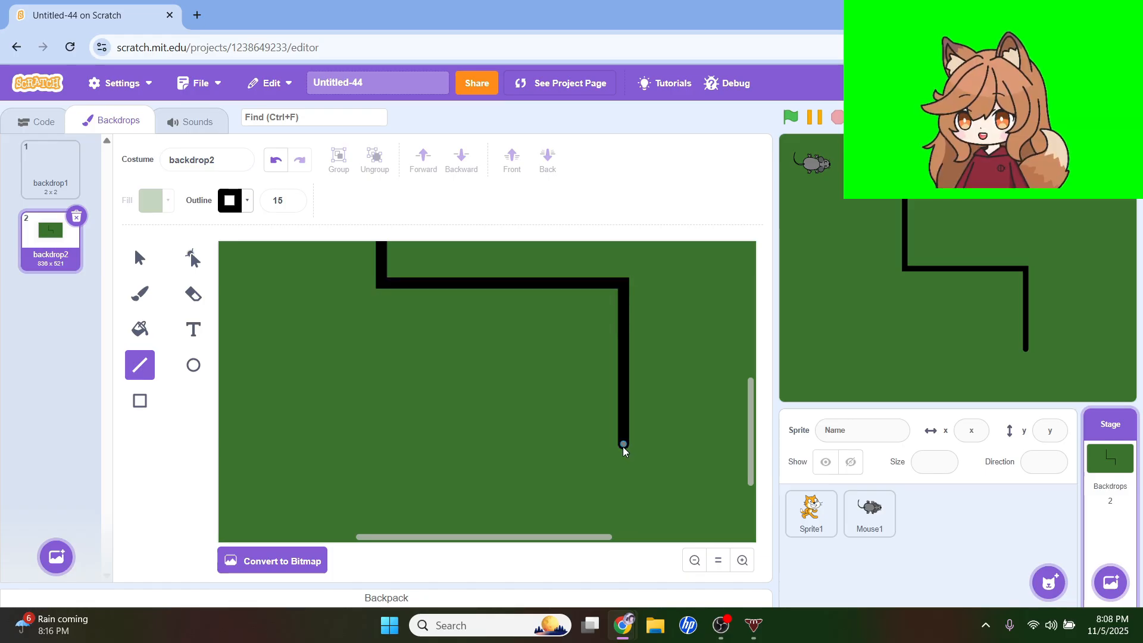
Draw a long leftward line from the path's lowest end, then extend the right-hand wall upward with a short rightward arm at its top
mouse_move(624, 445)
mouse_down()
mouse_move(530, 411)
mouse_move(334, 412)
mouse_up()
scroll(624, 303, up, 2)
drag(624, 435, 624, 313)
scroll(623, 340, up, 1)
drag(623, 386, 718, 383)
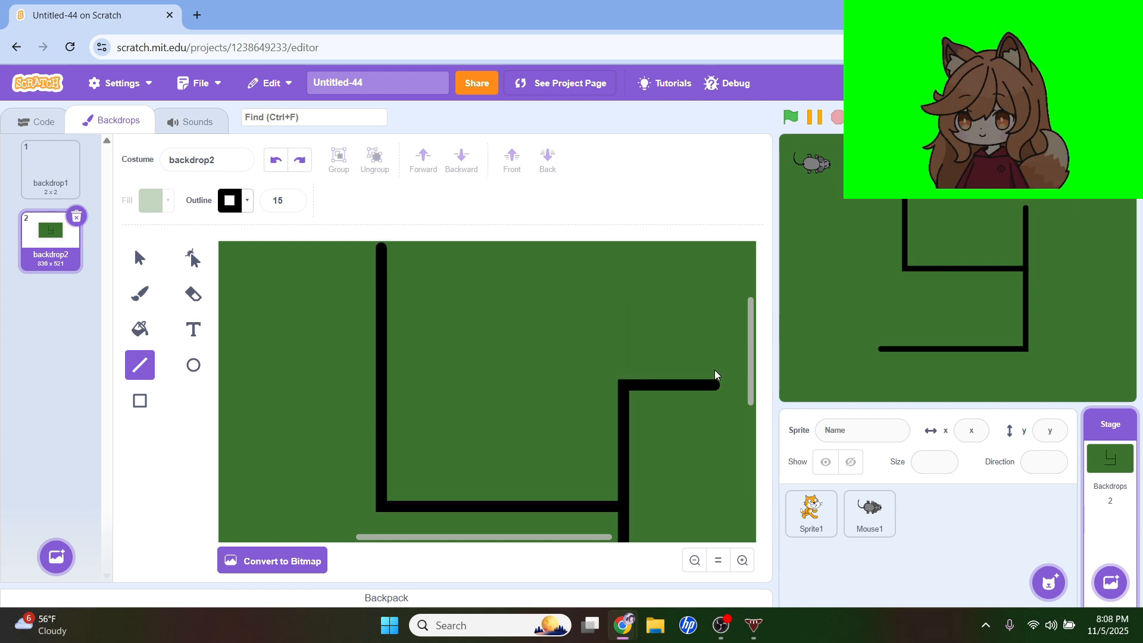
scroll(637, 459, up, 2)
scroll(566, 434, down, 8)
scroll(379, 362, up, 2)
scroll(546, 470, left, 6)
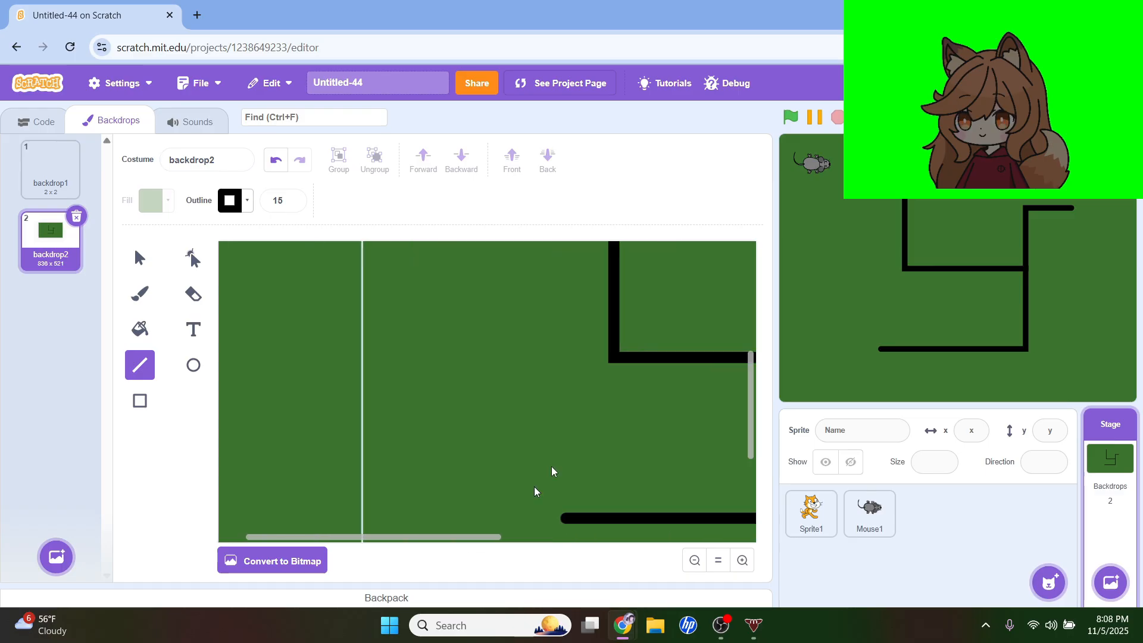
drag(625, 359, 438, 360)
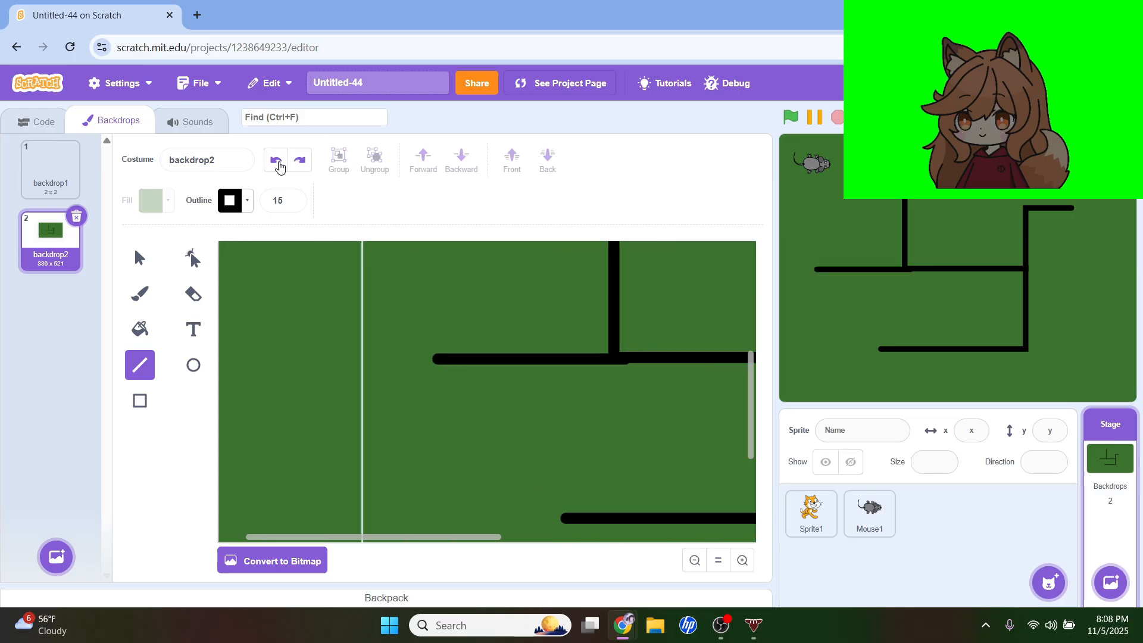
click(277, 161)
drag(509, 356, 512, 355)
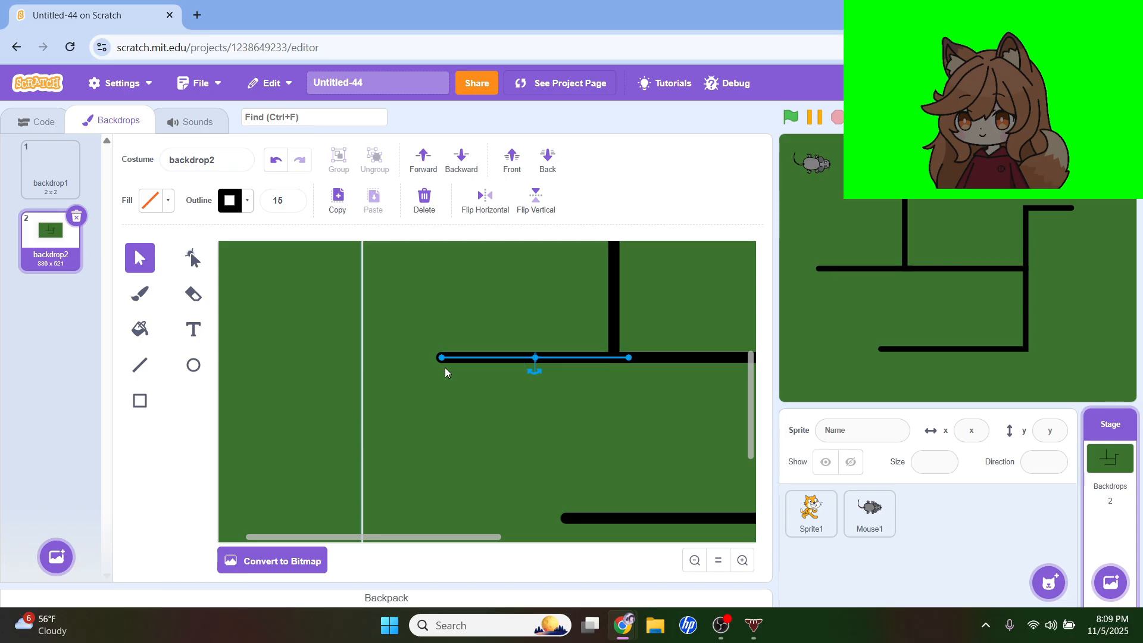
drag(442, 358, 483, 359)
key(Delete)
Draw a short line extending leftward from the corner where the first vertical line meets the upper horizontal line
key(l)
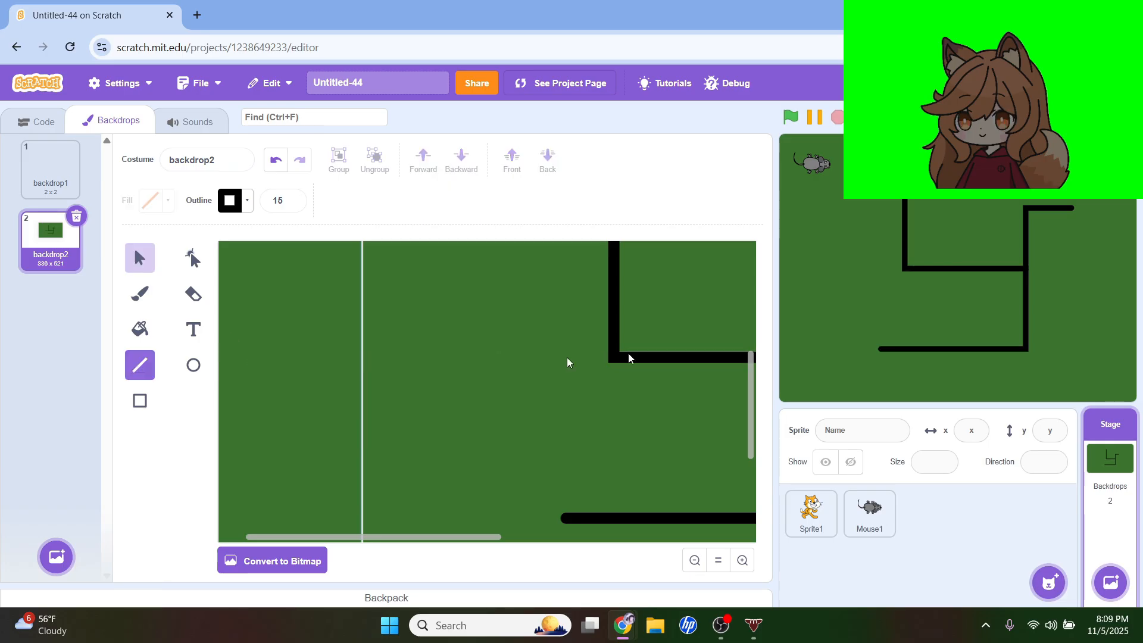
drag(627, 357, 534, 357)
scroll(539, 375, up, 1)
scroll(600, 447, down, 1)
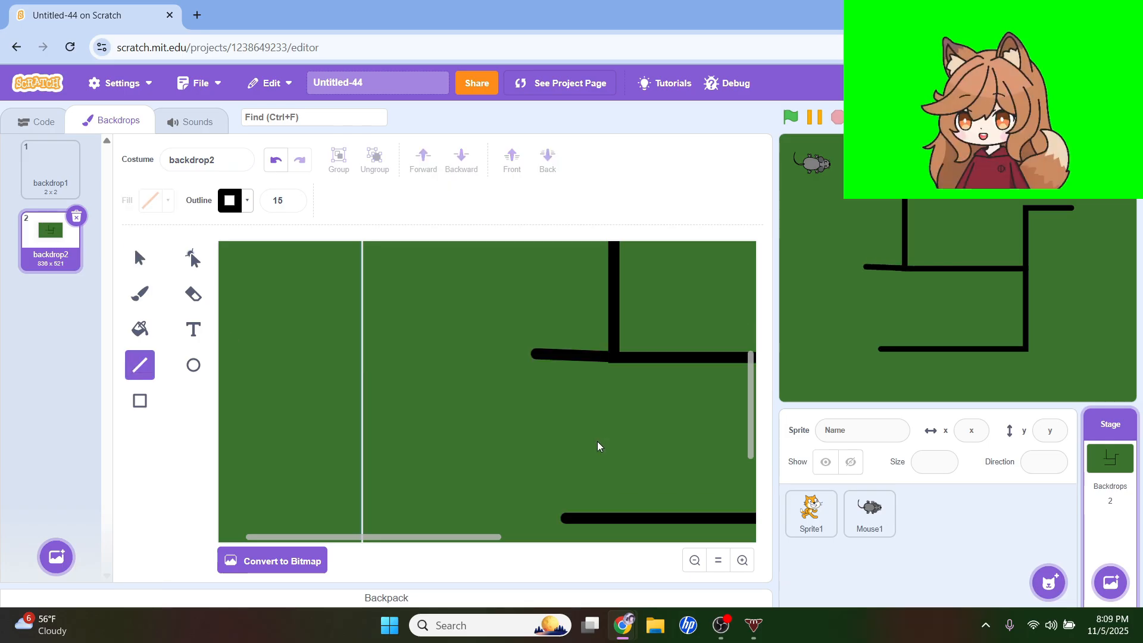
scroll(598, 458, up, 1)
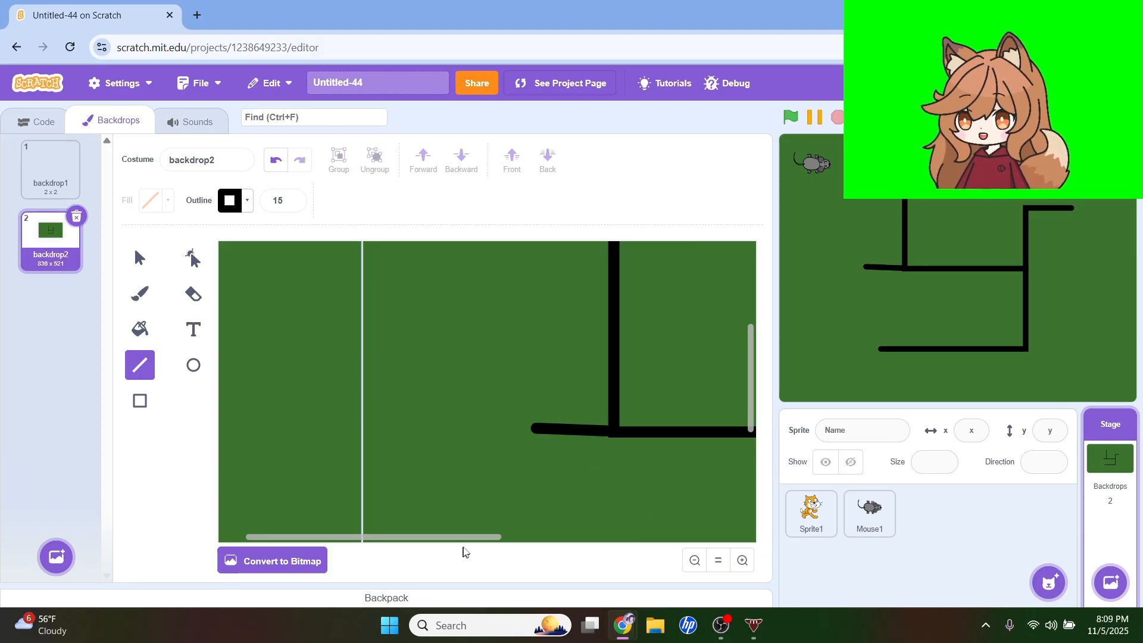
drag(464, 547, 617, 559)
scroll(623, 512, up, 2)
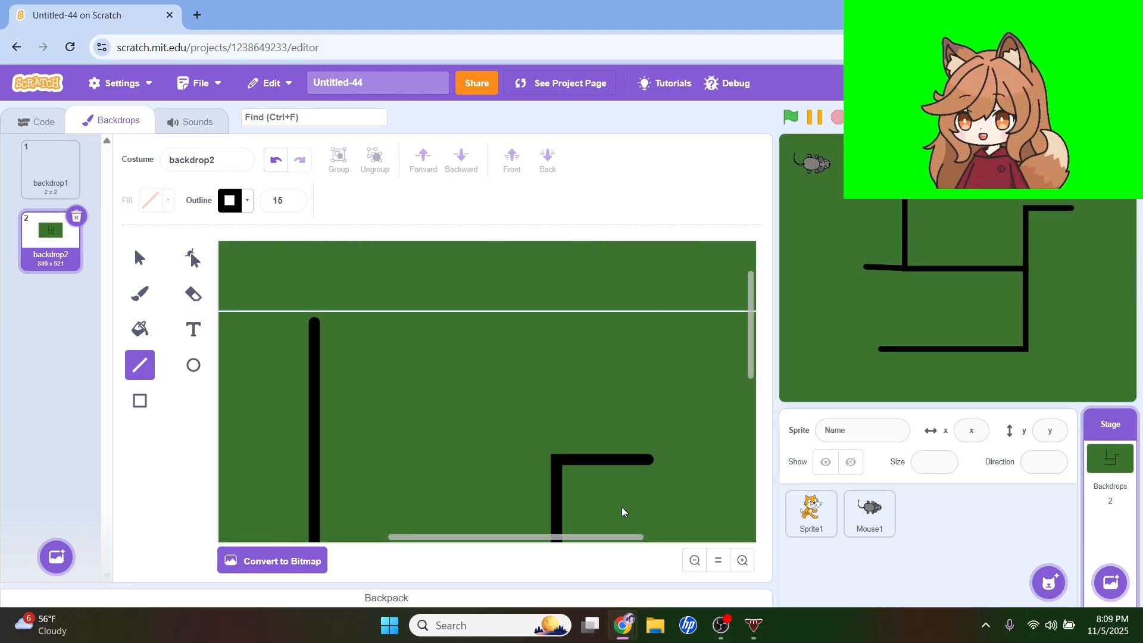
scroll(623, 512, down, 1)
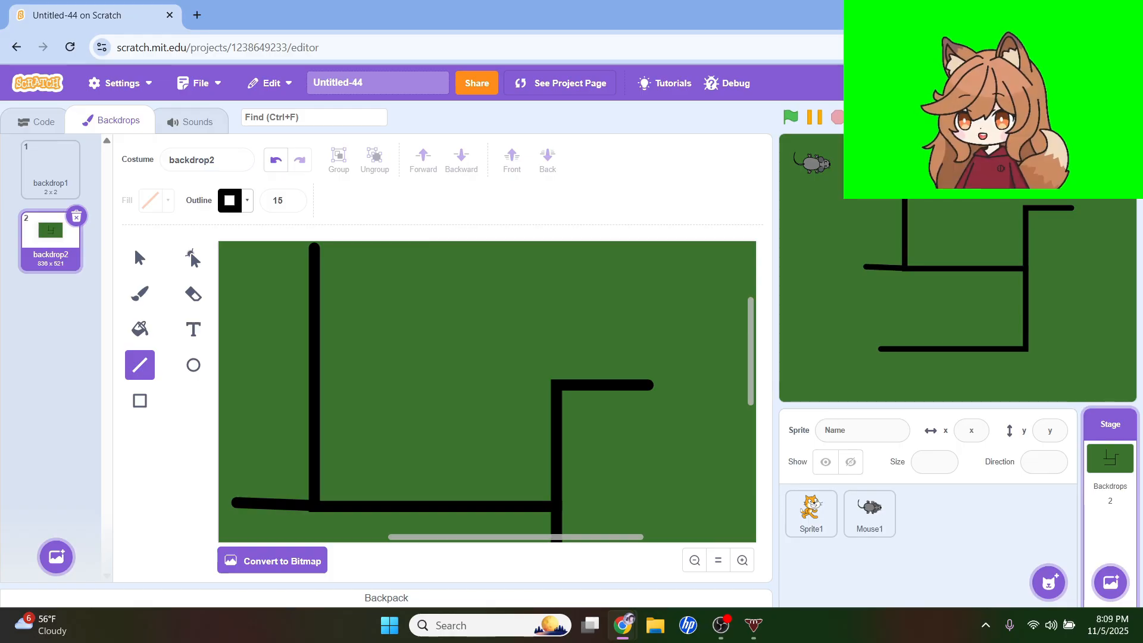
Open the cat sprite's code and place a "when green flag clicked" block in its empty workspace
click(814, 519)
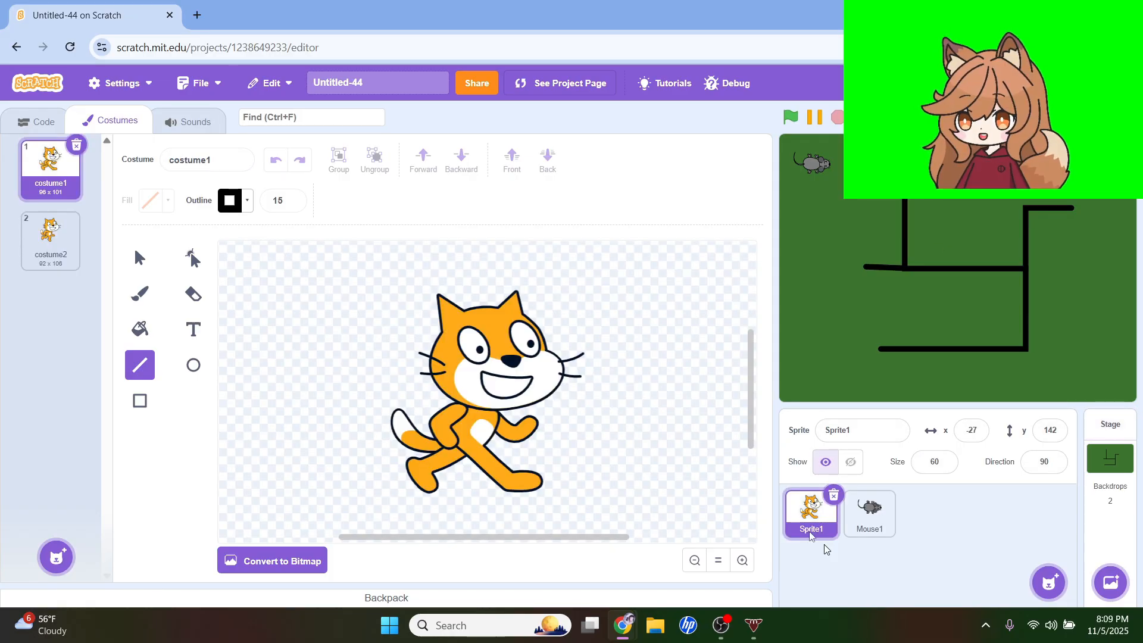
click(25, 128)
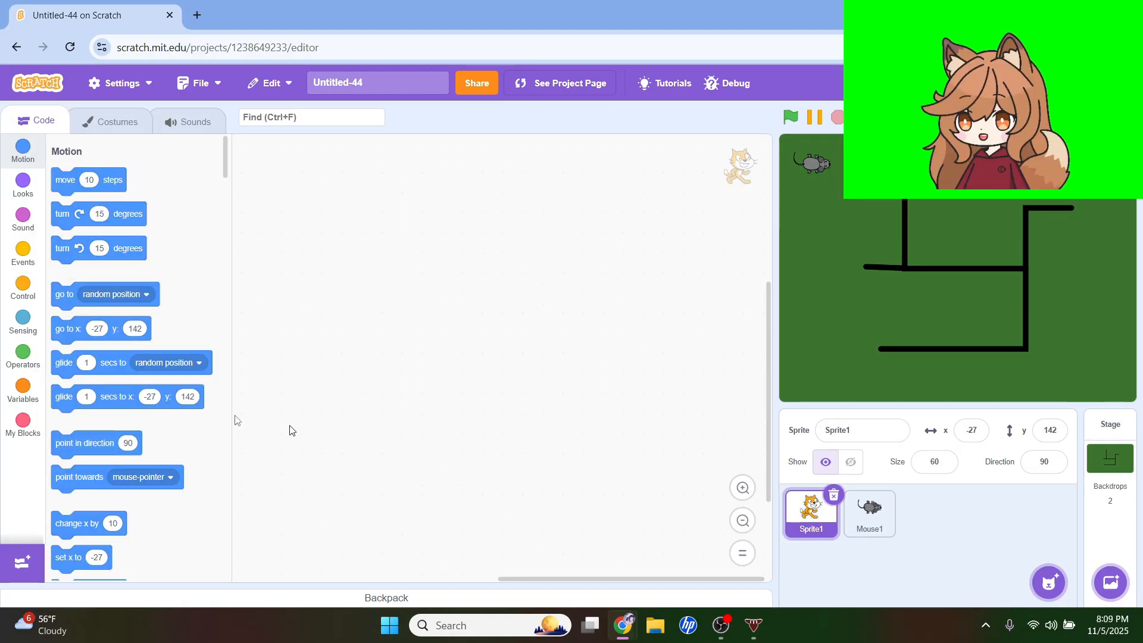
click(23, 255)
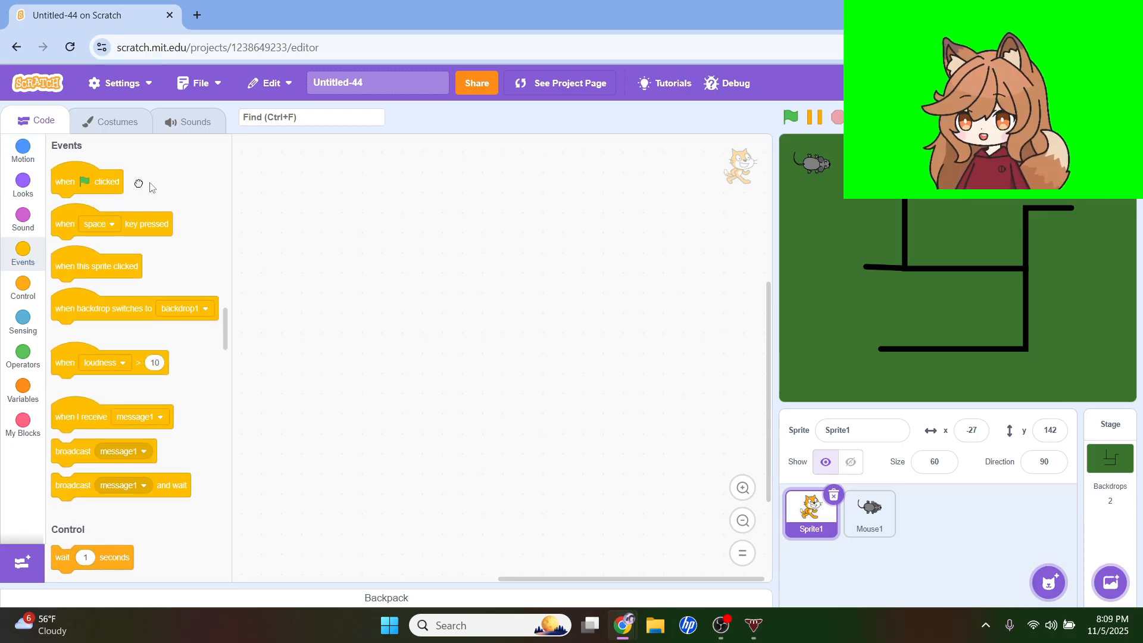
drag(107, 182, 378, 193)
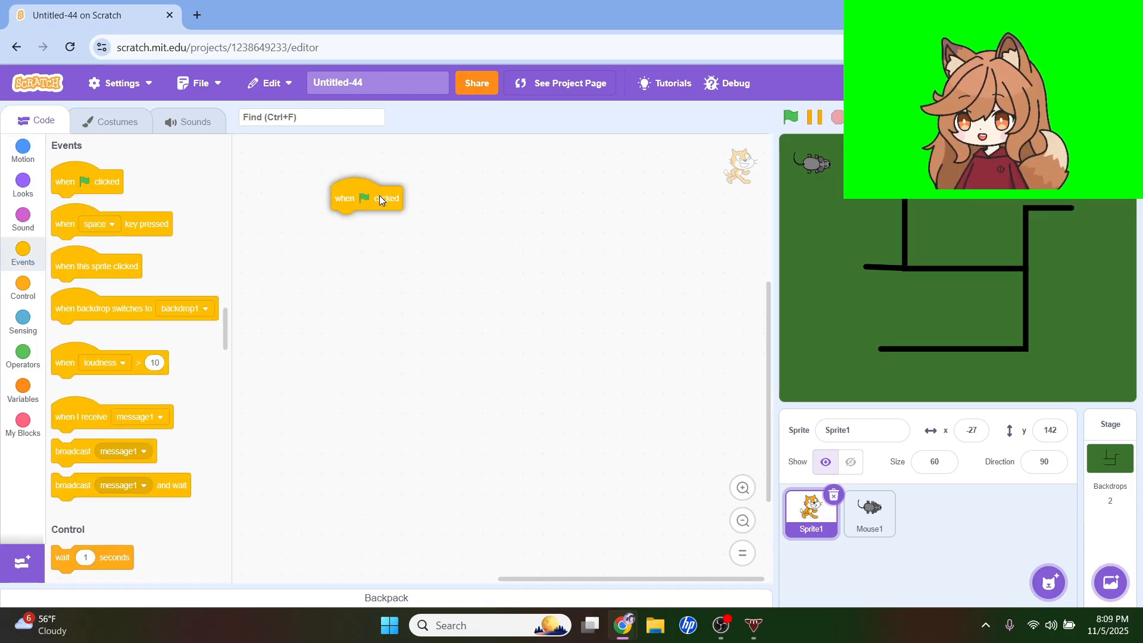
Attach a "go to x: -27 y: 142" block and an empty forever loop beneath the green flag block
click(26, 164)
scroll(203, 357, down, 2)
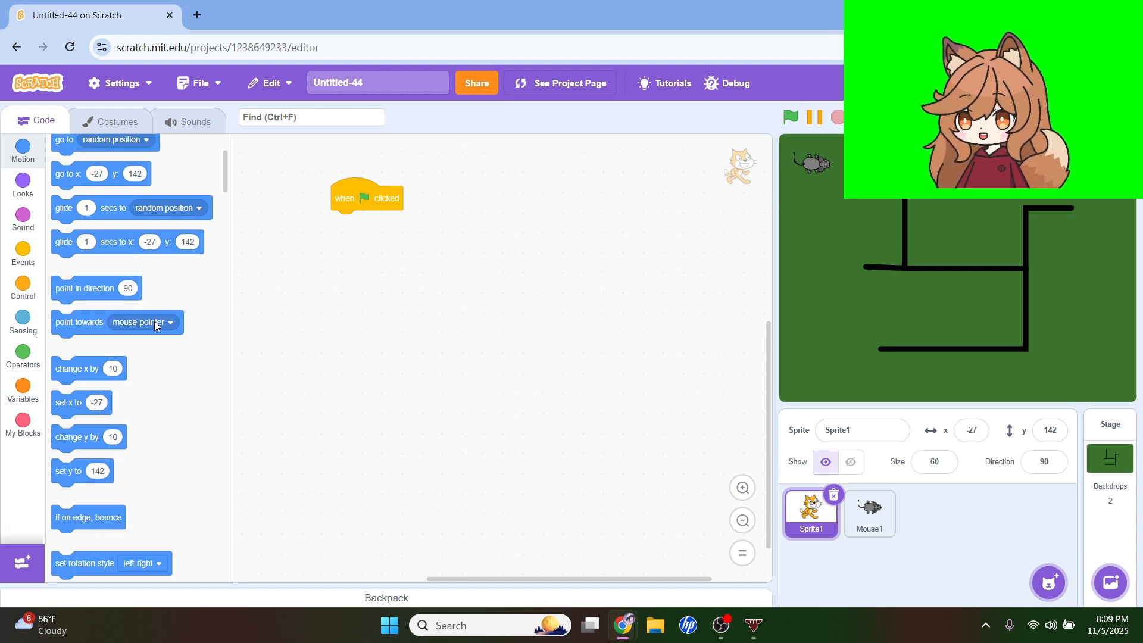
scroll(155, 325, up, 2)
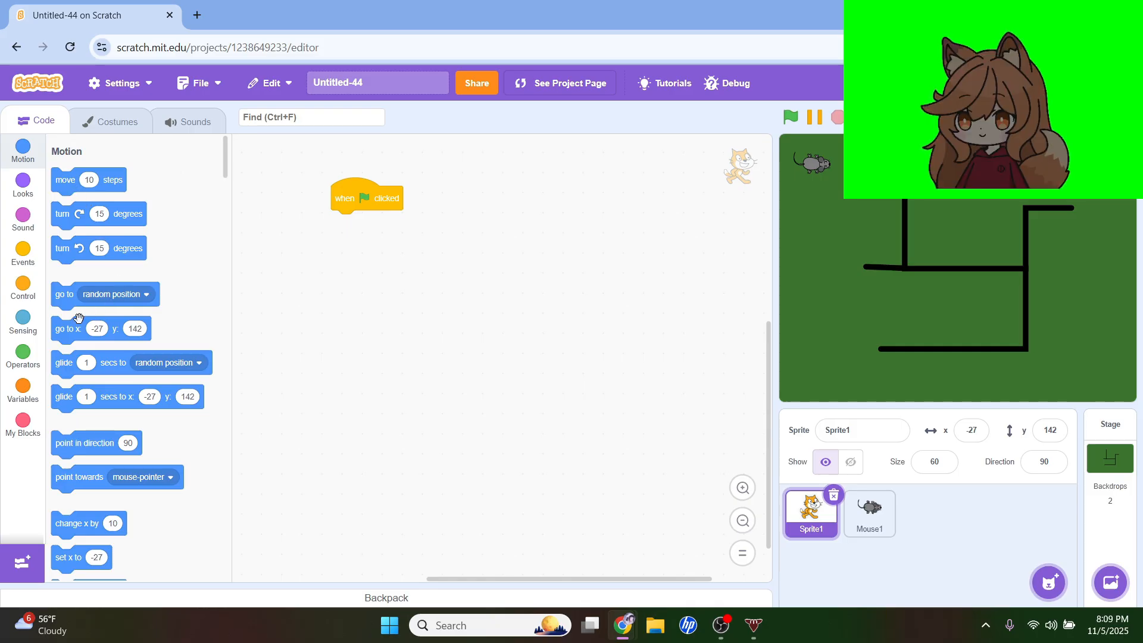
drag(69, 328, 320, 217)
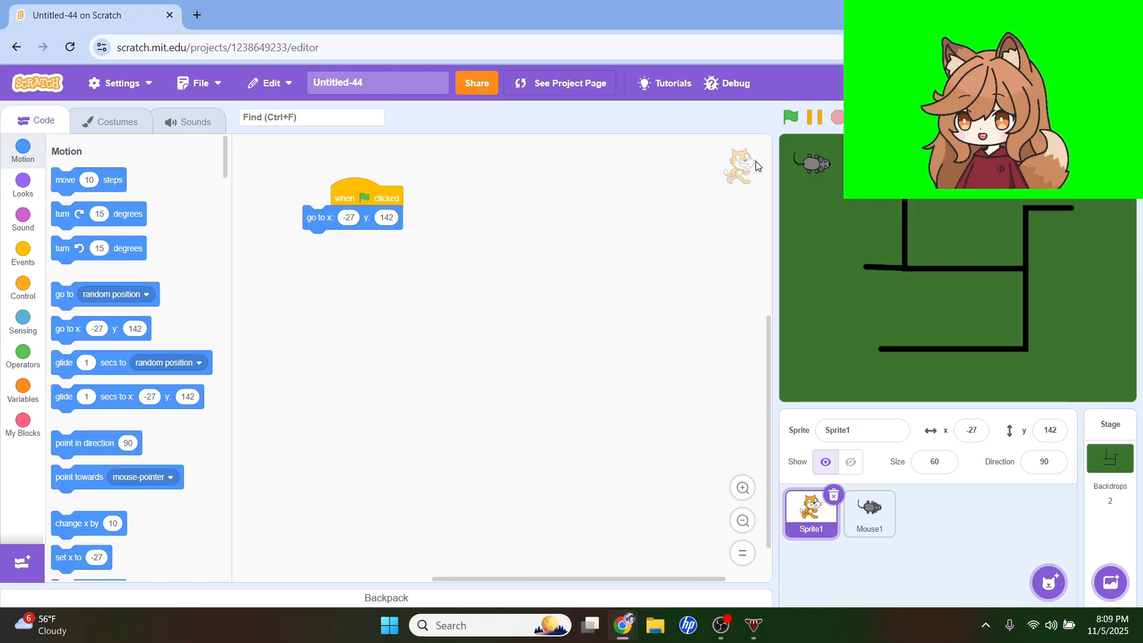
drag(326, 225, 351, 228)
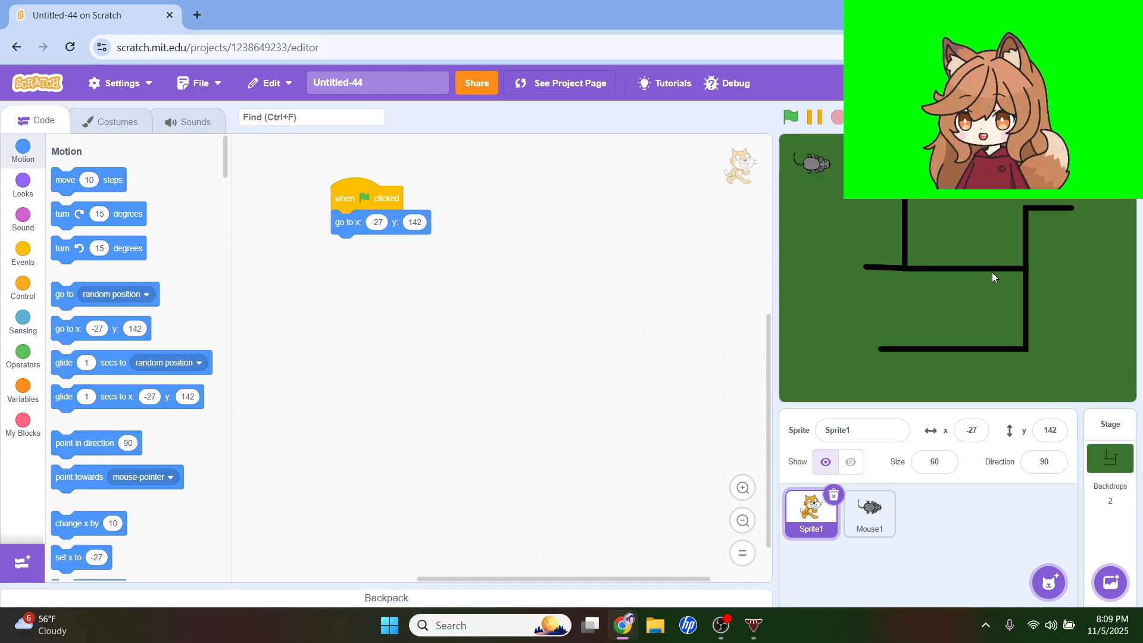
click(34, 284)
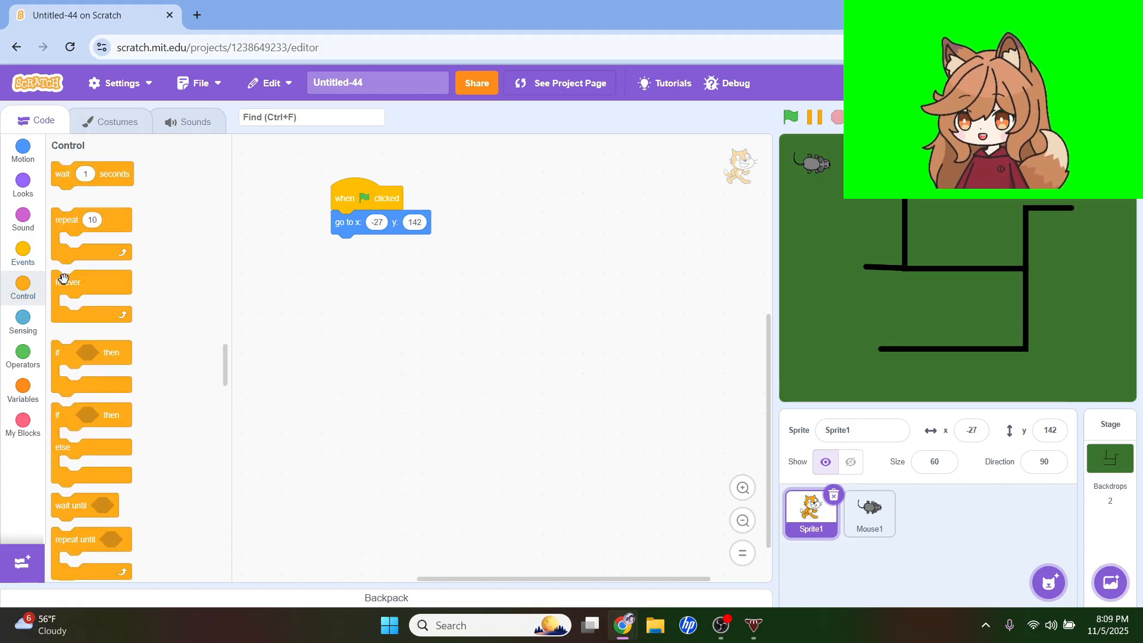
drag(64, 284, 324, 275)
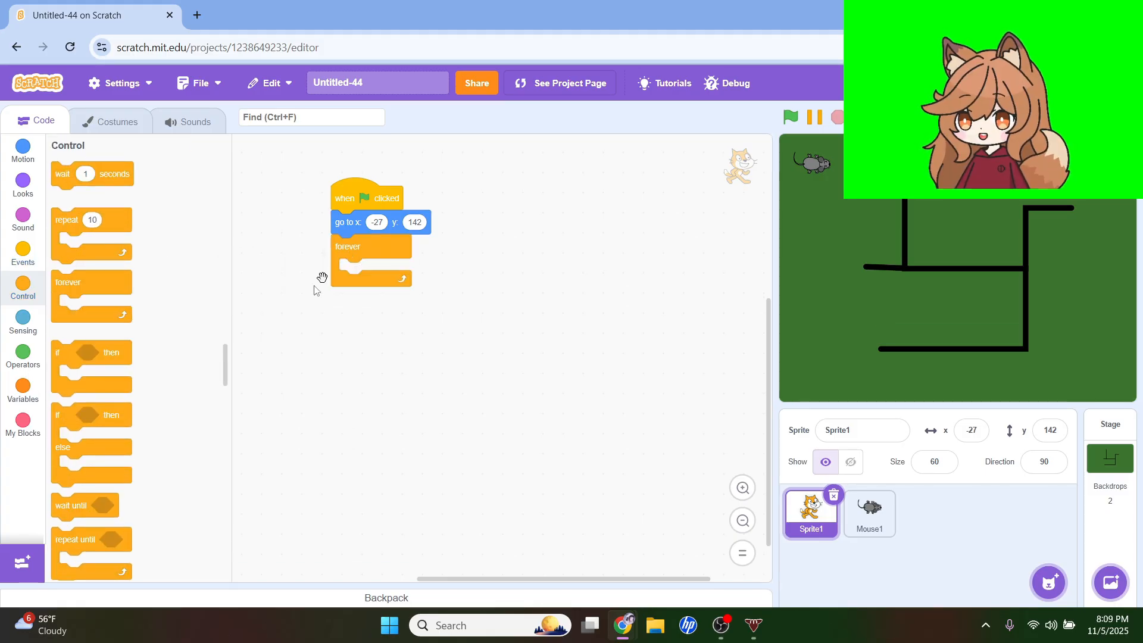
Build a stack of four empty if-then blocks by duplication and place it inside the forever loop
drag(126, 350, 510, 338)
right_click(510, 338)
click(549, 347)
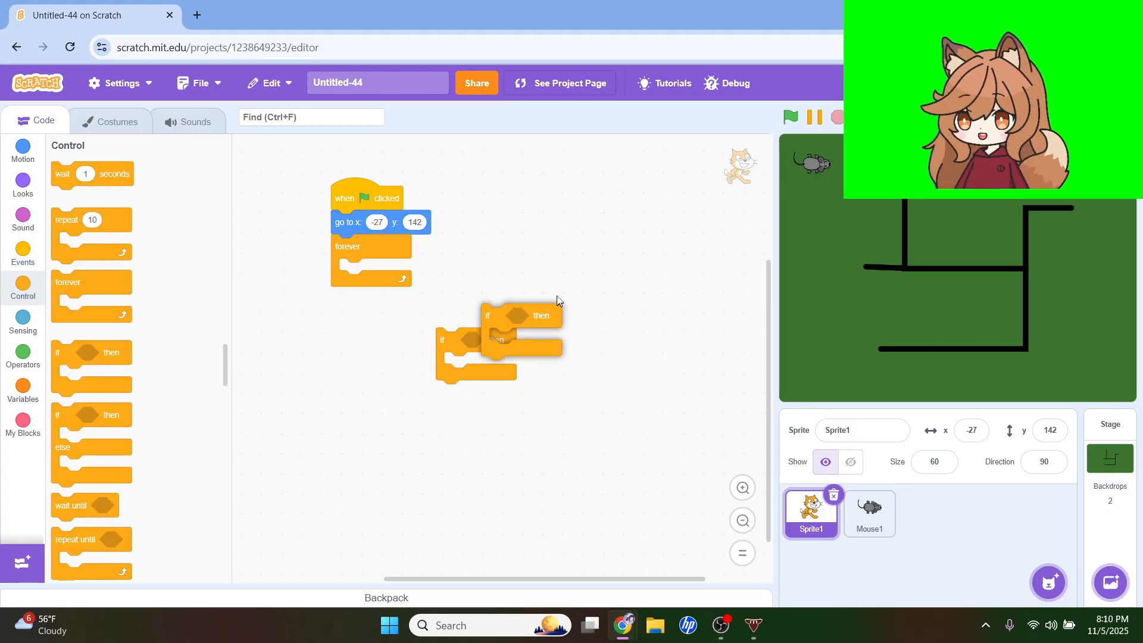
click(530, 284)
right_click(528, 285)
click(553, 294)
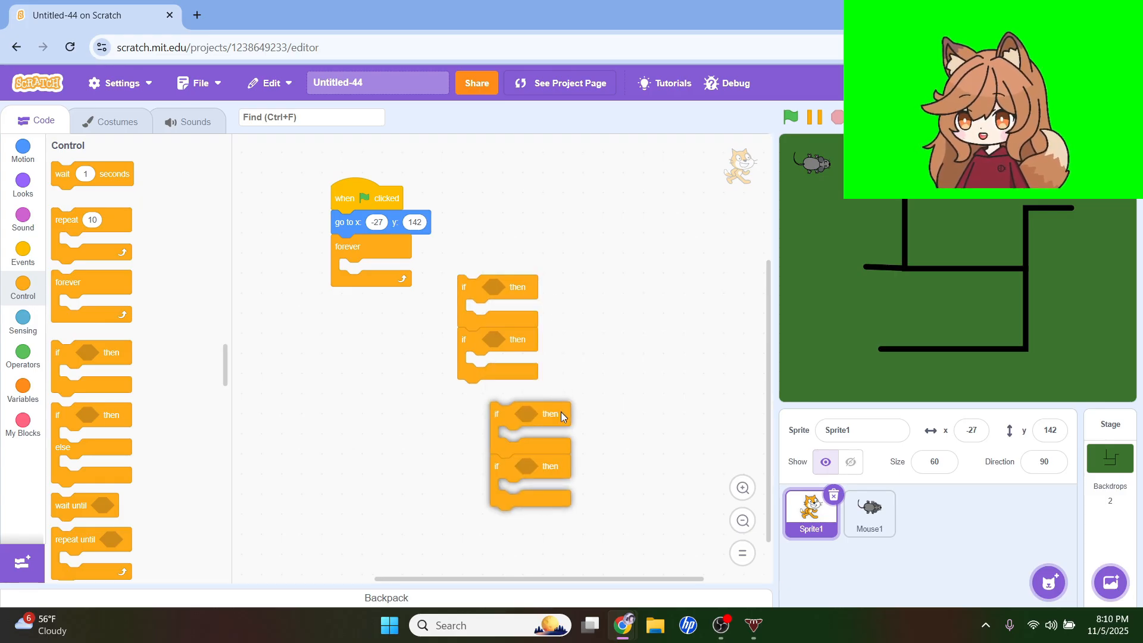
click(526, 397)
click(23, 321)
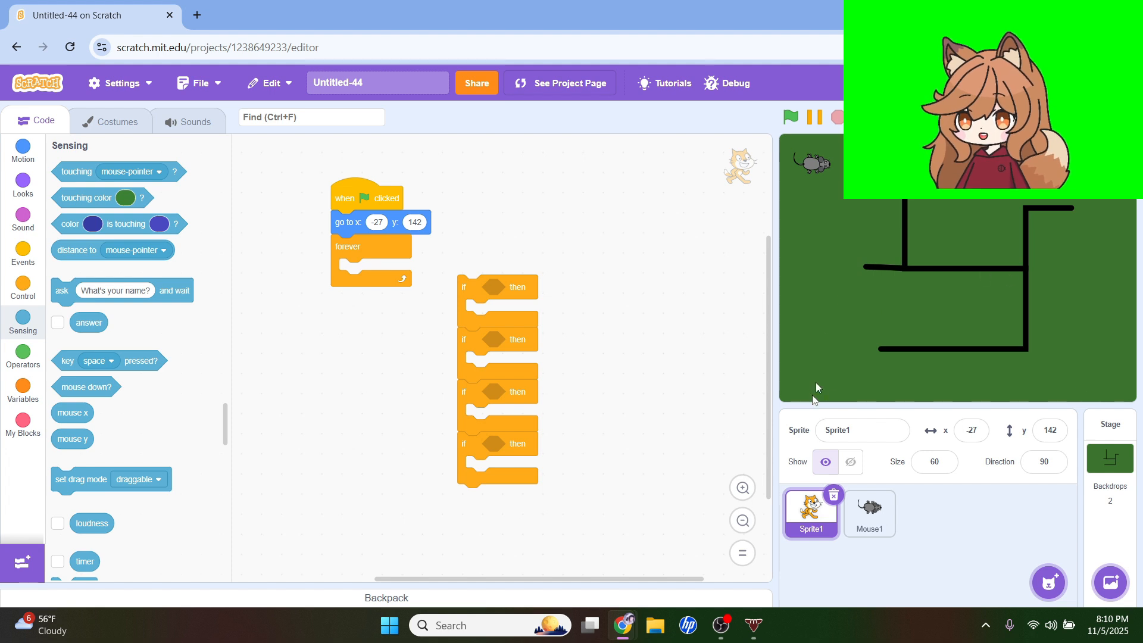
drag(457, 290, 356, 286)
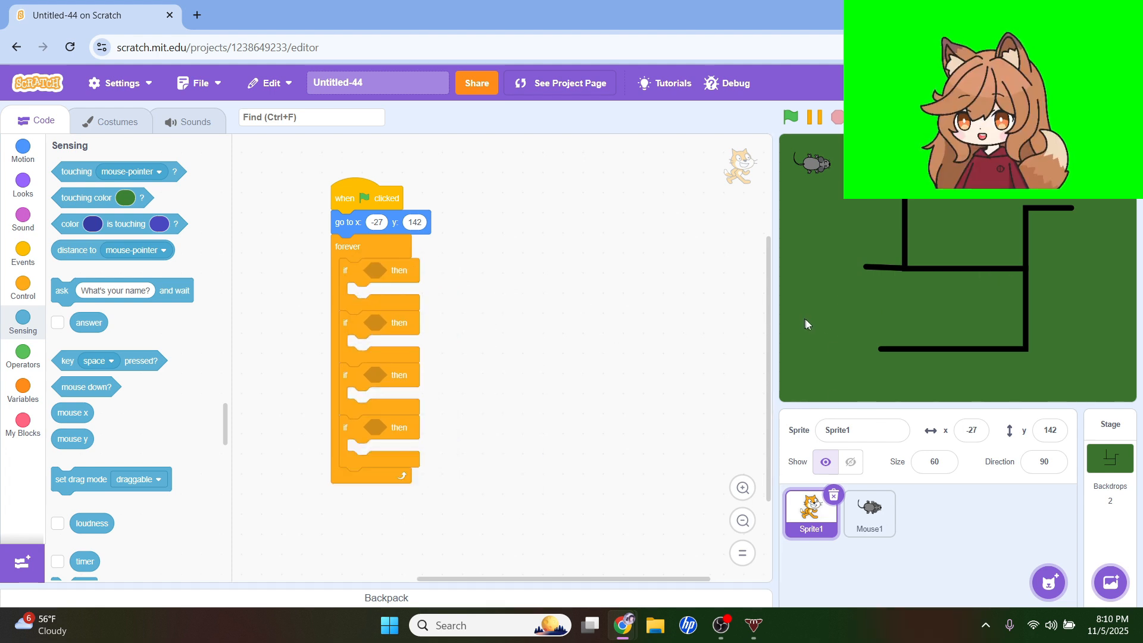
click(1049, 580)
scroll(510, 372, down, 5)
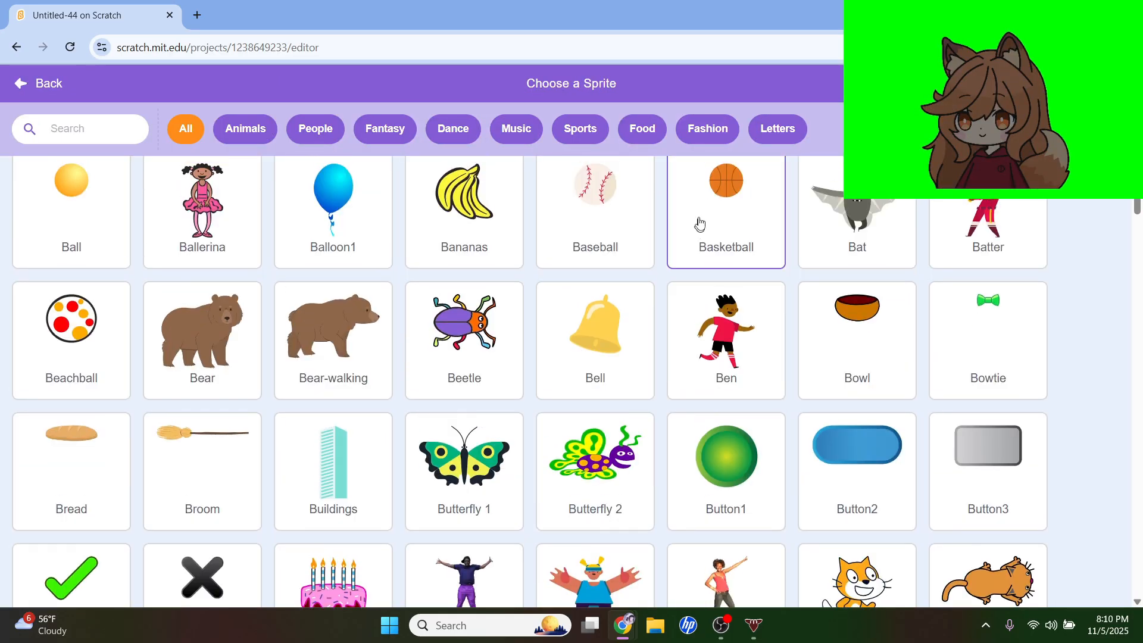
scroll(700, 224, up, 3)
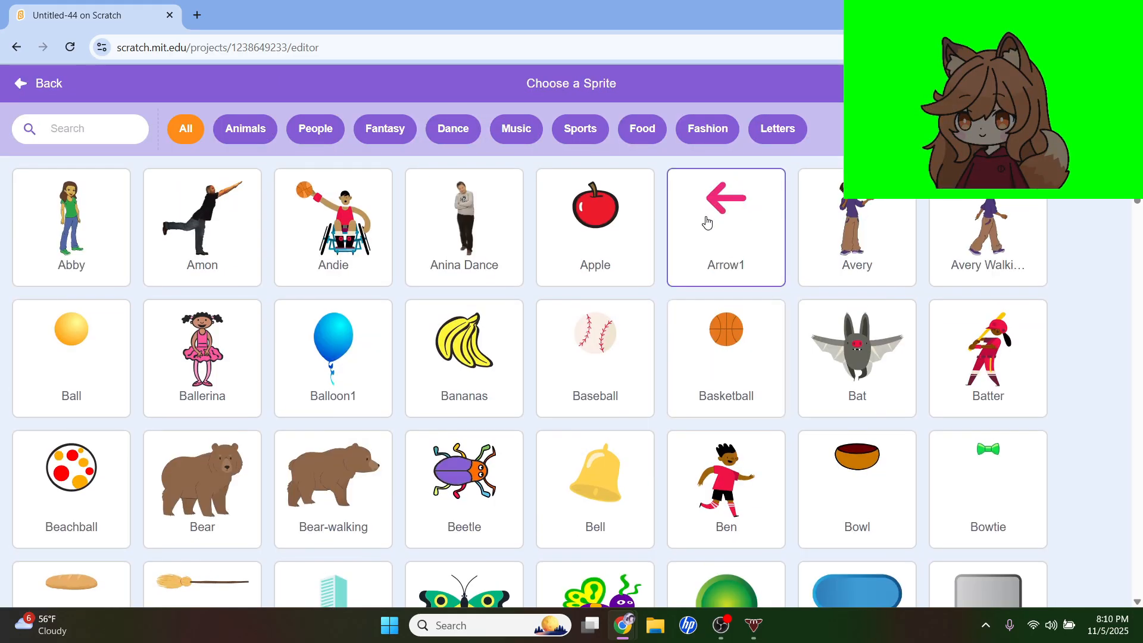
click(23, 93)
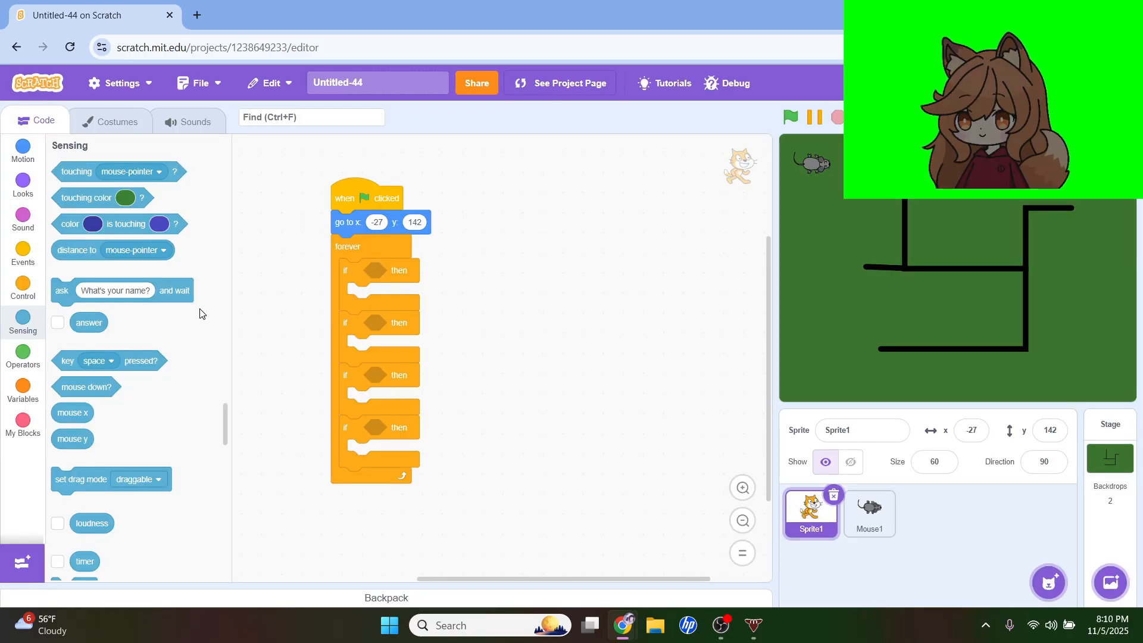
Insert a "key pressed?" condition into the first if-then block and set its key to up arrow
scroll(200, 313, up, 2)
scroll(197, 324, down, 1)
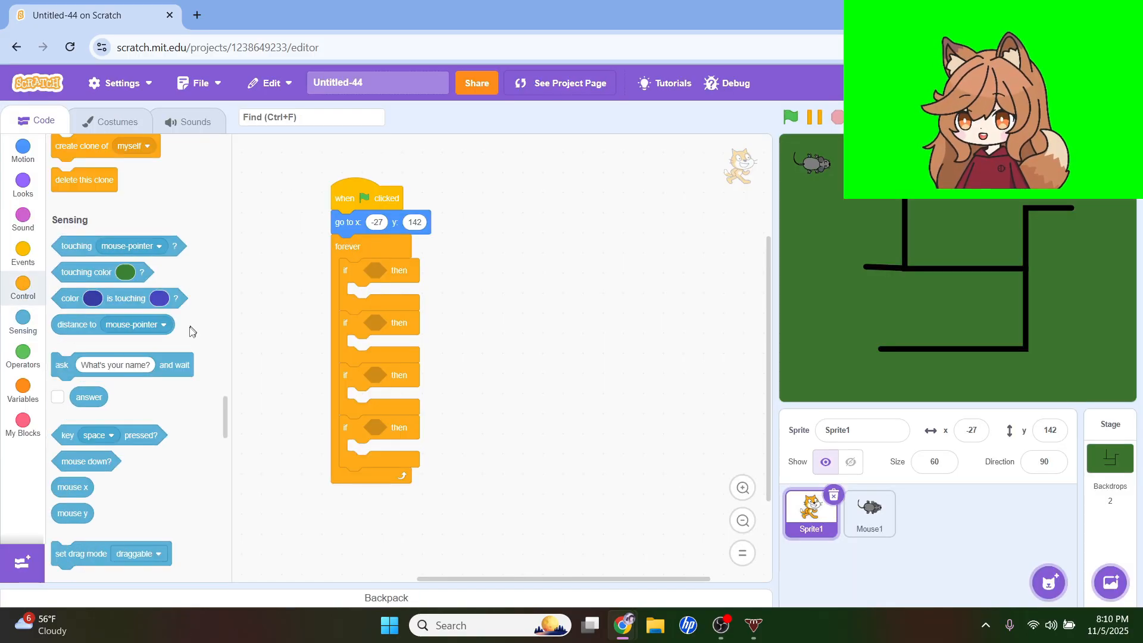
scroll(190, 331, up, 3)
drag(91, 395, 169, 392)
scroll(168, 389, down, 3)
drag(107, 430, 422, 260)
click(406, 271)
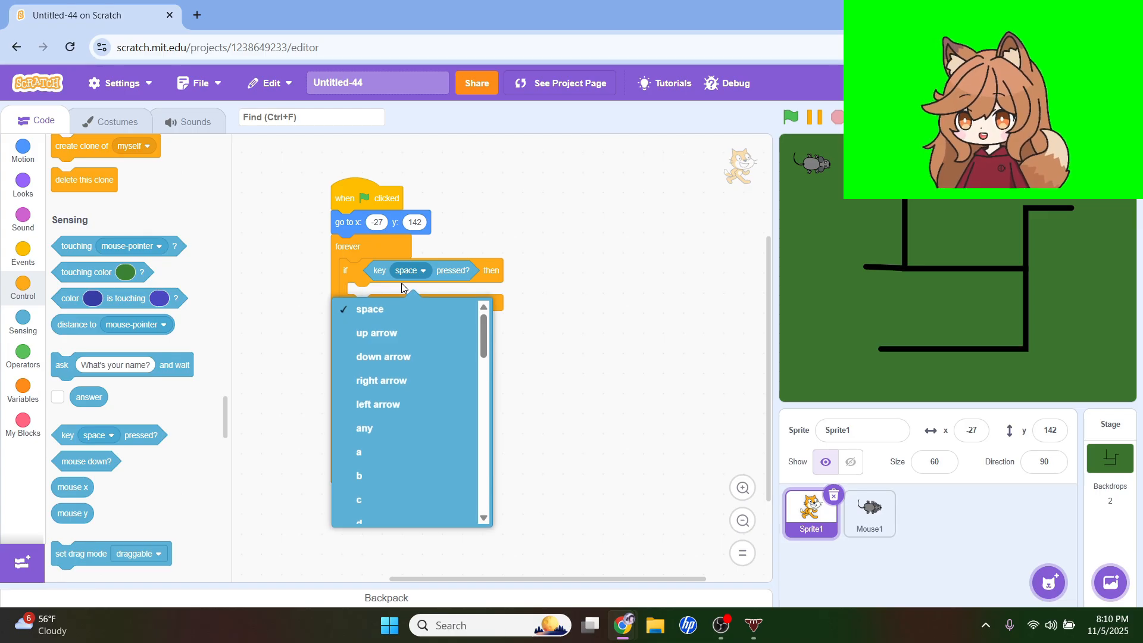
click(407, 335)
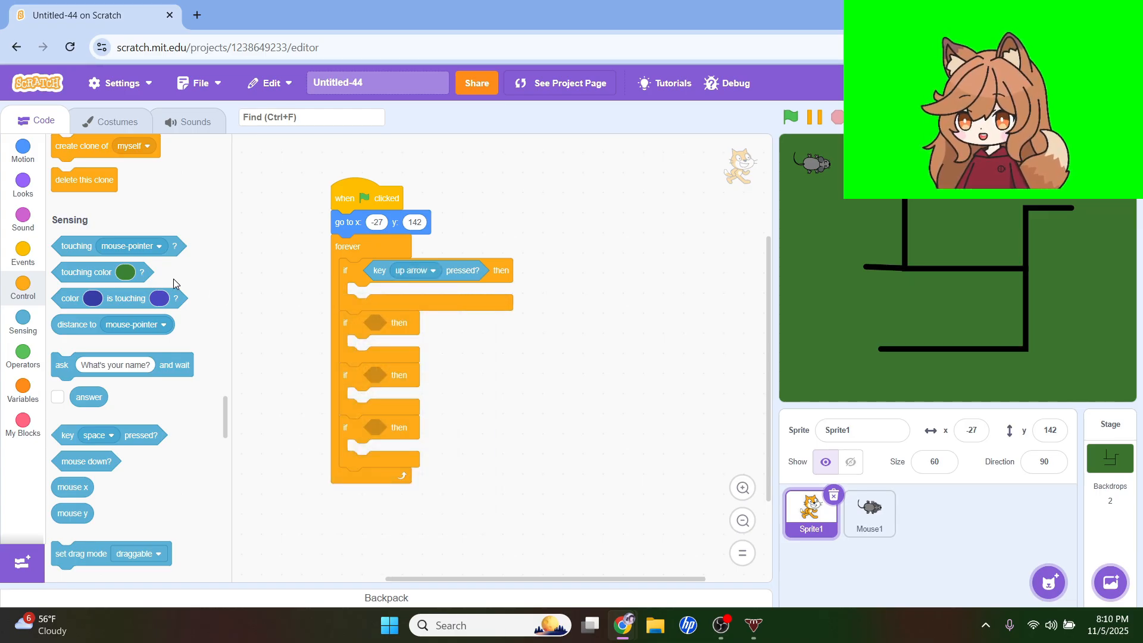
Duplicate the "key up arrow pressed?" condition into the three empty if-then blocks
right_click(377, 279)
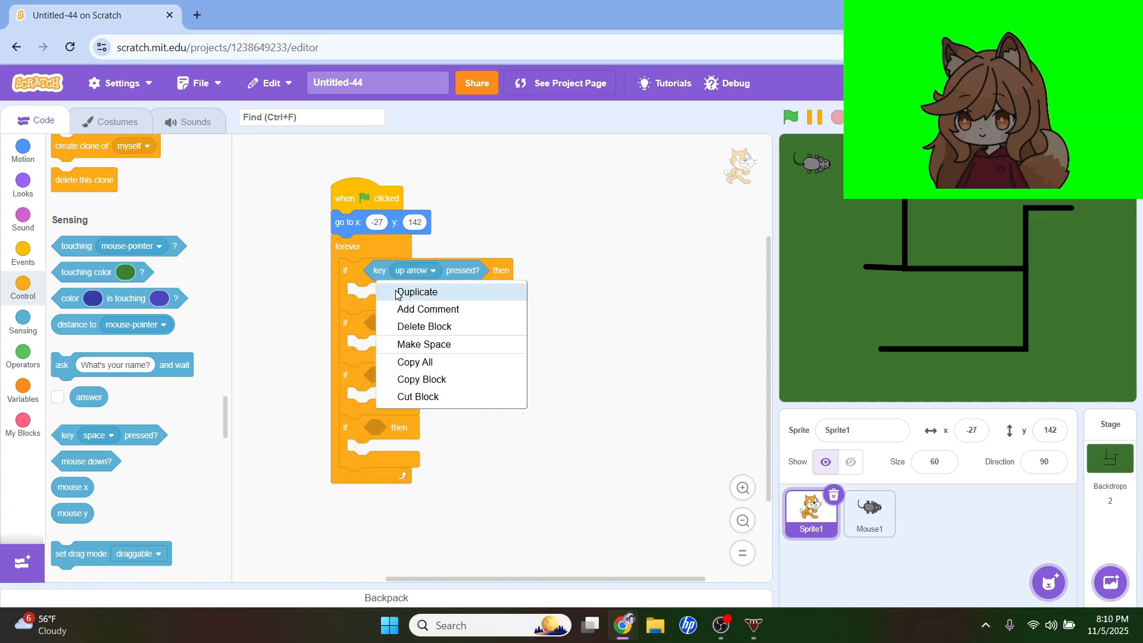
click(396, 292)
click(381, 324)
right_click(378, 326)
key(Escape)
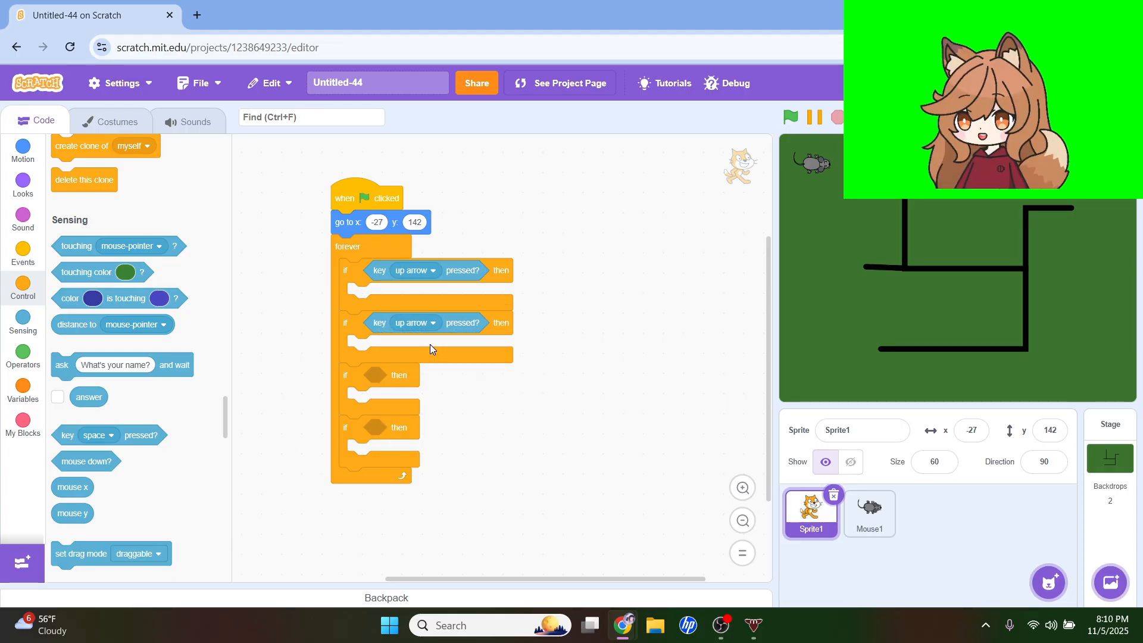
click(387, 376)
click(390, 376)
right_click(386, 375)
click(406, 388)
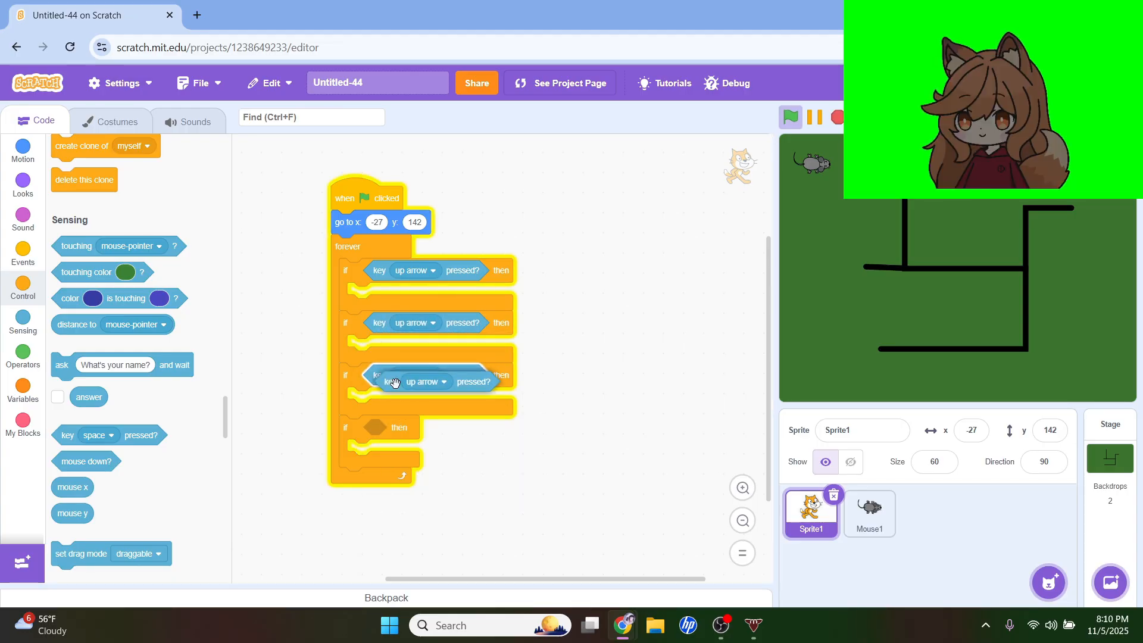
click(392, 427)
Set the keys in the second, third and fourth if-then conditions to down arrow, right arrow and left arrow
click(417, 325)
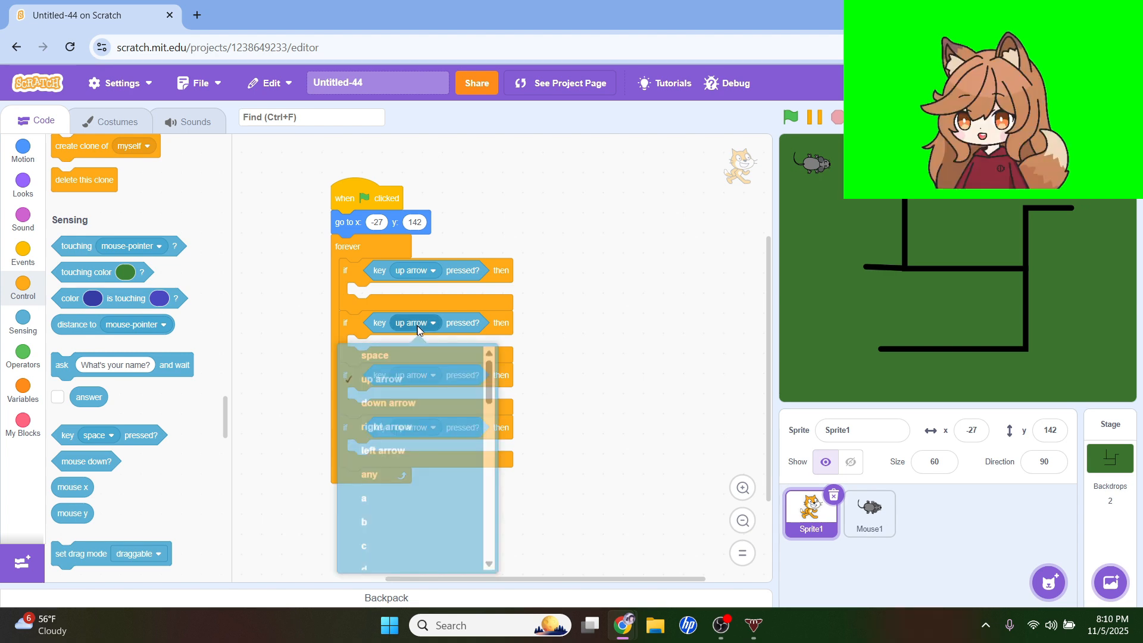
click(396, 404)
click(403, 381)
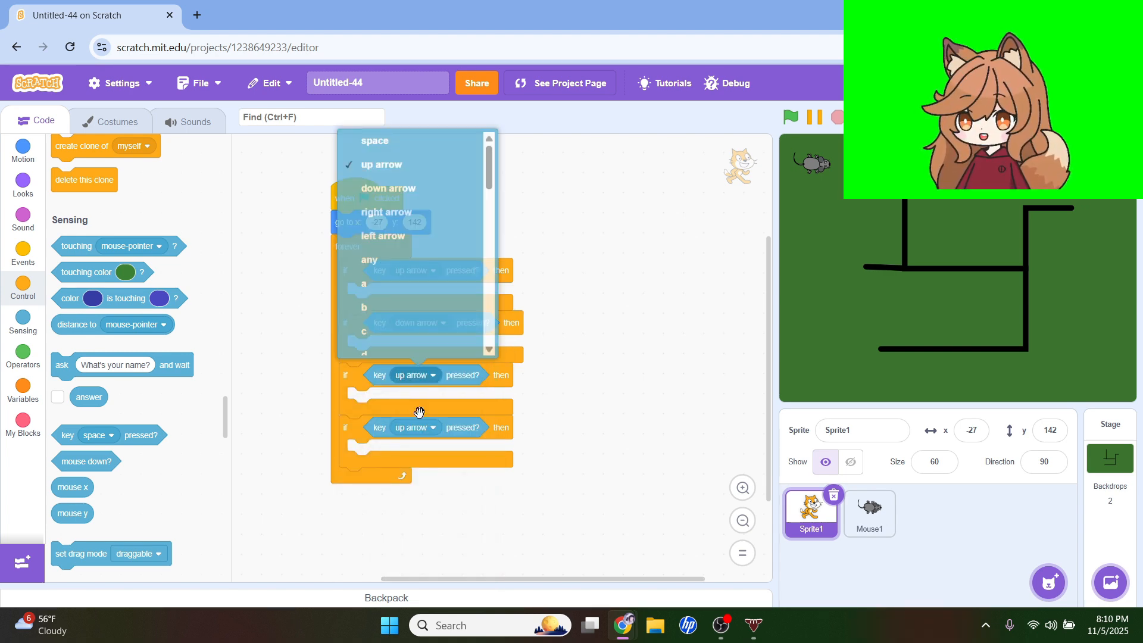
click(423, 209)
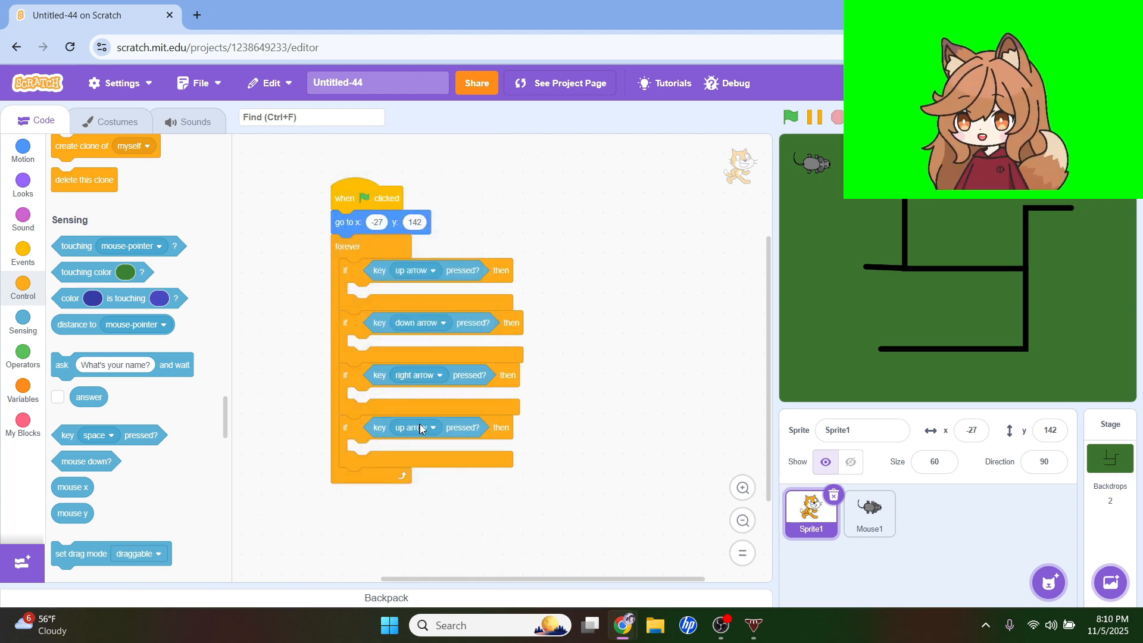
click(420, 428)
click(410, 290)
Place "change y by 10" inside the up arrow condition and "change y by -10" inside the down arrow condition
scroll(351, 355, up, 3)
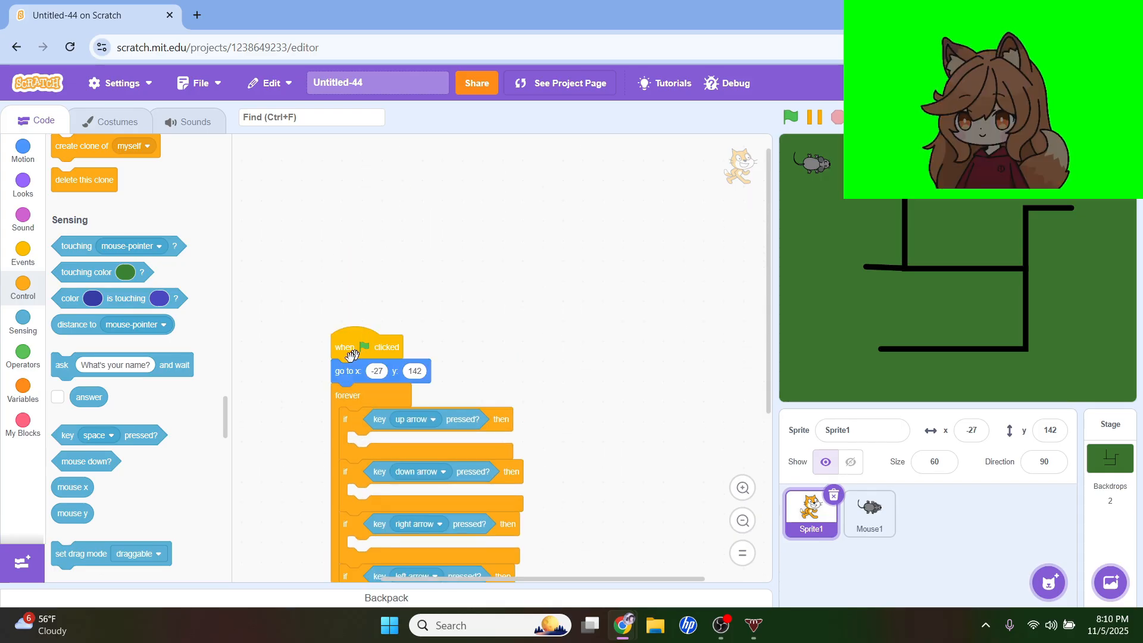
scroll(351, 355, down, 1)
scroll(95, 300, up, 15)
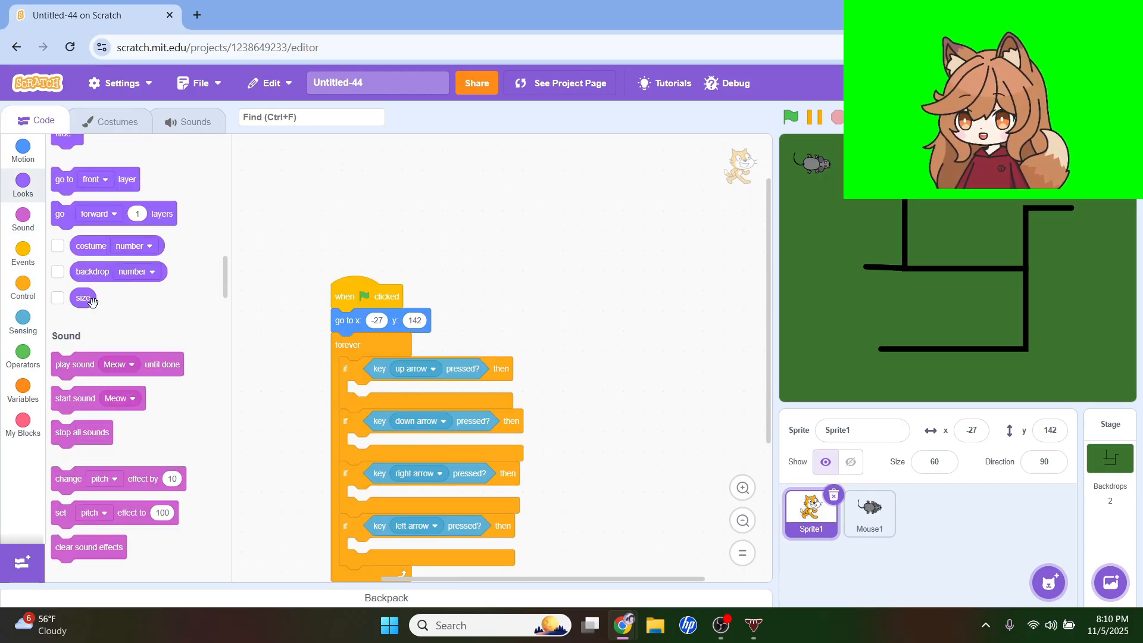
scroll(89, 298, up, 12)
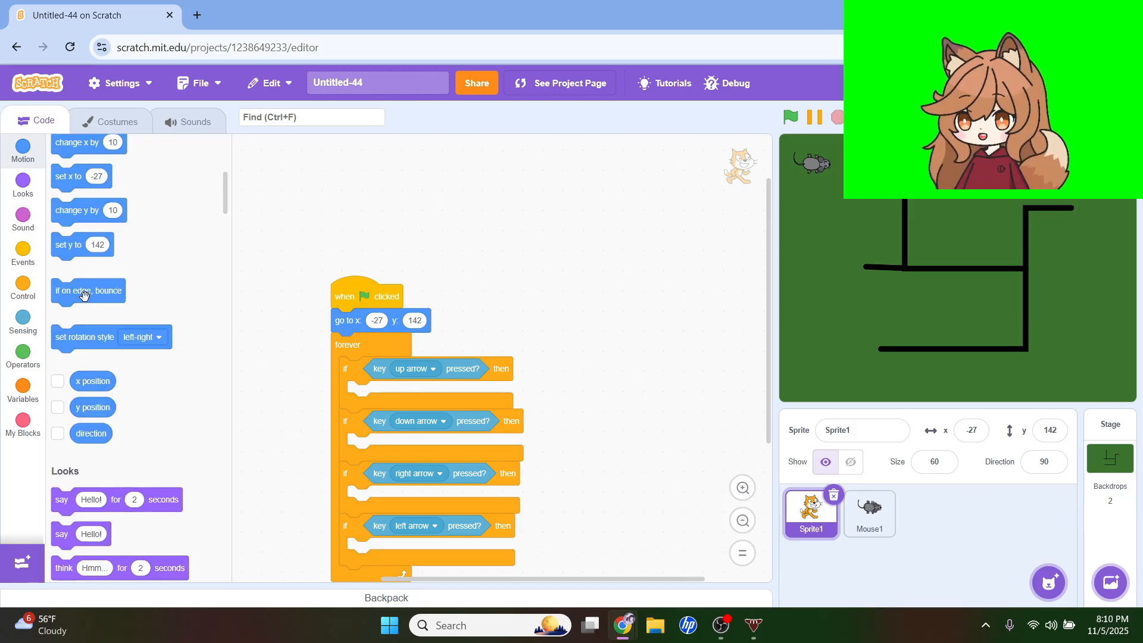
scroll(89, 315, up, 3)
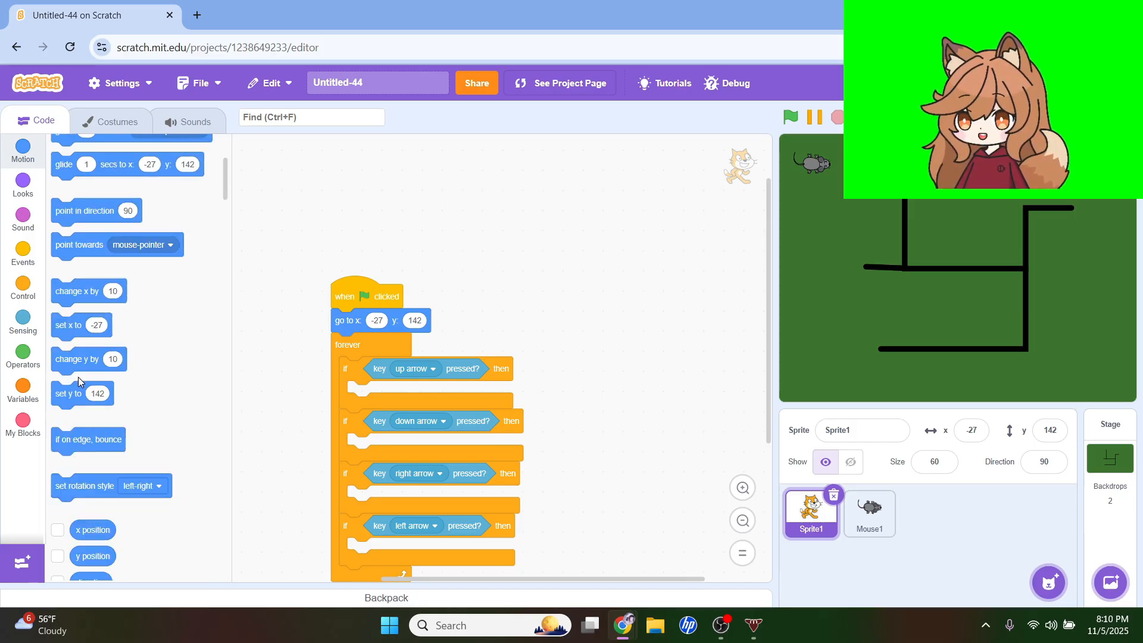
drag(71, 355, 367, 390)
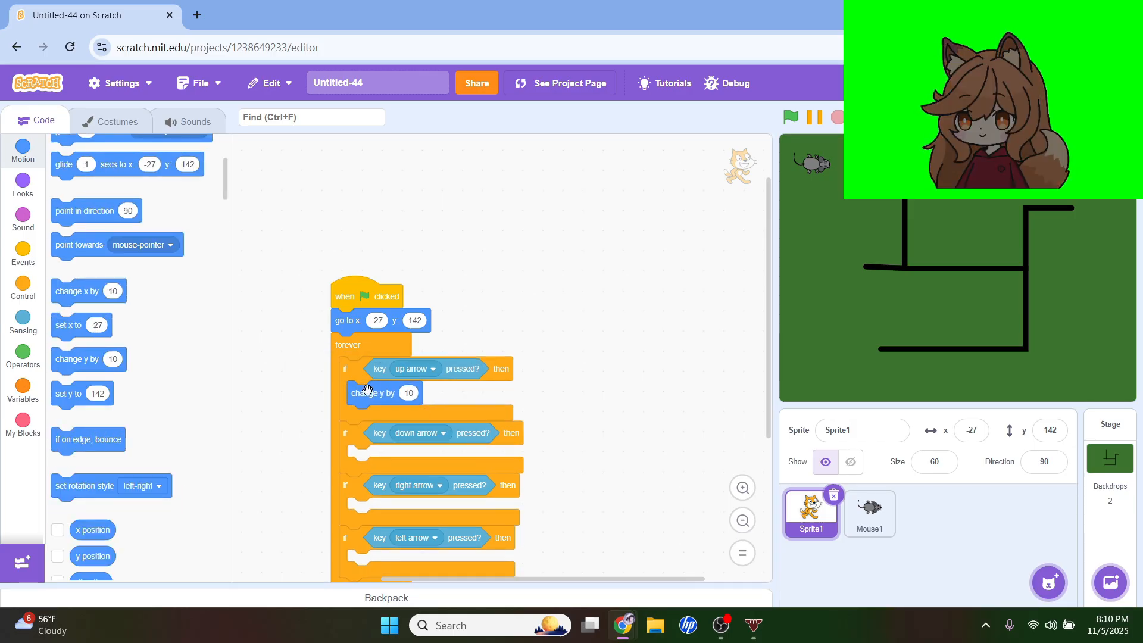
drag(93, 364, 403, 460)
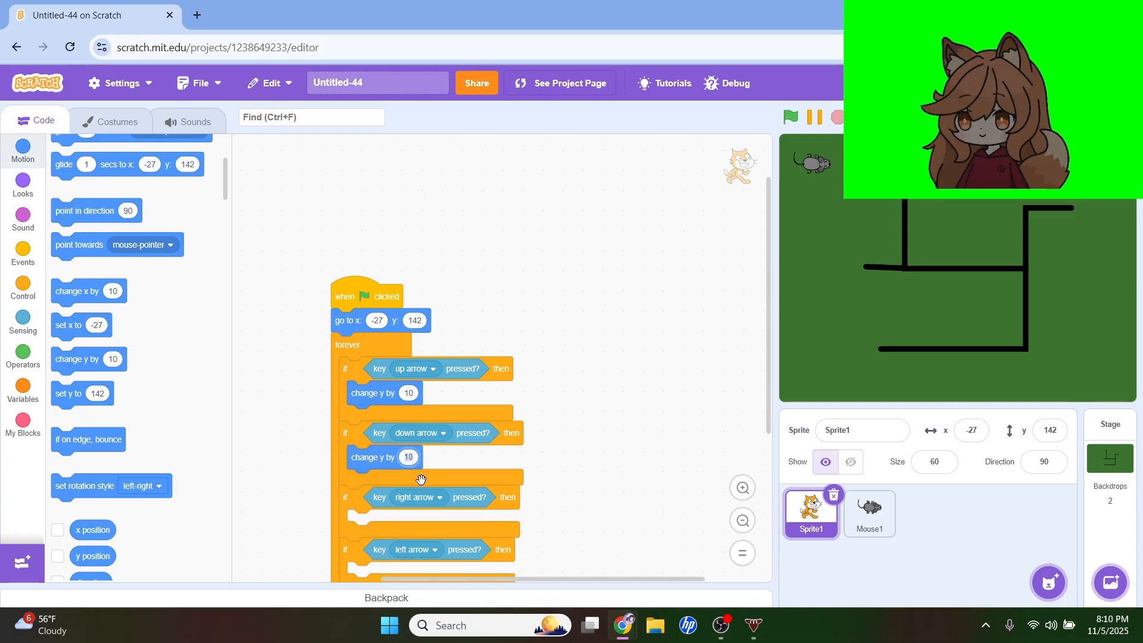
text(0)
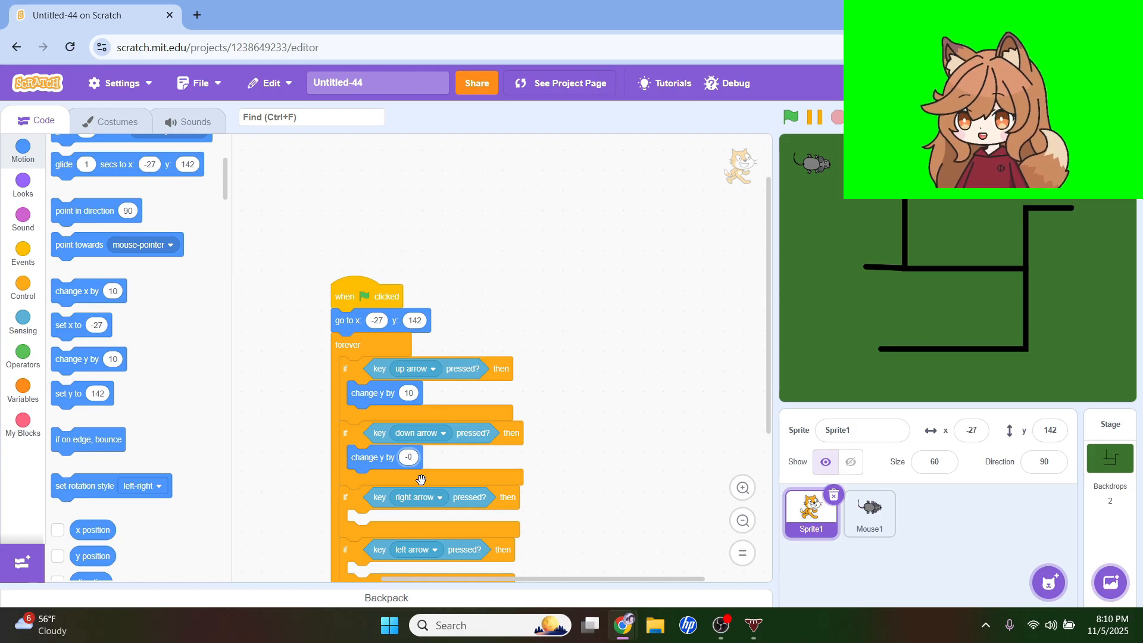
text(0)
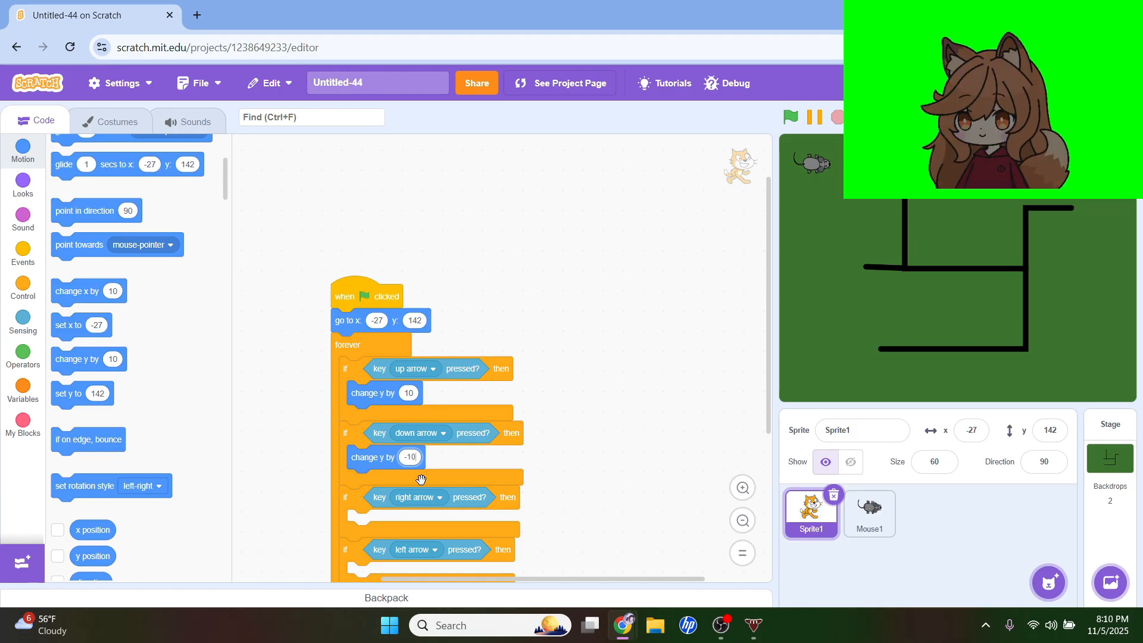
click(660, 205)
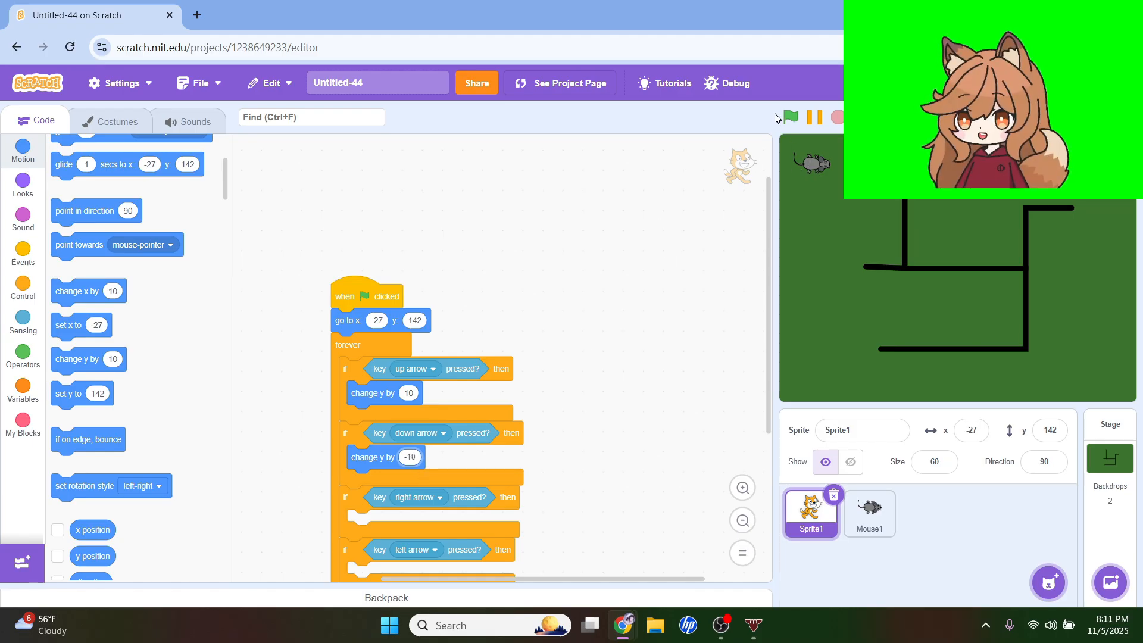
Run the project, test moving the cat down and up with the arrow keys, and pause it
click(793, 122)
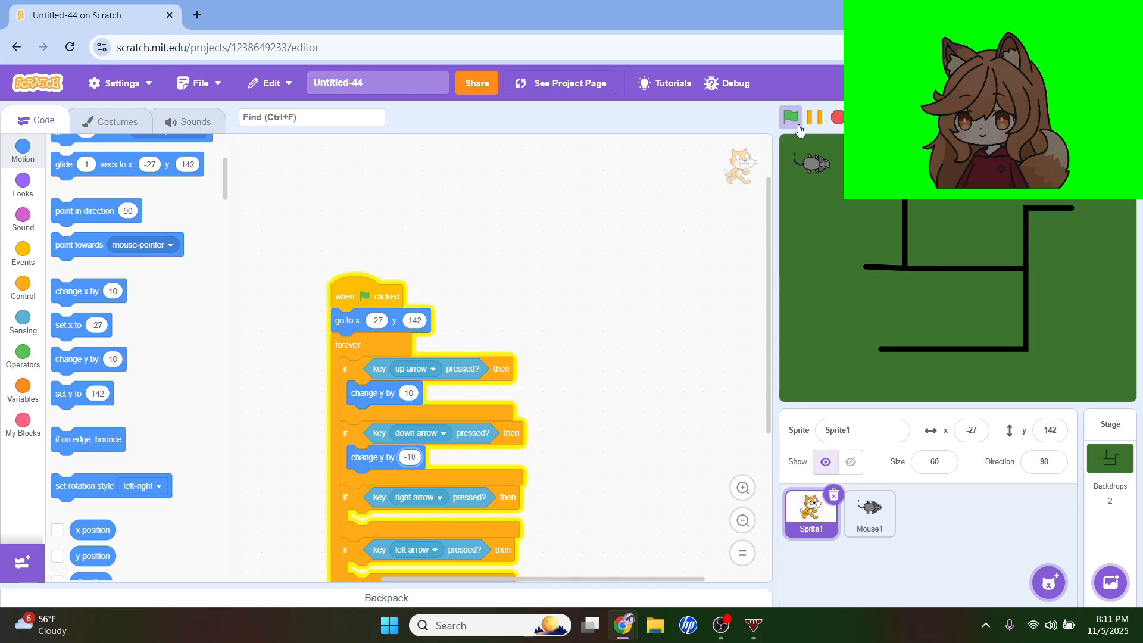
key(Down)
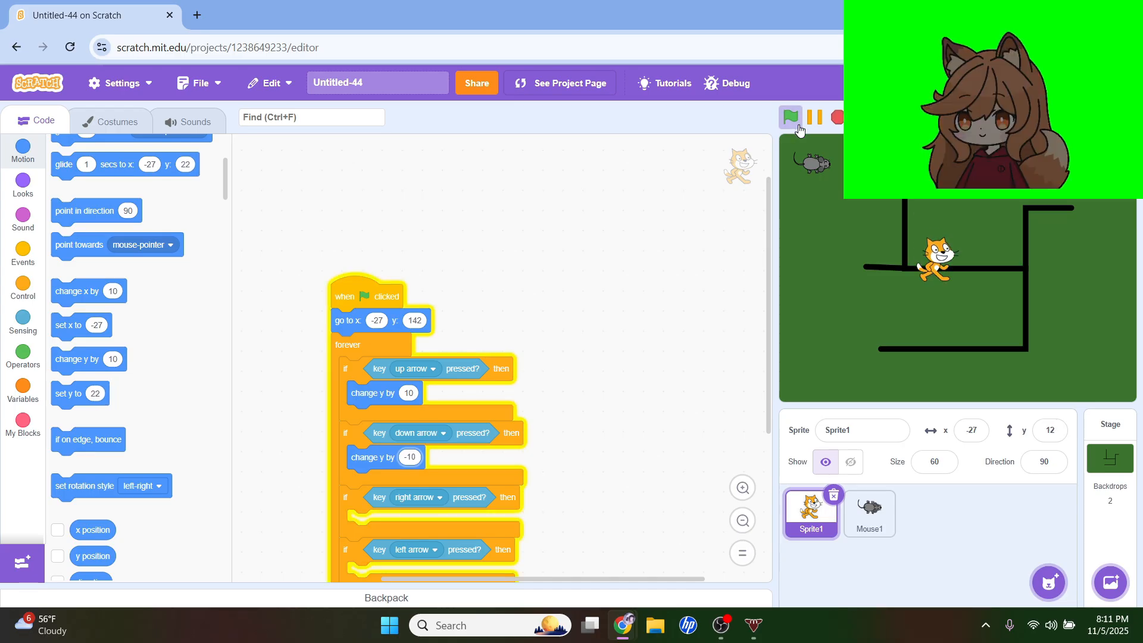
key(Down)
key(Up)
key(Down)
key(Up)
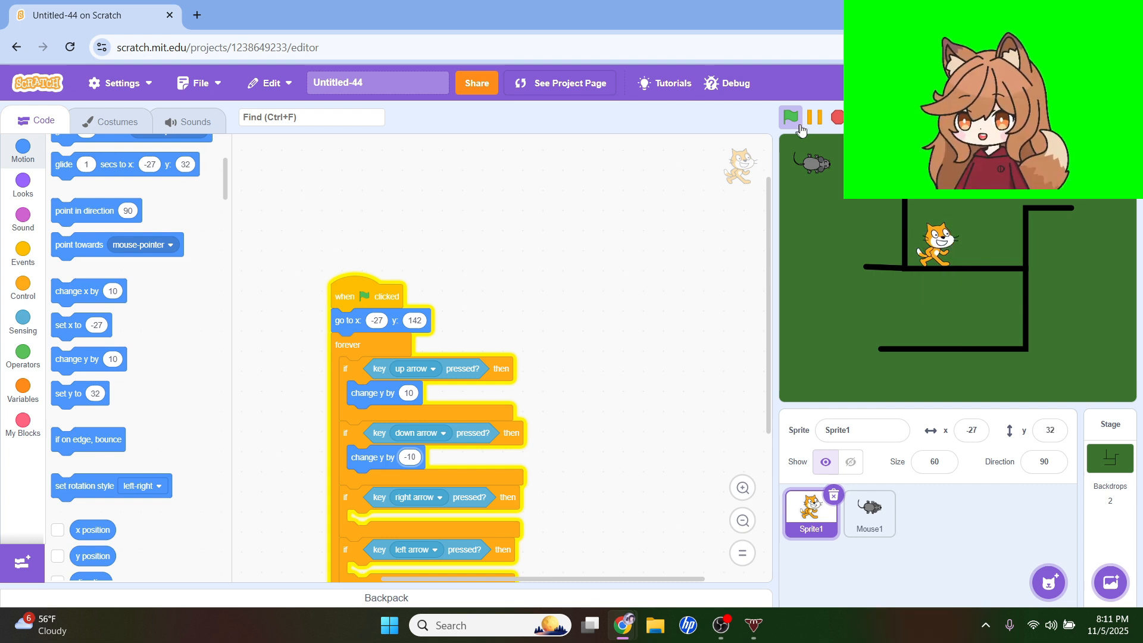
click(815, 122)
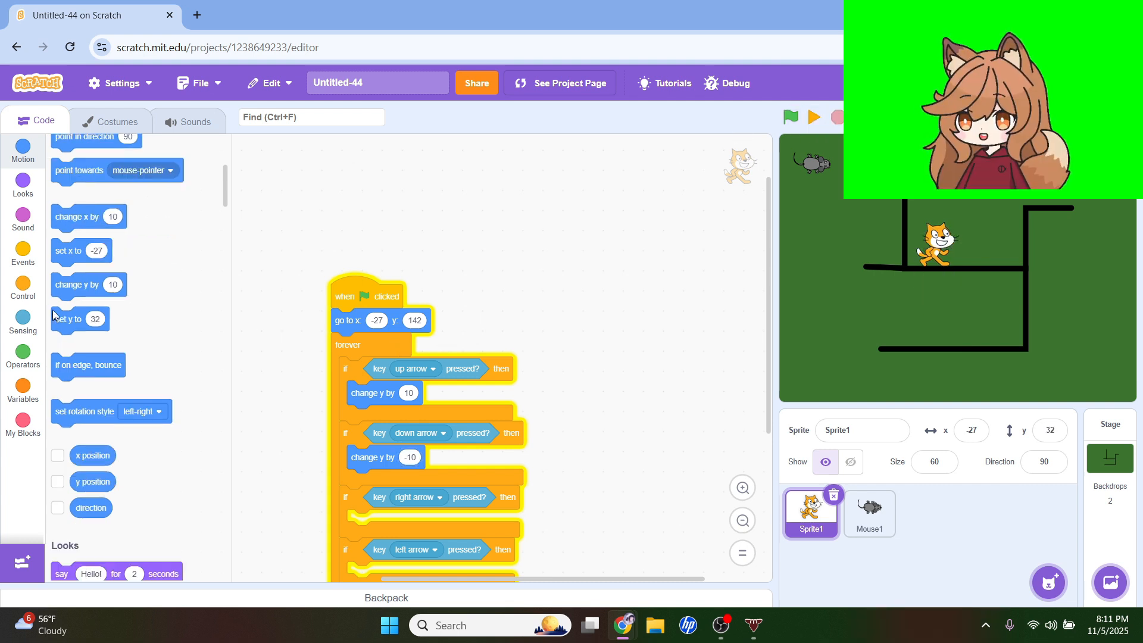
Place "change x by 10" inside the right arrow condition and "change x by -10" inside the left arrow condition
scroll(52, 329, down, 1)
drag(67, 216, 298, 345)
scroll(301, 349, down, 1)
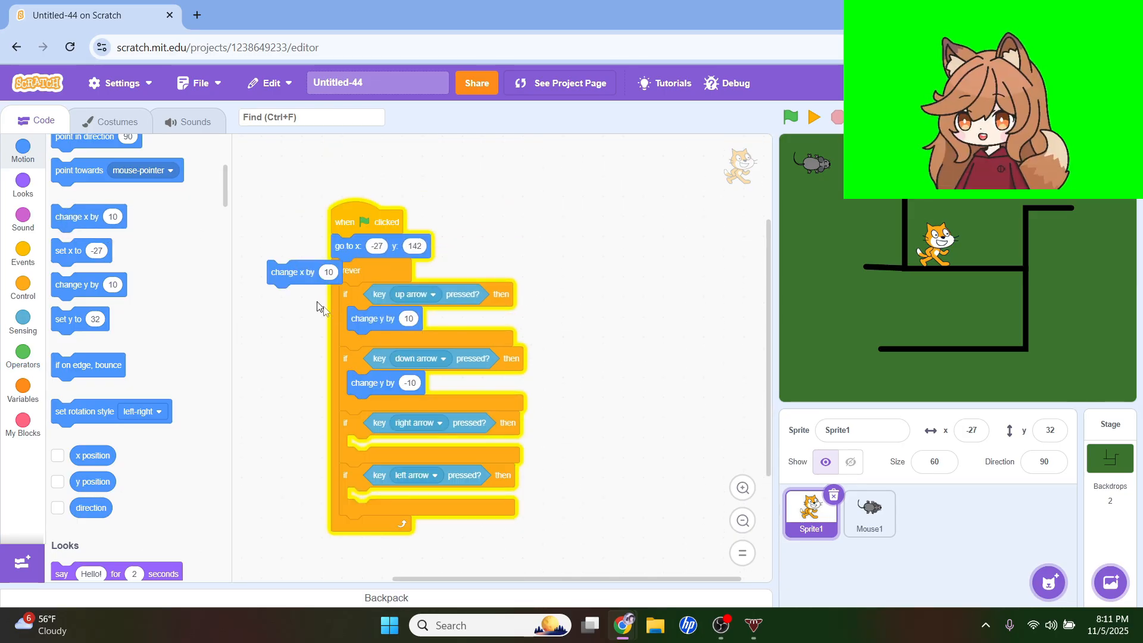
drag(298, 272, 377, 447)
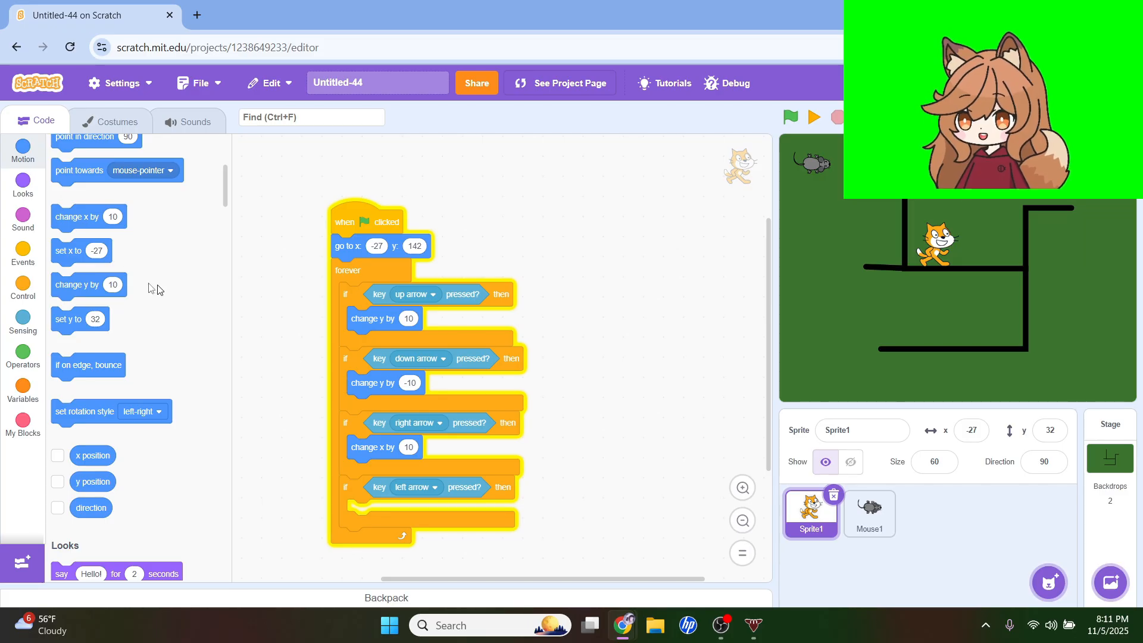
drag(93, 222, 403, 516)
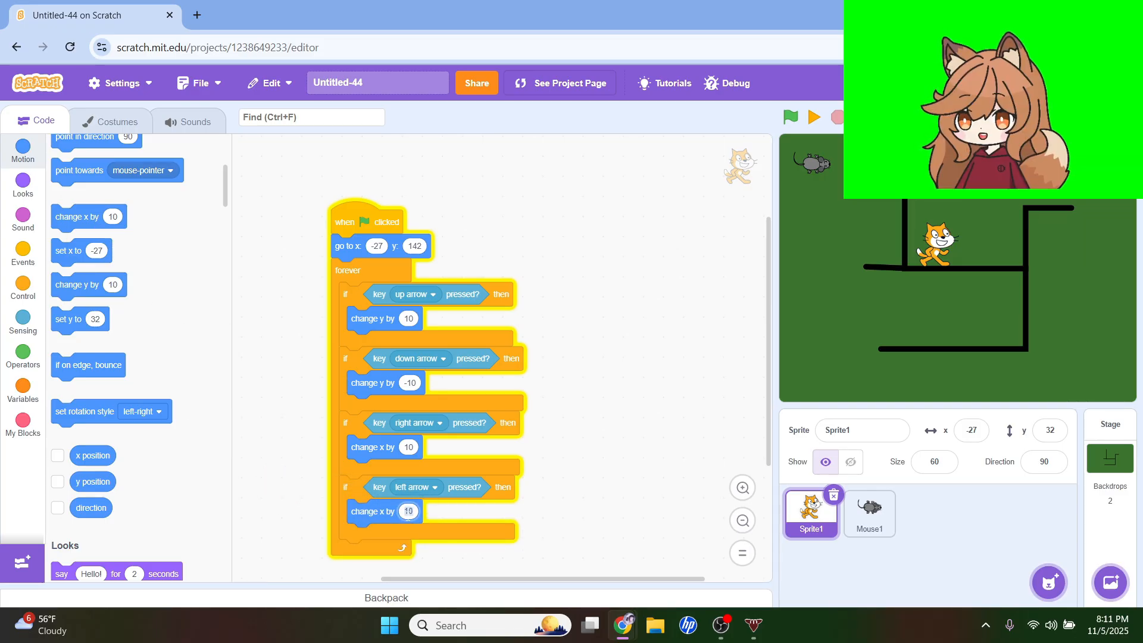
click(409, 511)
text(-10)
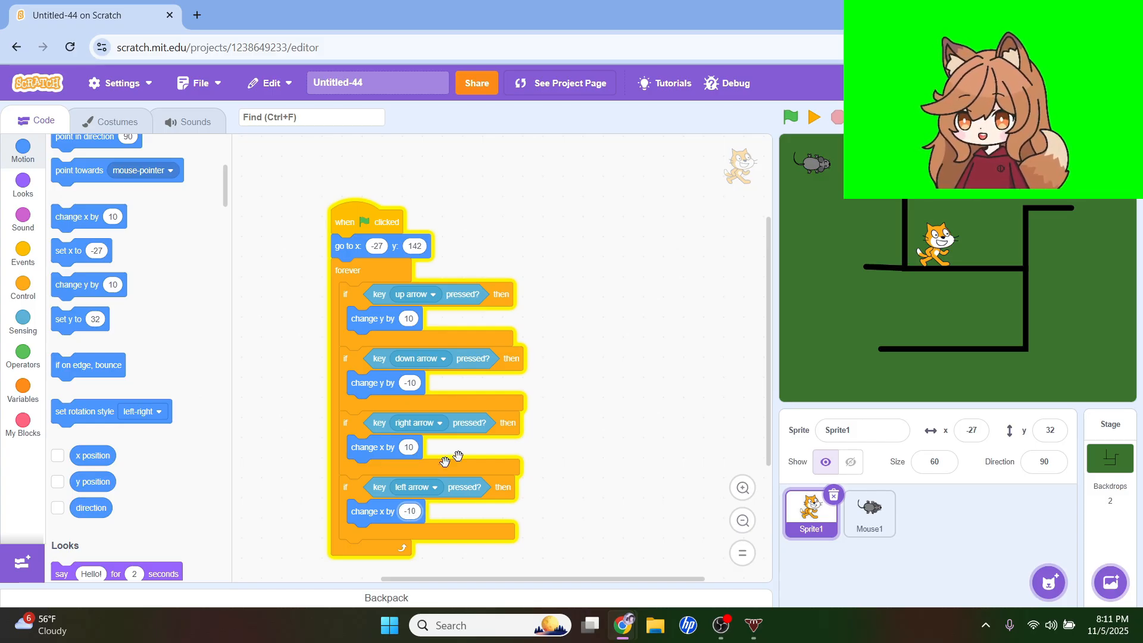
click(647, 330)
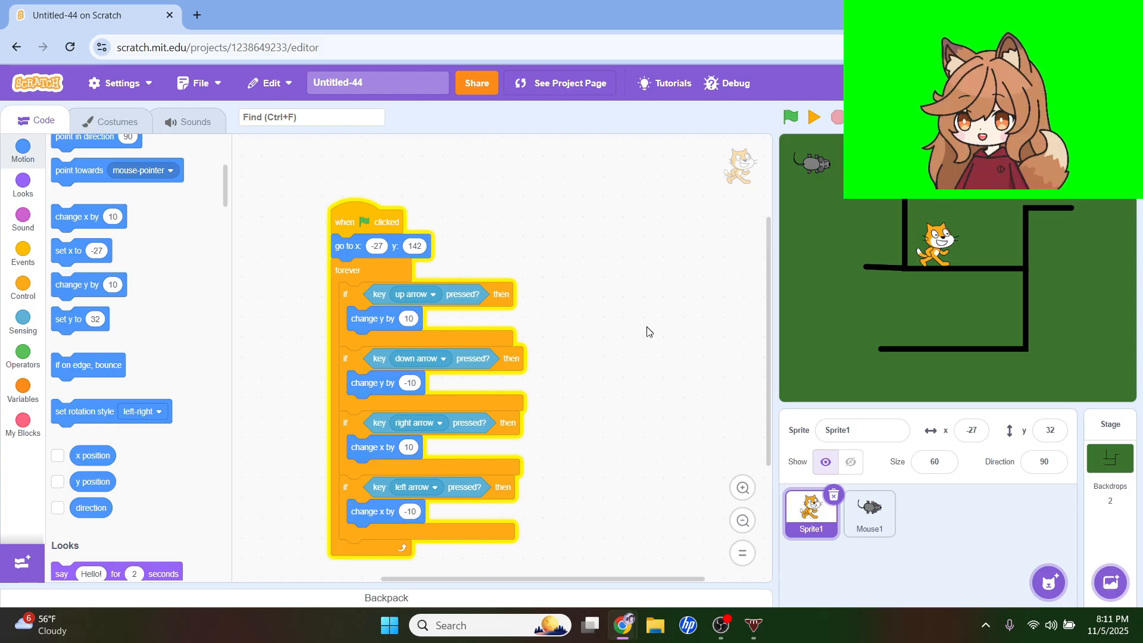
Run the project, test the cat's movement in all four arrow directions, and restart it to reset the cat's position
click(786, 118)
key(Down)
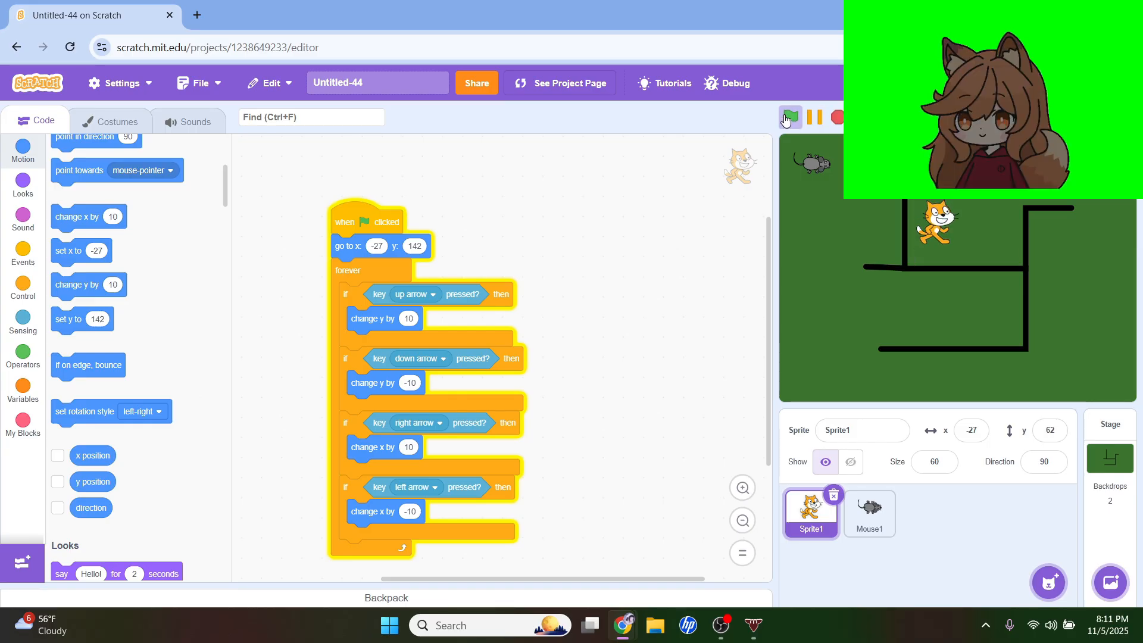
key(Right)
key(Up)
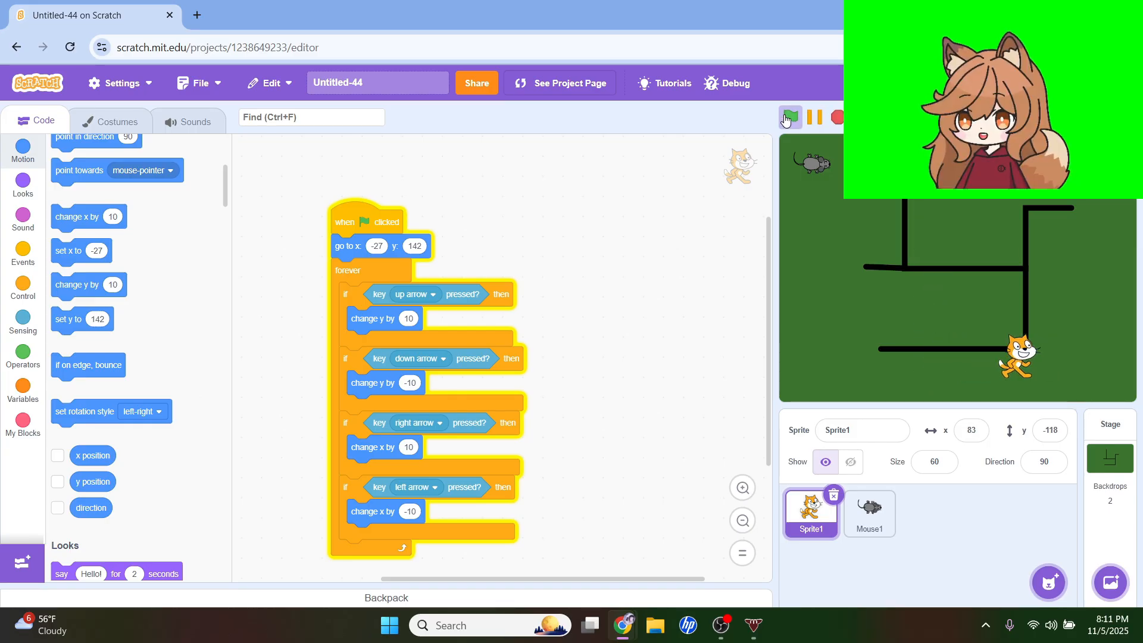
key(Left)
key(Right)
key(Up)
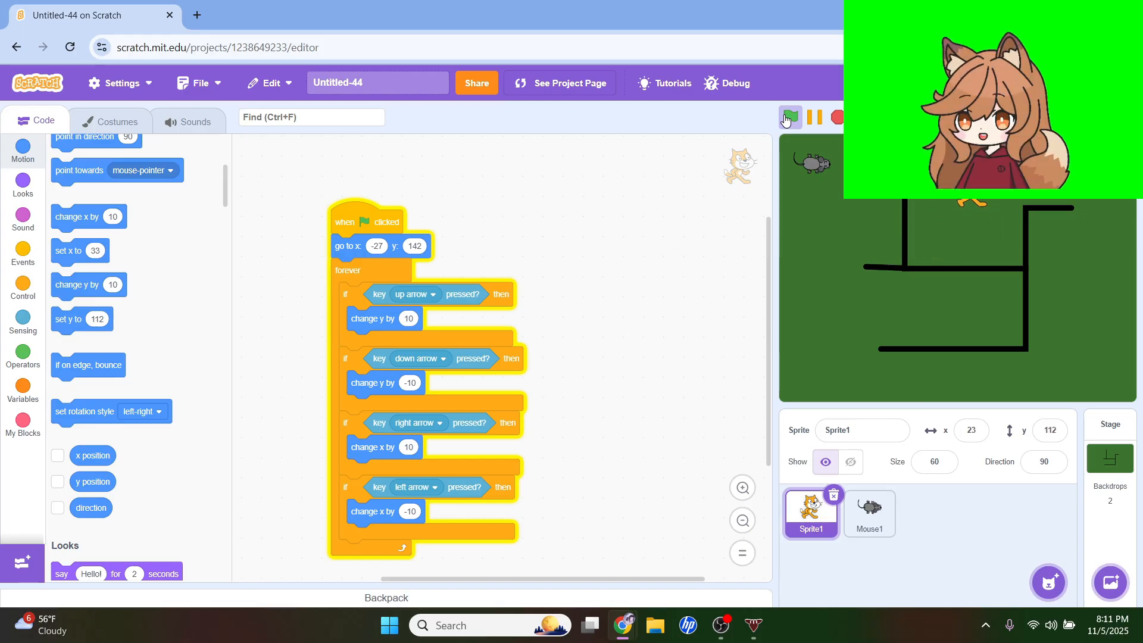
key(Left)
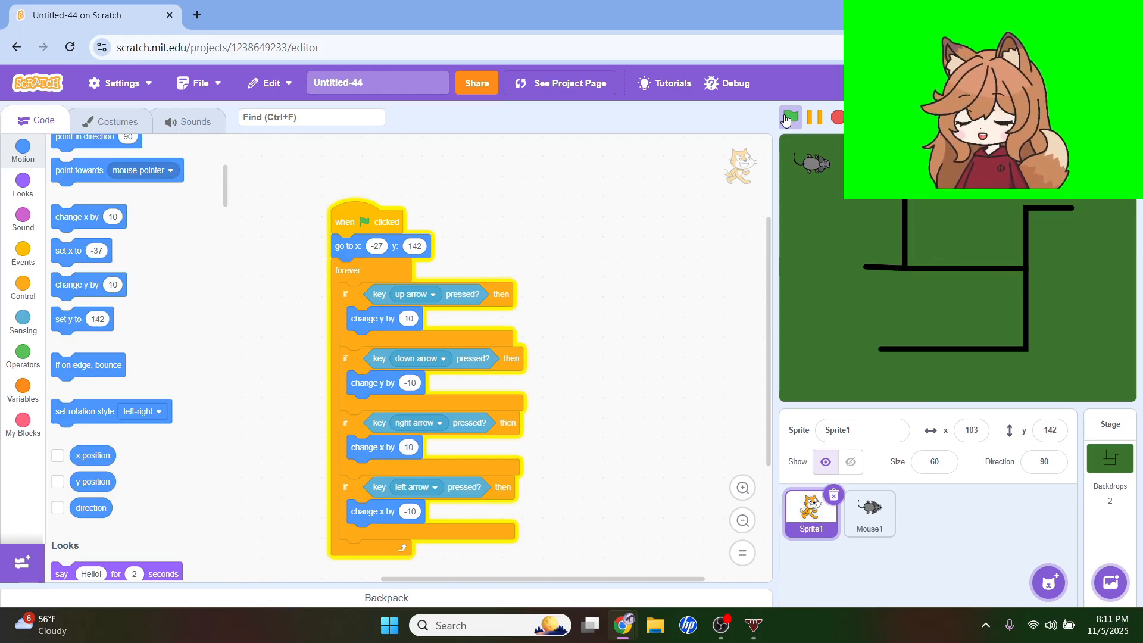
key(Right)
key(Down)
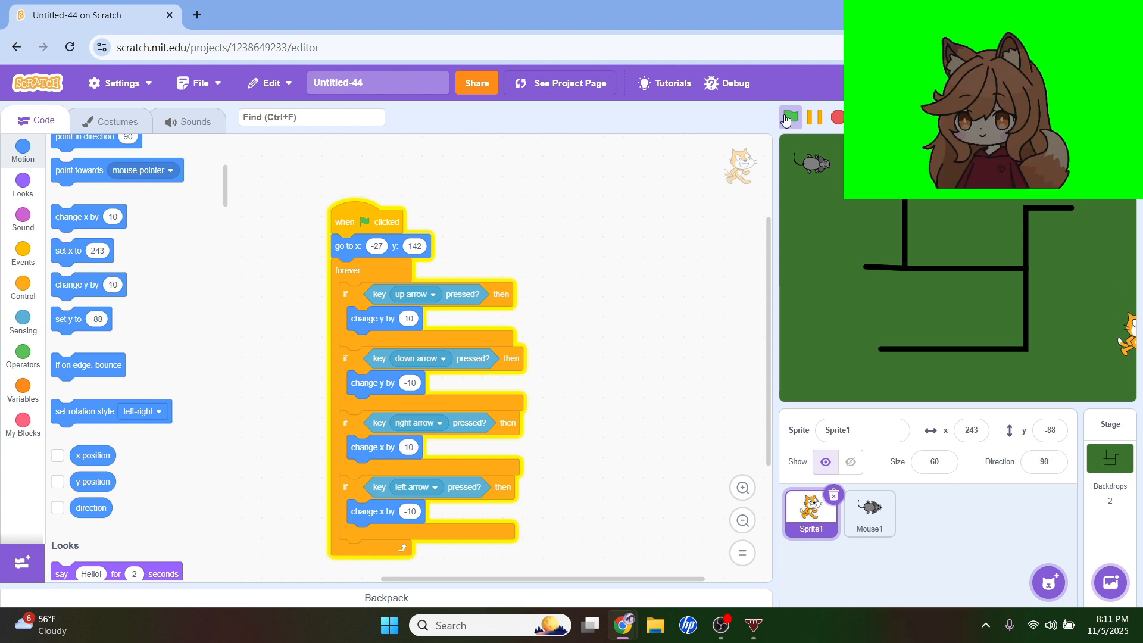
key(Left)
key(Left)
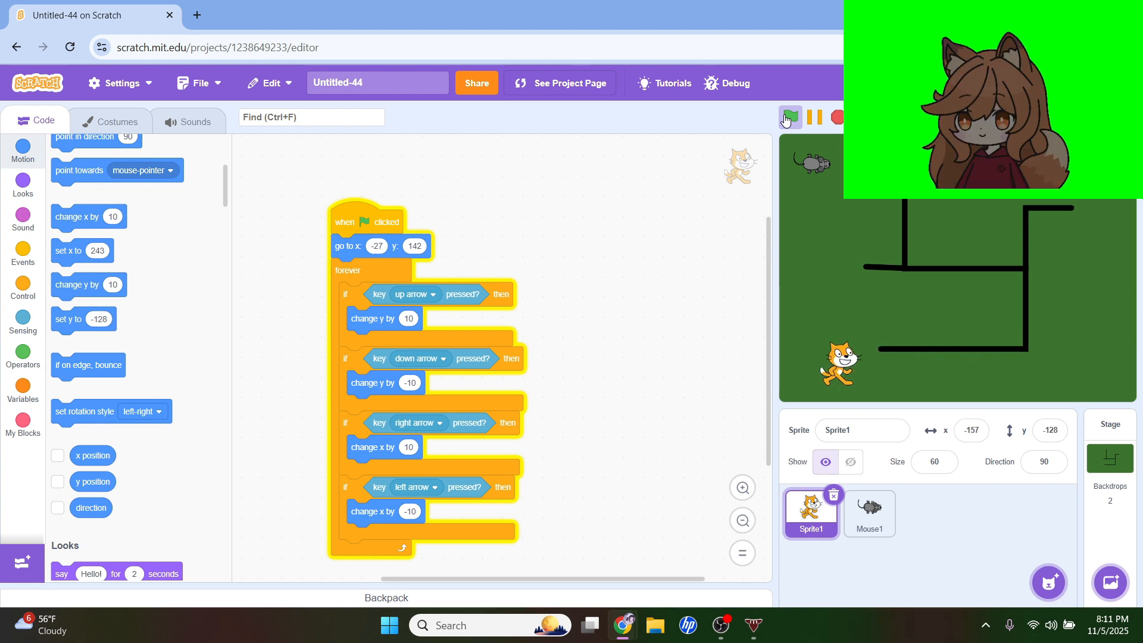
key(Up)
key(Down)
key(Right)
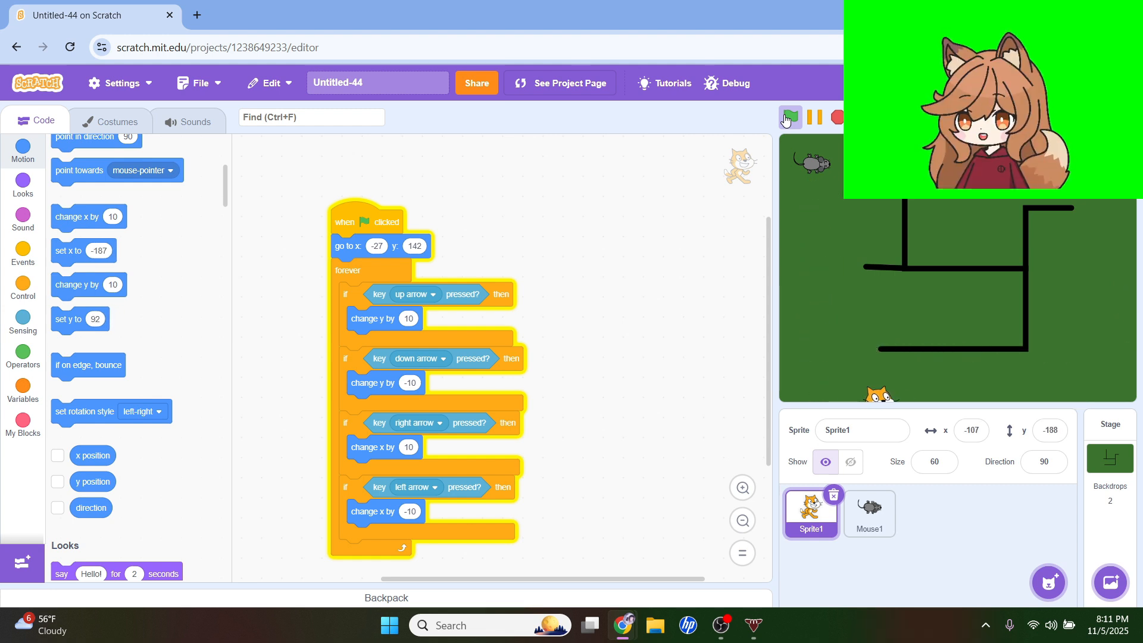
click(792, 120)
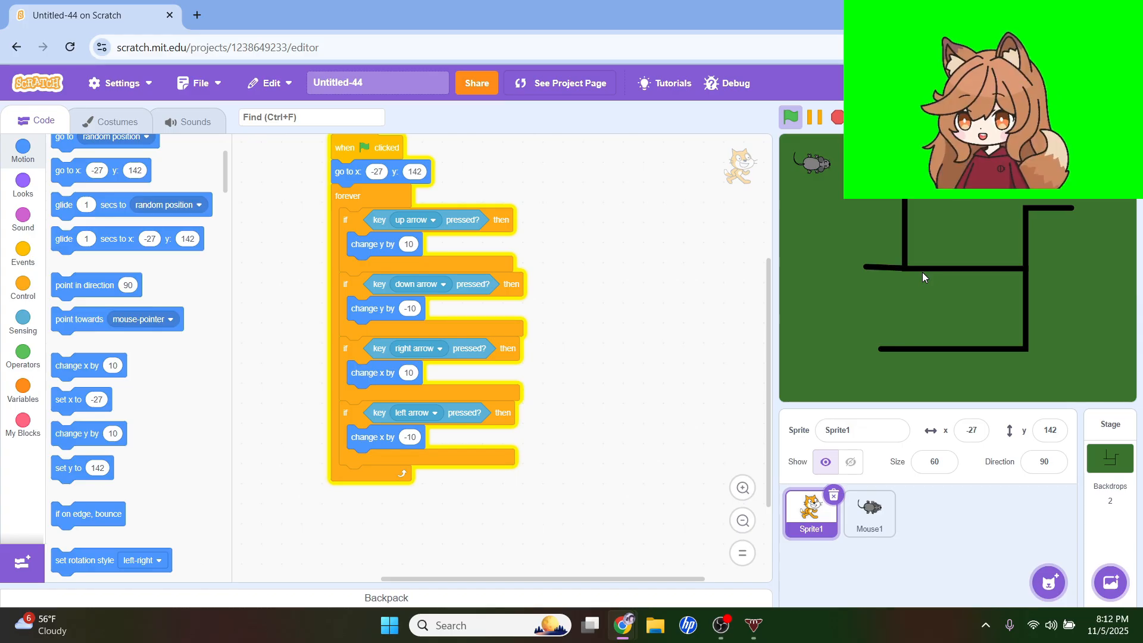
Duplicate the green flag script into empty workspace and discard everything below the copy's "when green flag clicked" block
scroll(131, 298, up, 4)
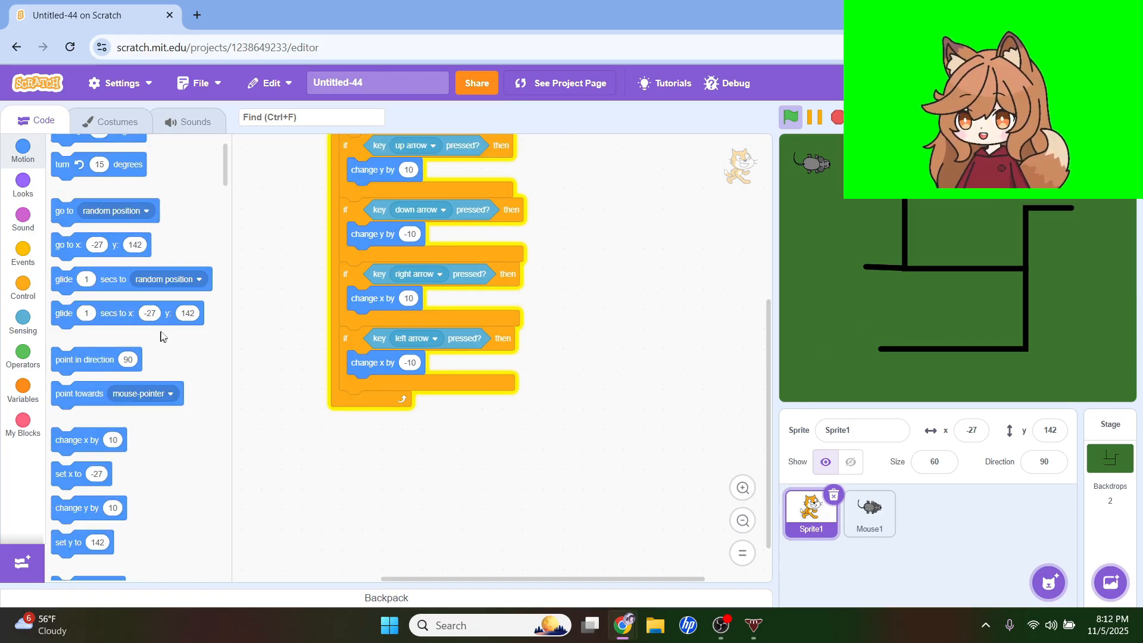
scroll(315, 308, up, 2)
scroll(316, 308, up, 4)
right_click(378, 358)
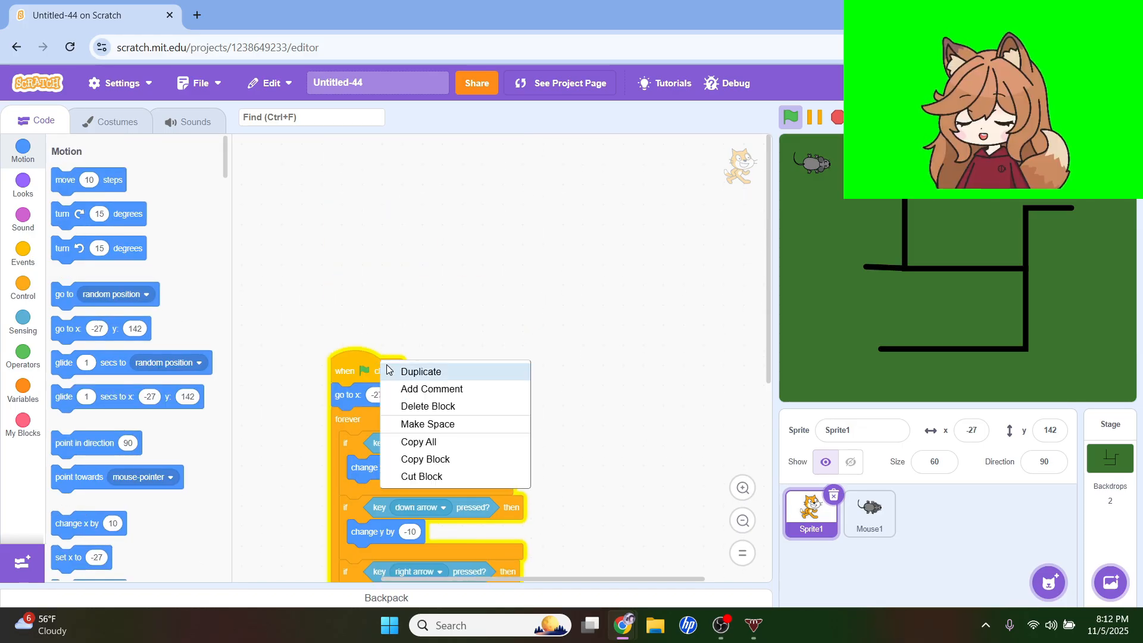
click(419, 369)
click(569, 320)
drag(539, 336, 71, 321)
scroll(53, 284, down, 3)
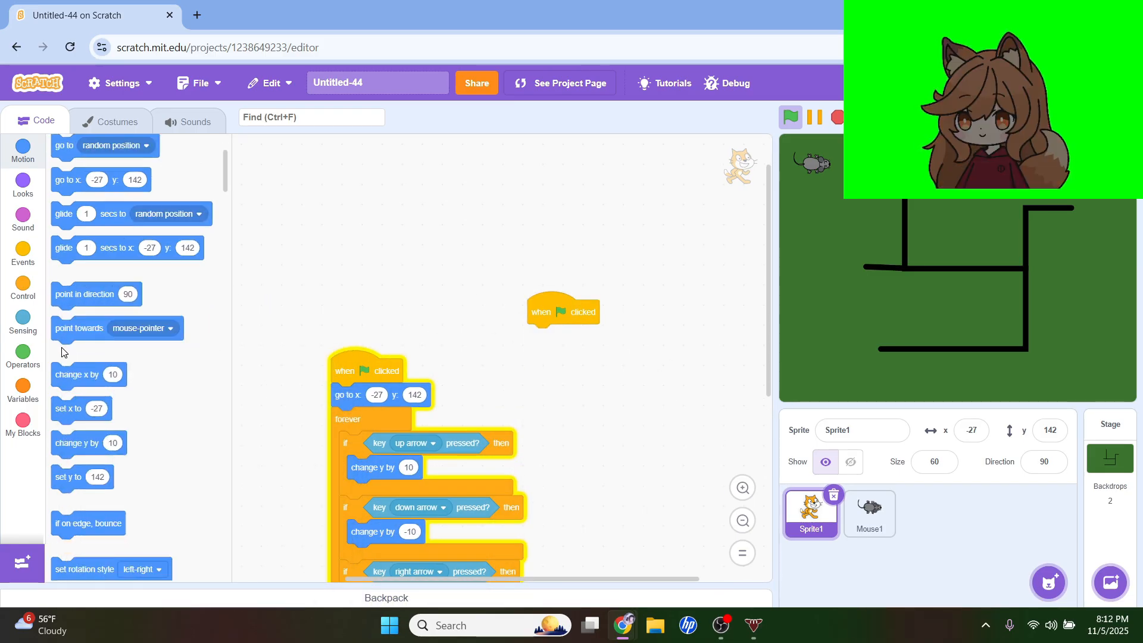
Add a forever loop containing an if block under the new green flag hat, with "touching color" as the condition
click(15, 290)
drag(71, 283, 547, 337)
drag(89, 337, 573, 345)
click(16, 322)
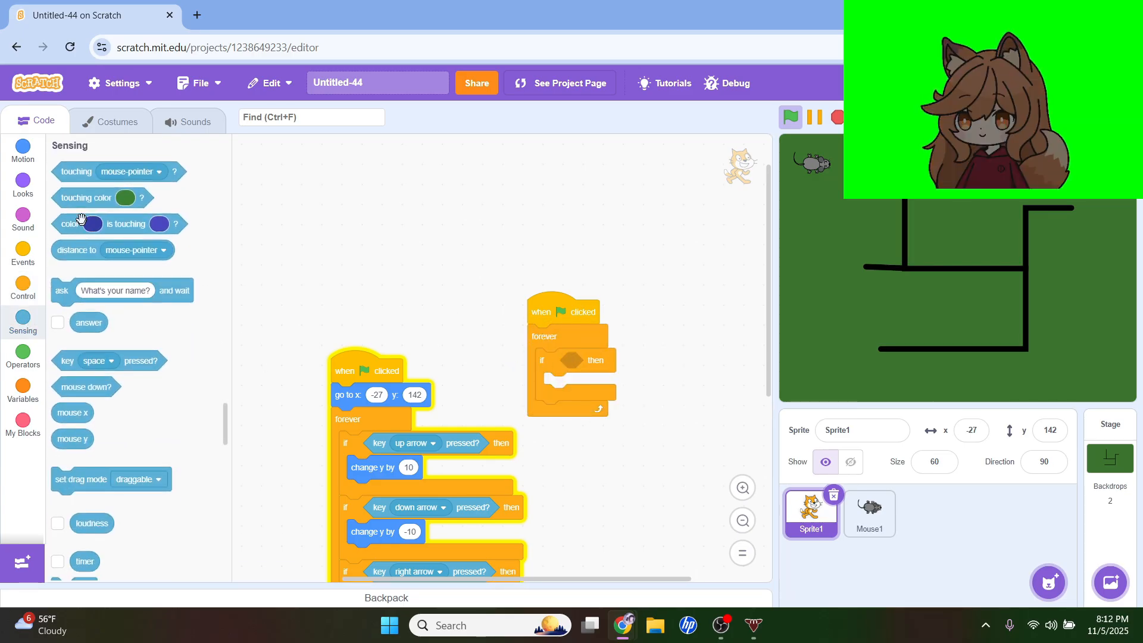
drag(75, 203, 599, 349)
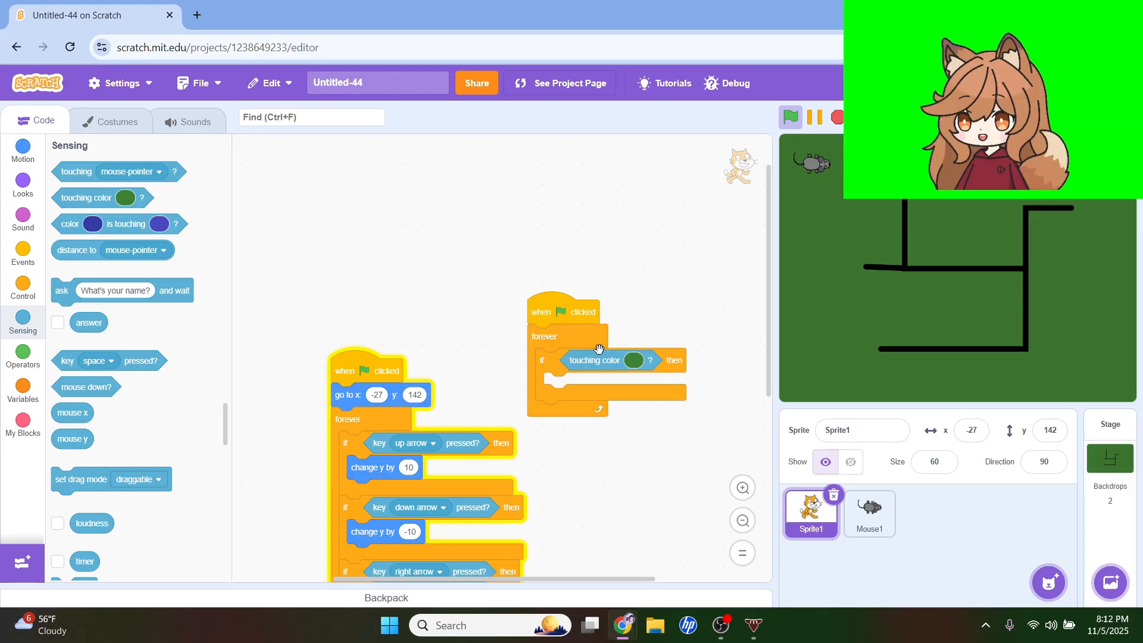
Set the "touching color" condition to black by sampling the maze wall on the stage
click(635, 361)
click(637, 544)
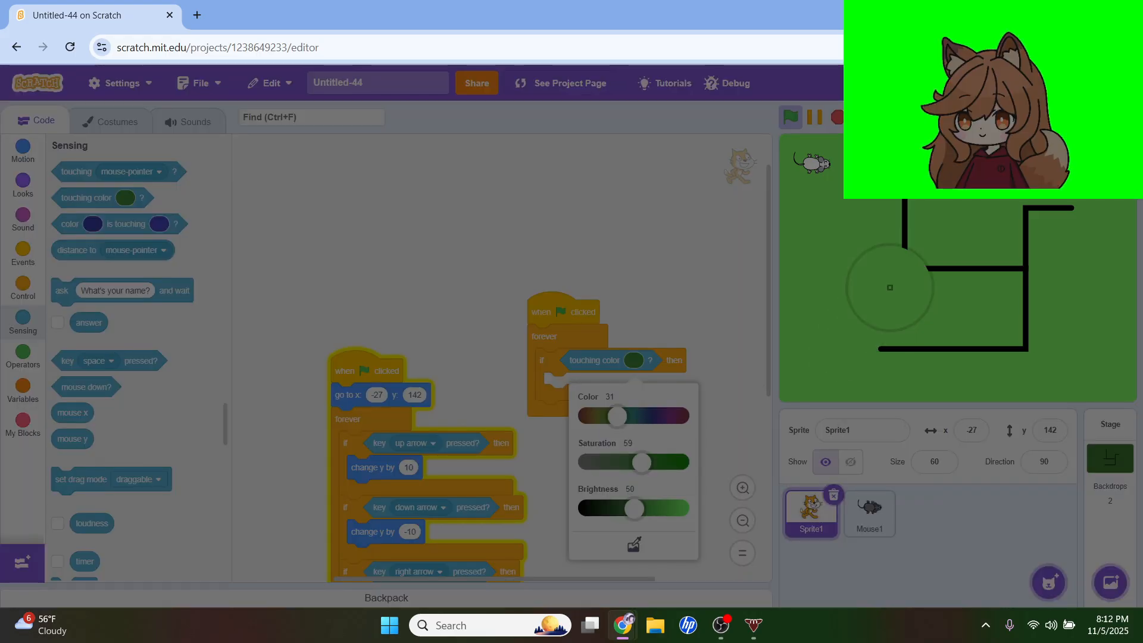
click(898, 274)
click(317, 300)
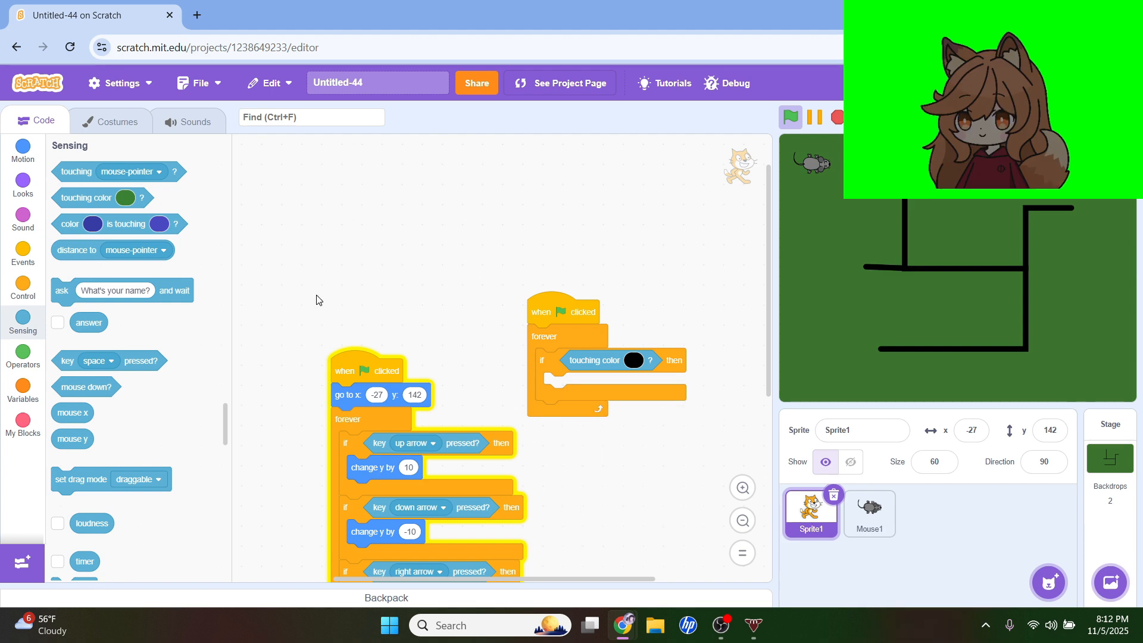
Place "go to x: -27 y: 142" inside the "touching color" condition
scroll(109, 348, up, 5)
click(24, 154)
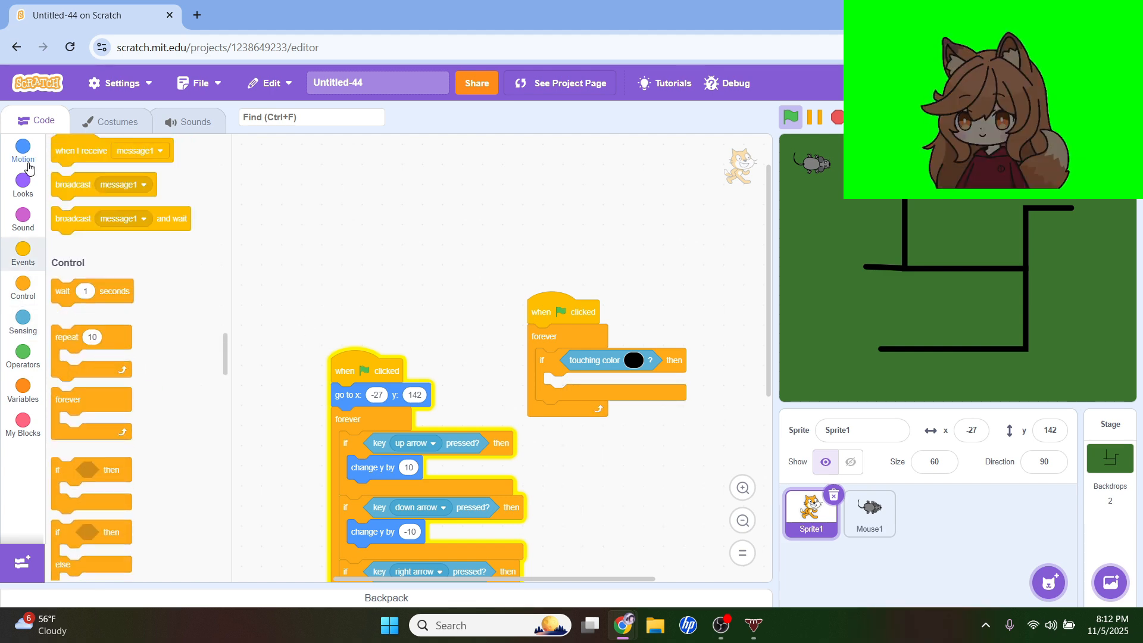
scroll(89, 268, down, 2)
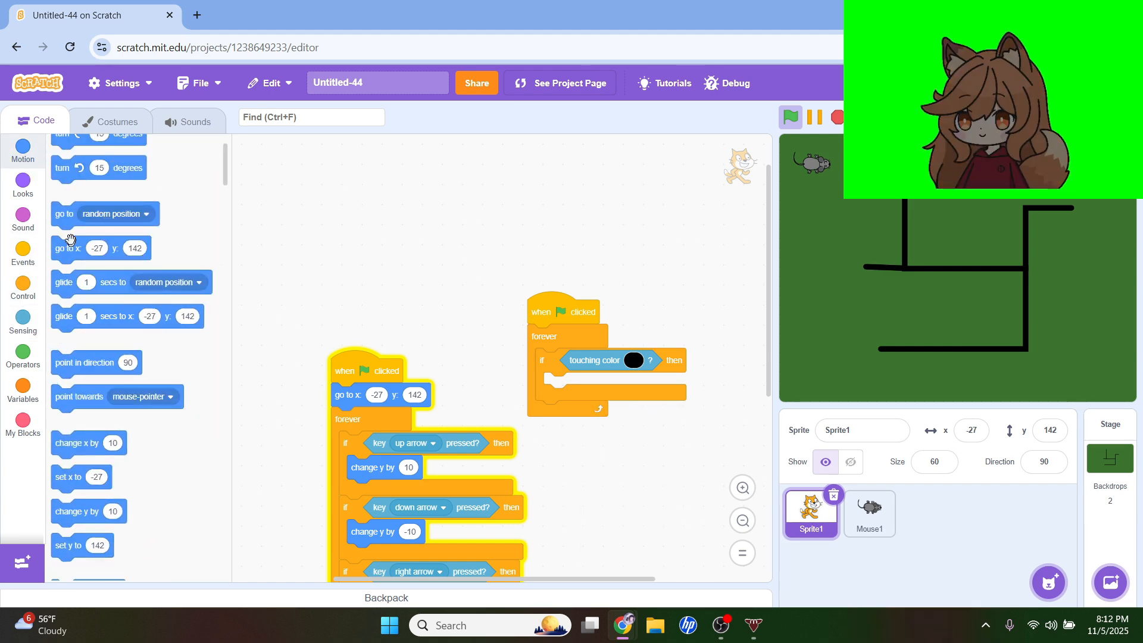
drag(70, 239, 562, 376)
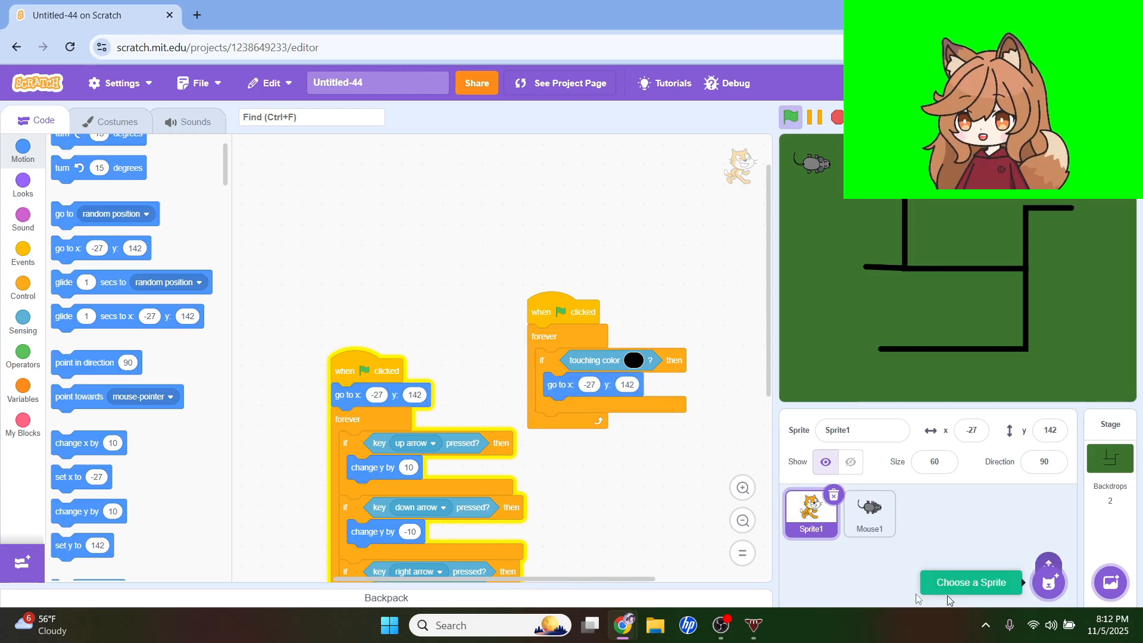
Create a variable named LIVES for all sprites and reposition its readout along the upper edge of the stage
scroll(635, 525, down, 3)
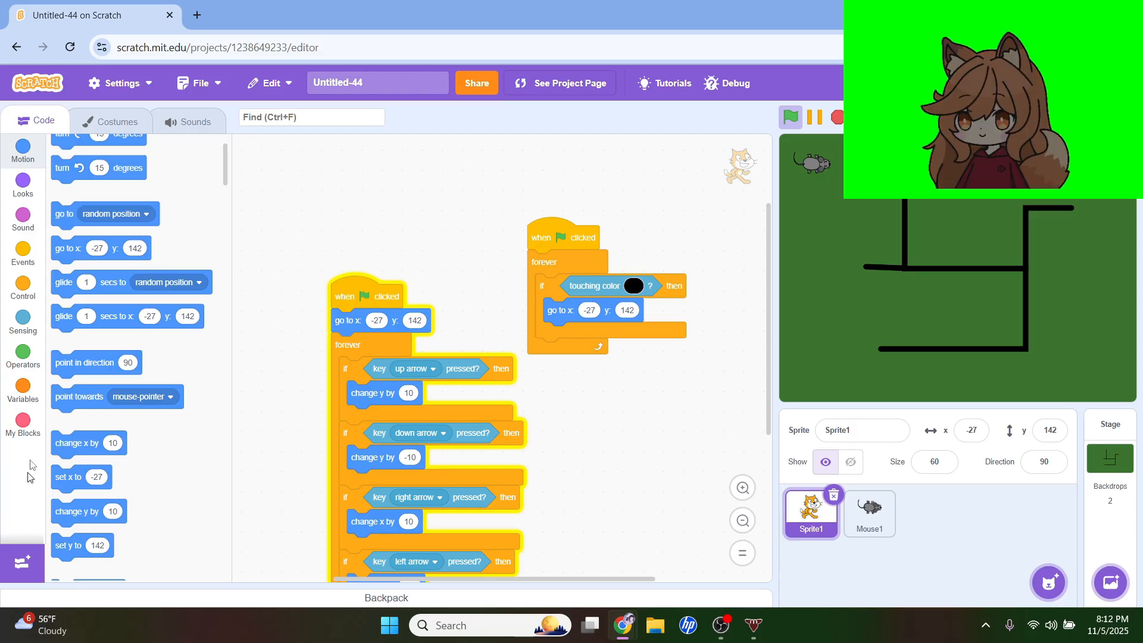
click(23, 400)
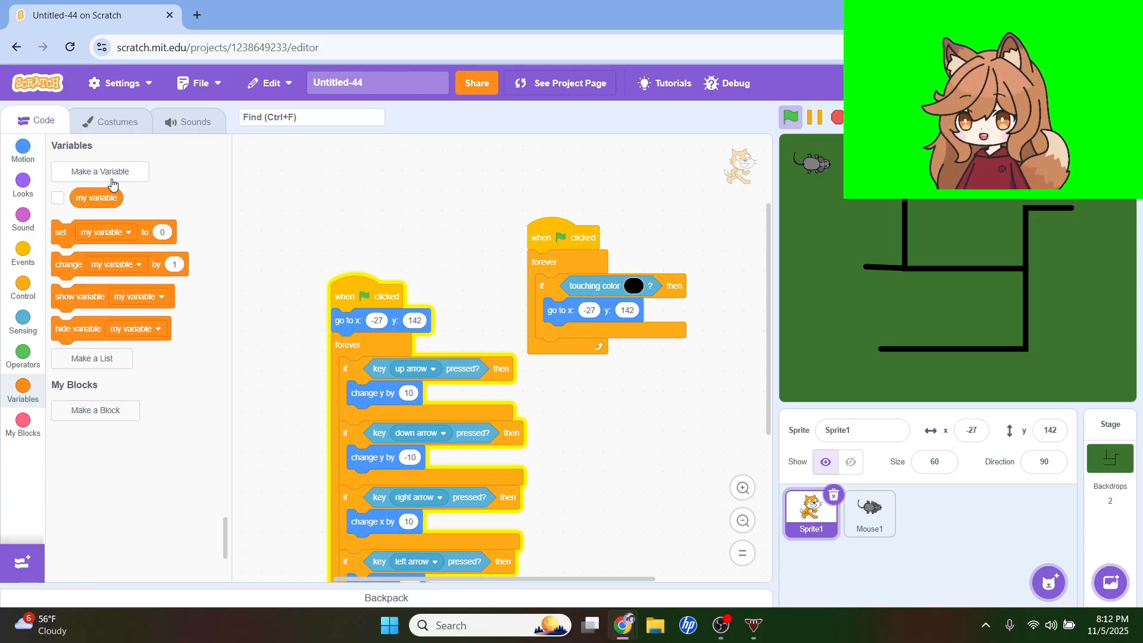
click(115, 173)
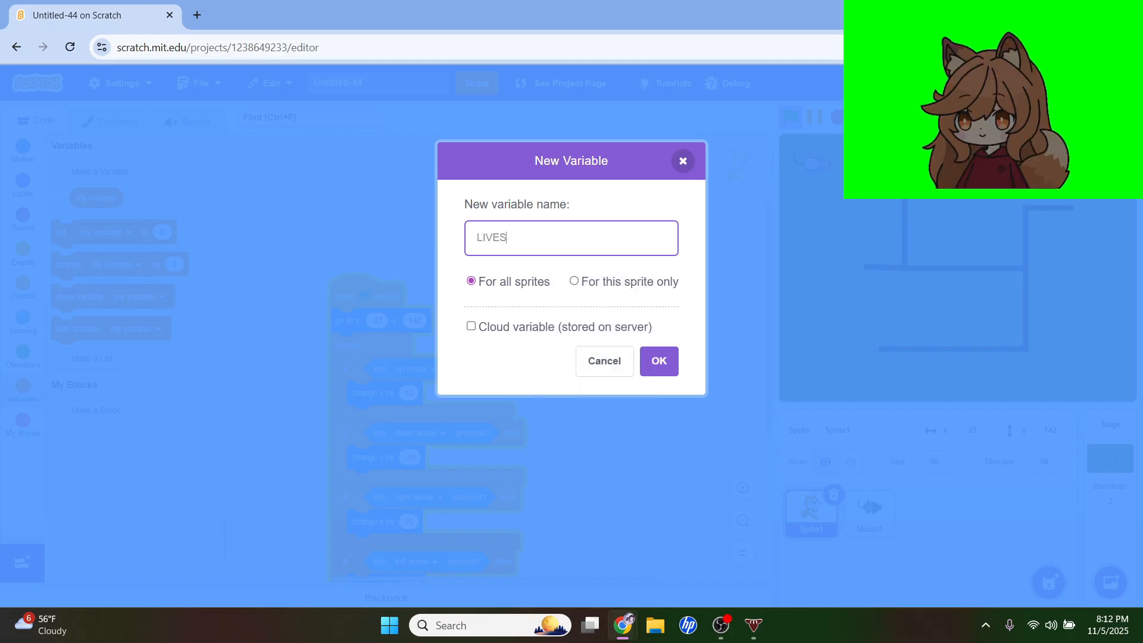
click(666, 361)
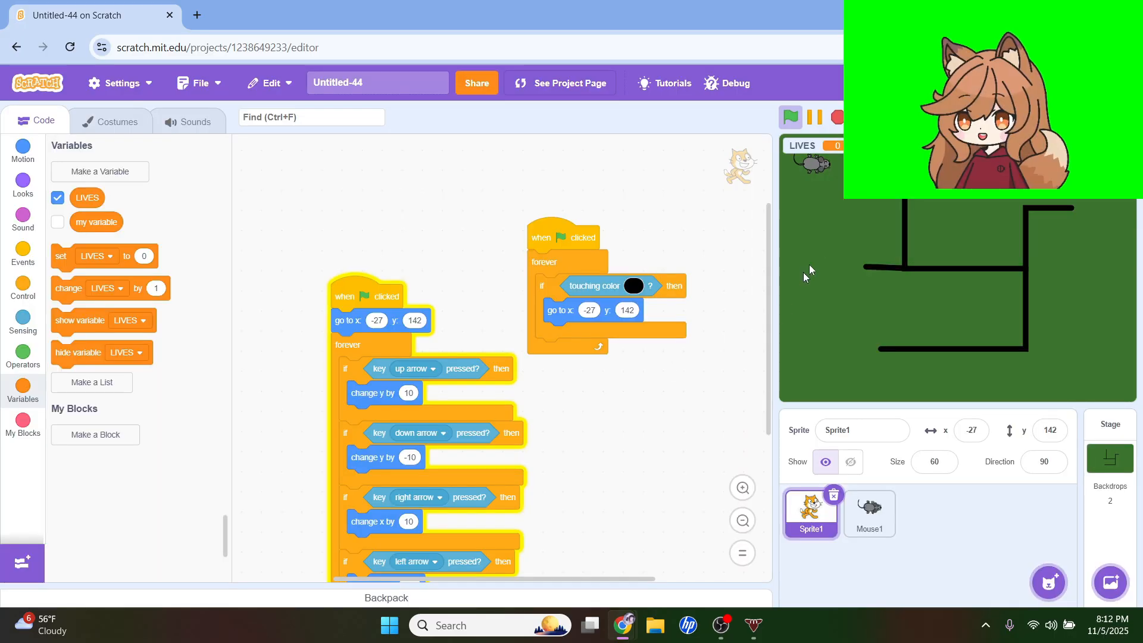
drag(802, 149, 869, 149)
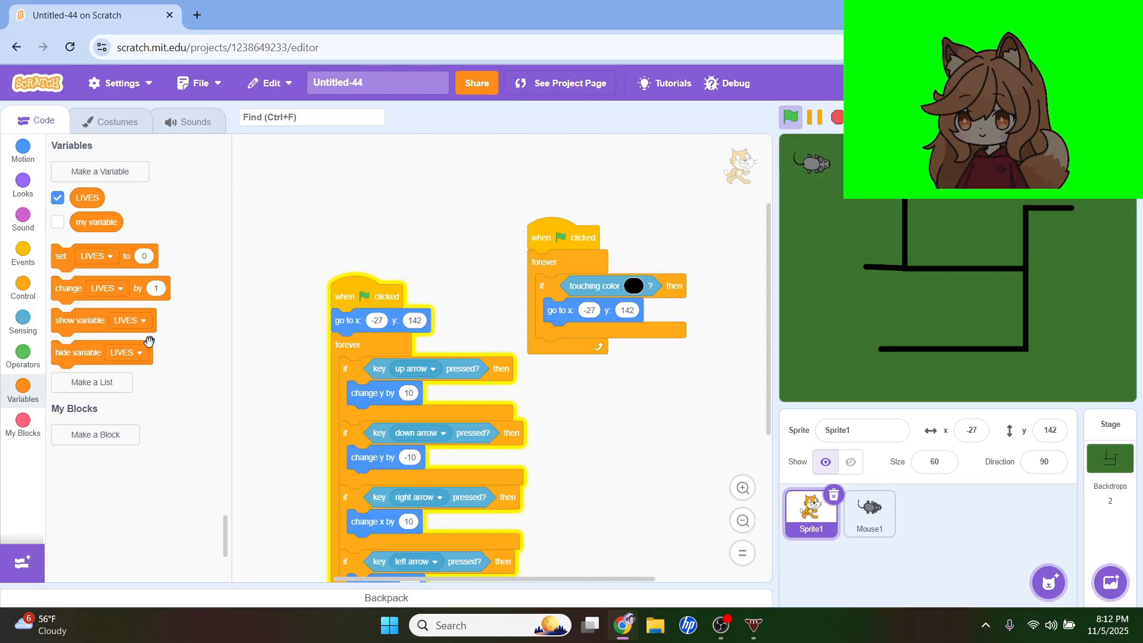
Insert "set LIVES to 3" before the movement script's forever loop and "change LIVES by -1" inside the touching-black condition
scroll(149, 341, up, 5)
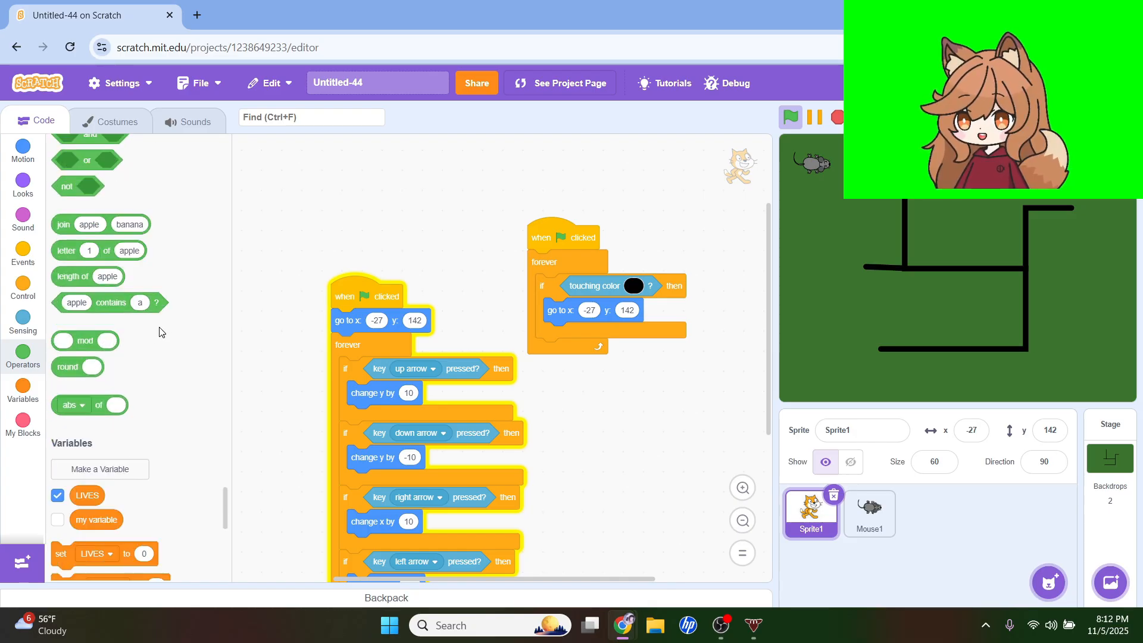
scroll(160, 332, down, 4)
drag(72, 350, 381, 354)
click(383, 345)
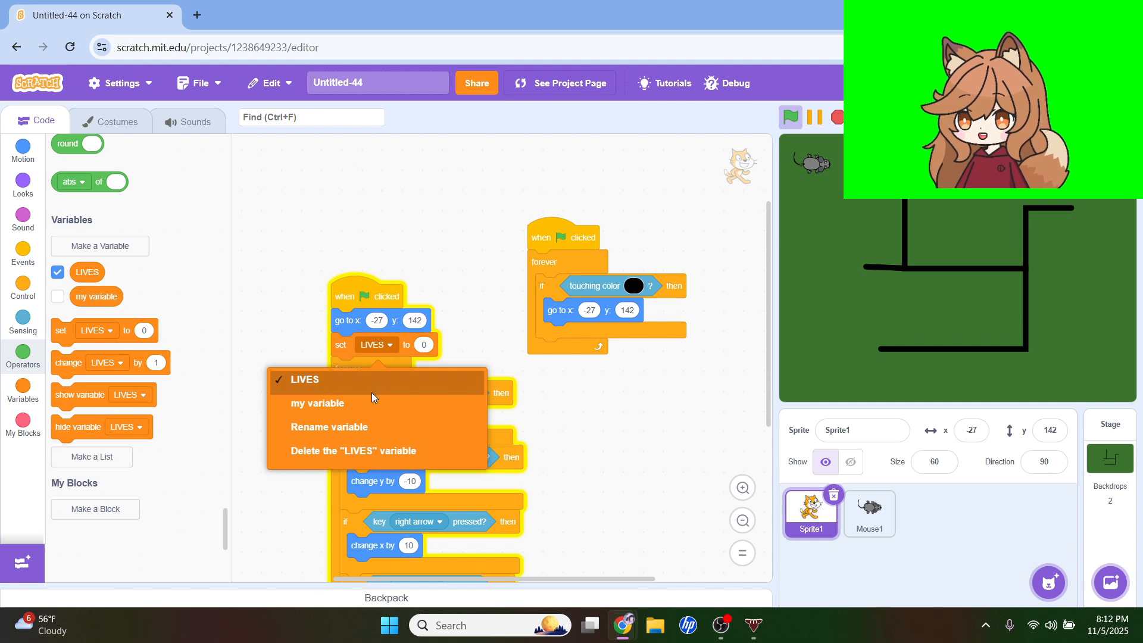
click(414, 346)
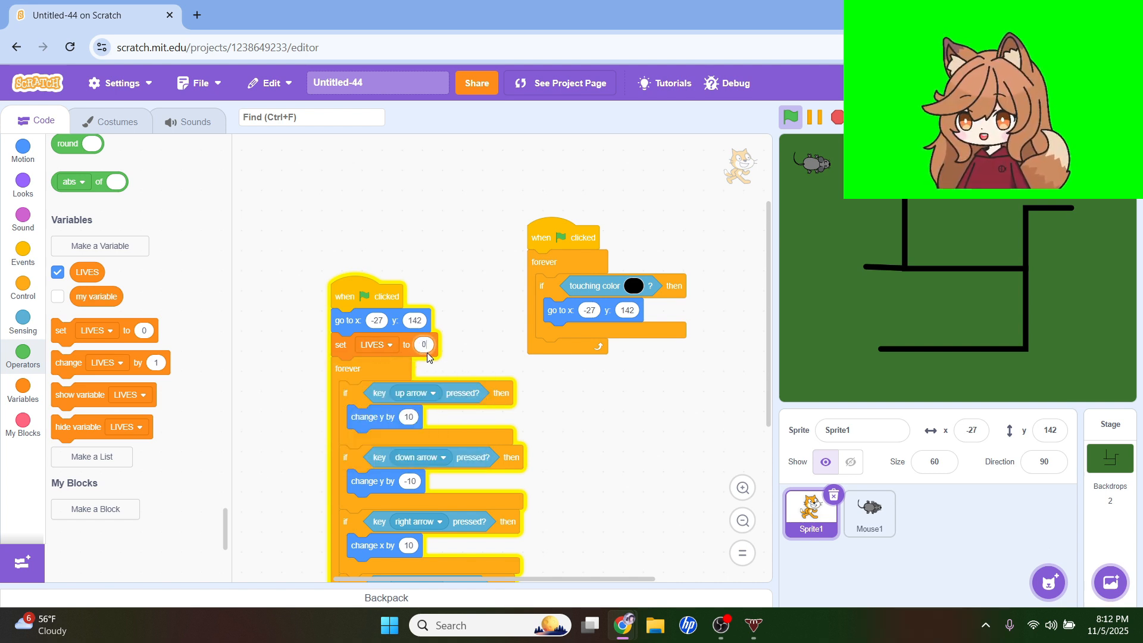
key(BackSpace)
text(3)
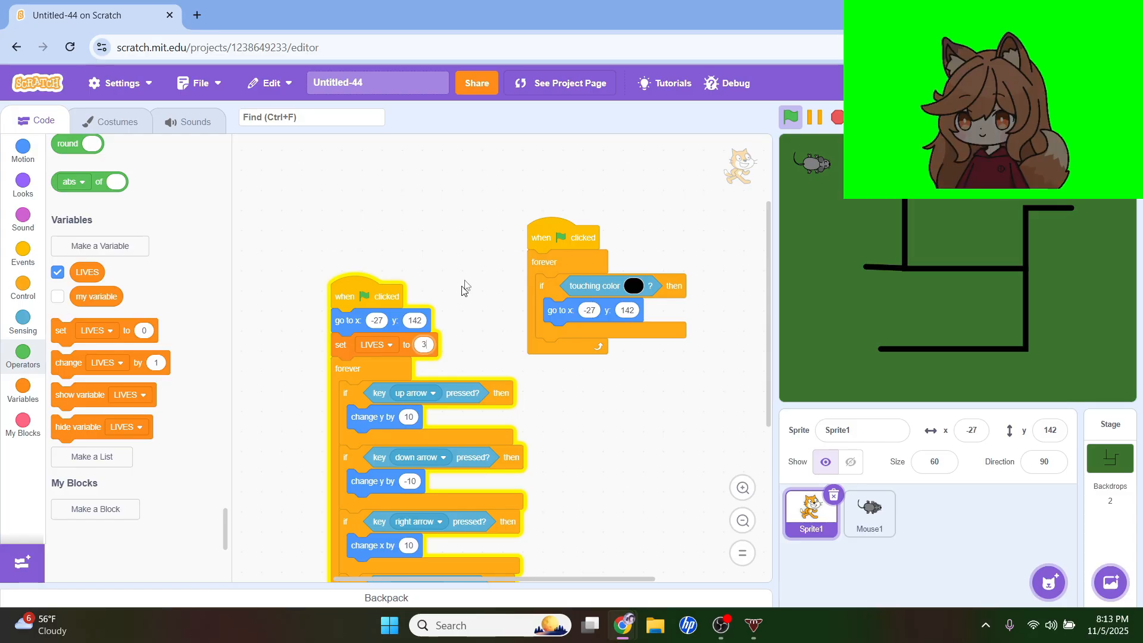
click(459, 226)
drag(75, 366, 568, 336)
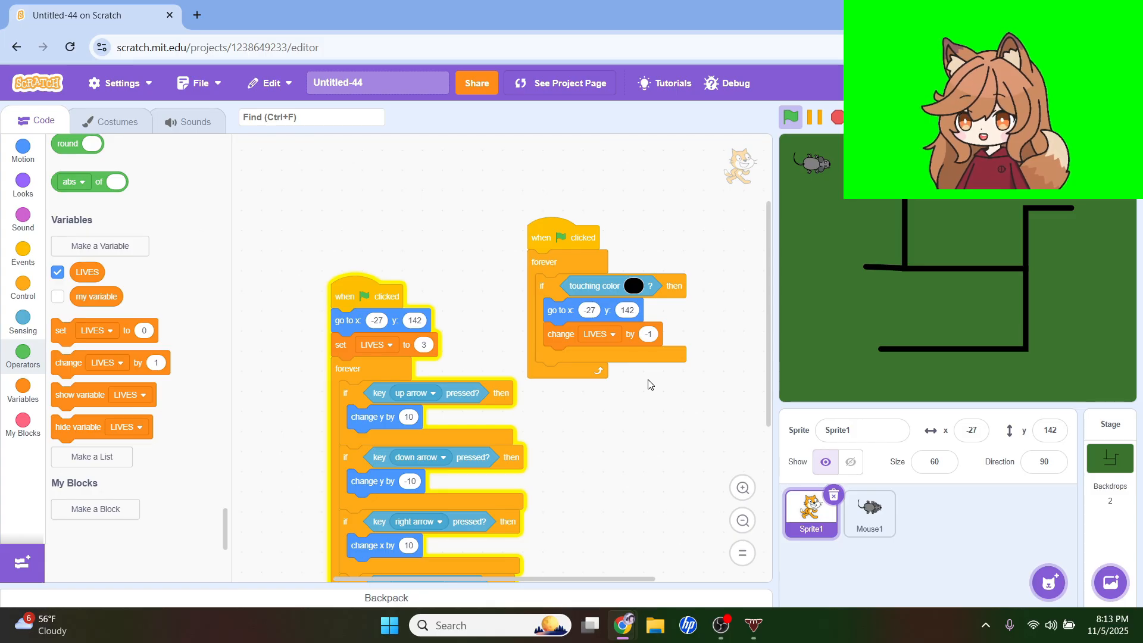
Run the project, test moving the cat down into a black wall, and pause it
click(789, 123)
key(Down)
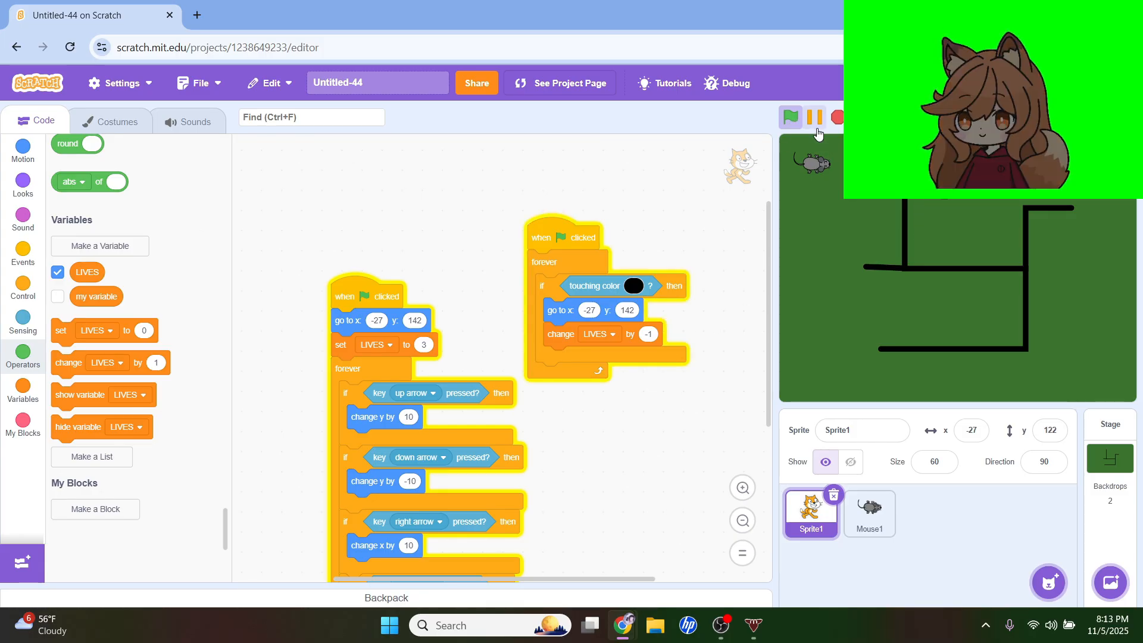
key(Down)
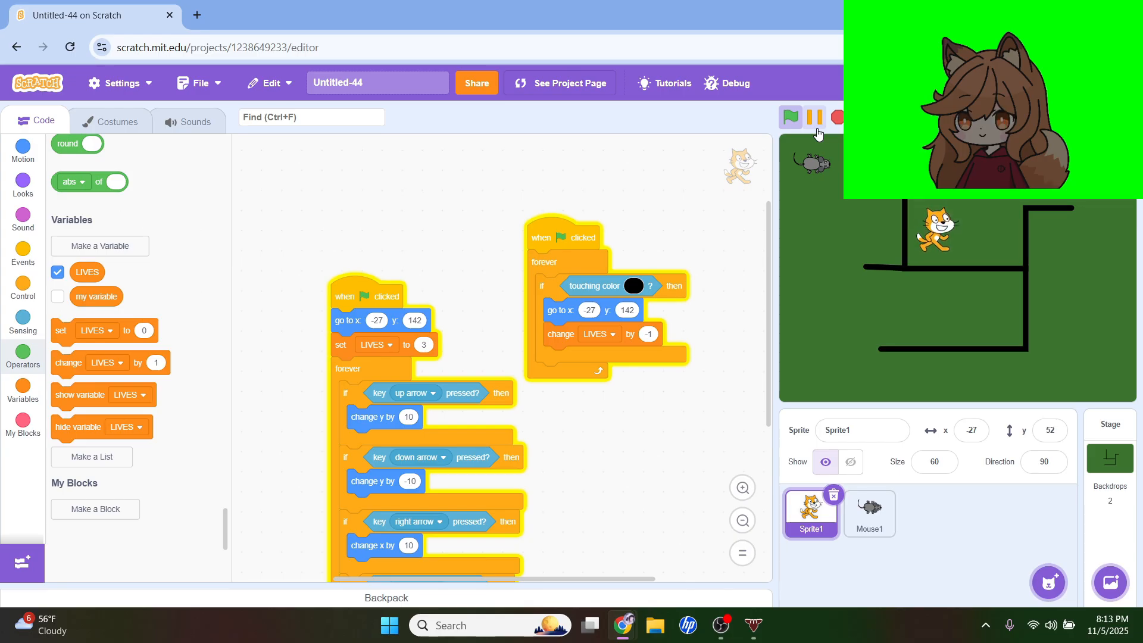
key(Down)
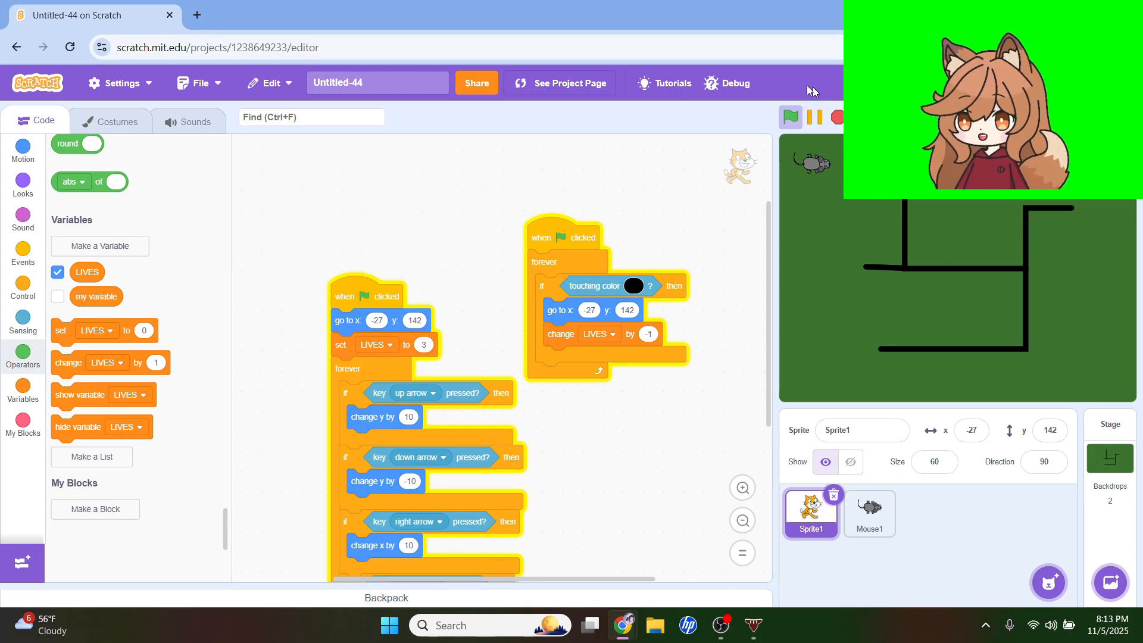
click(815, 117)
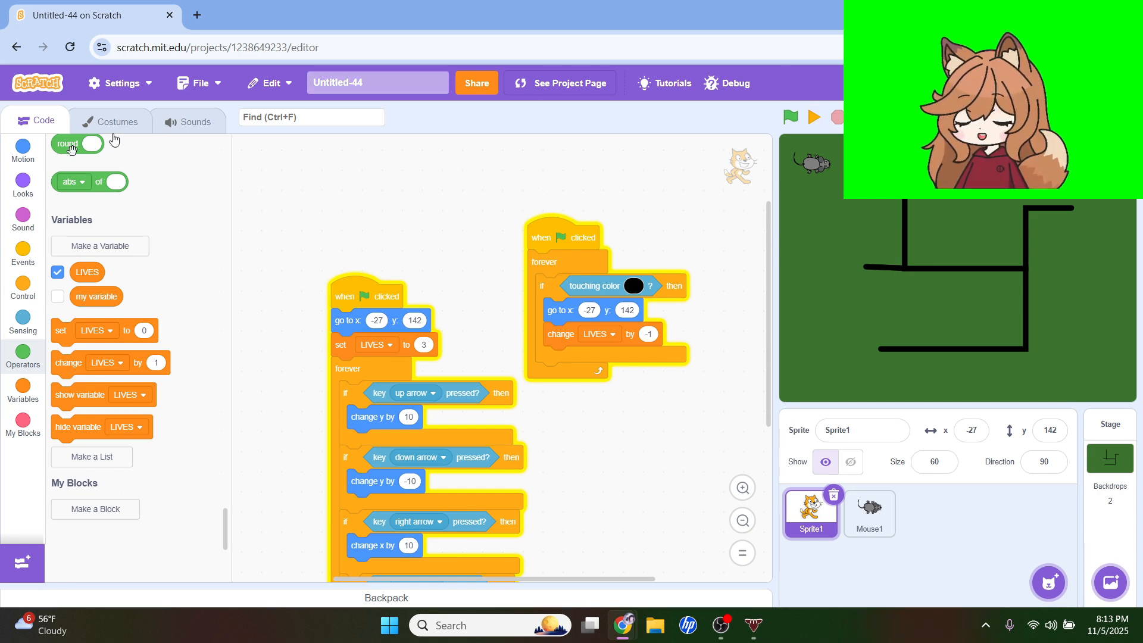
Add a second if block below the touching-black condition in the forever loop, with the condition "LIVES = 0"
scroll(107, 352, up, 5)
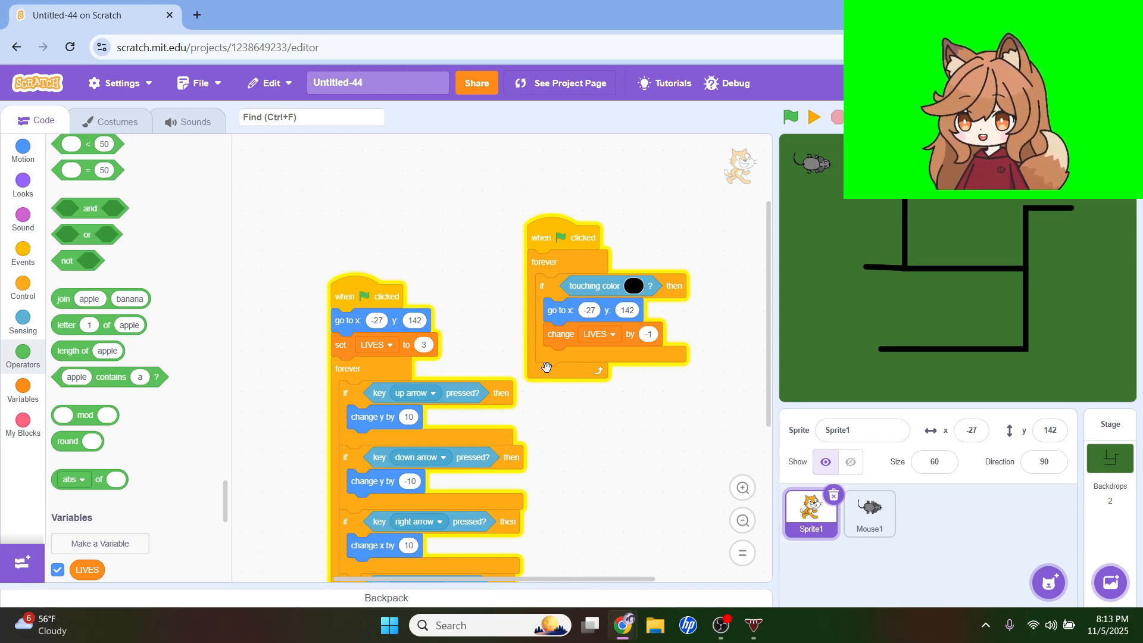
scroll(119, 280, up, 5)
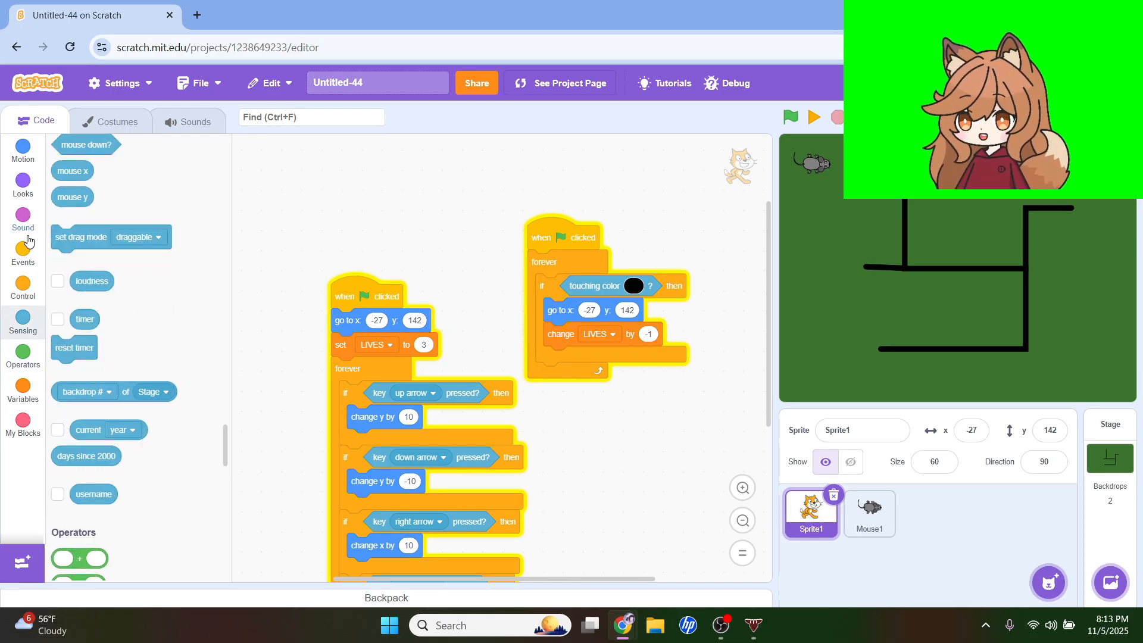
click(22, 284)
drag(66, 348, 573, 399)
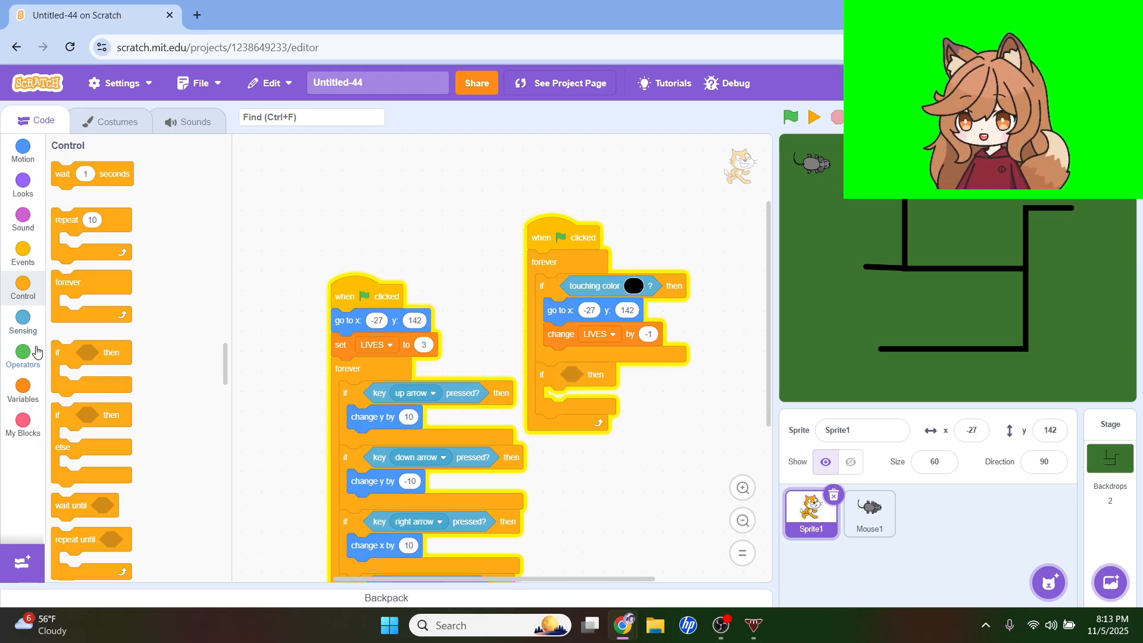
click(23, 352)
drag(94, 379, 600, 378)
click(612, 373)
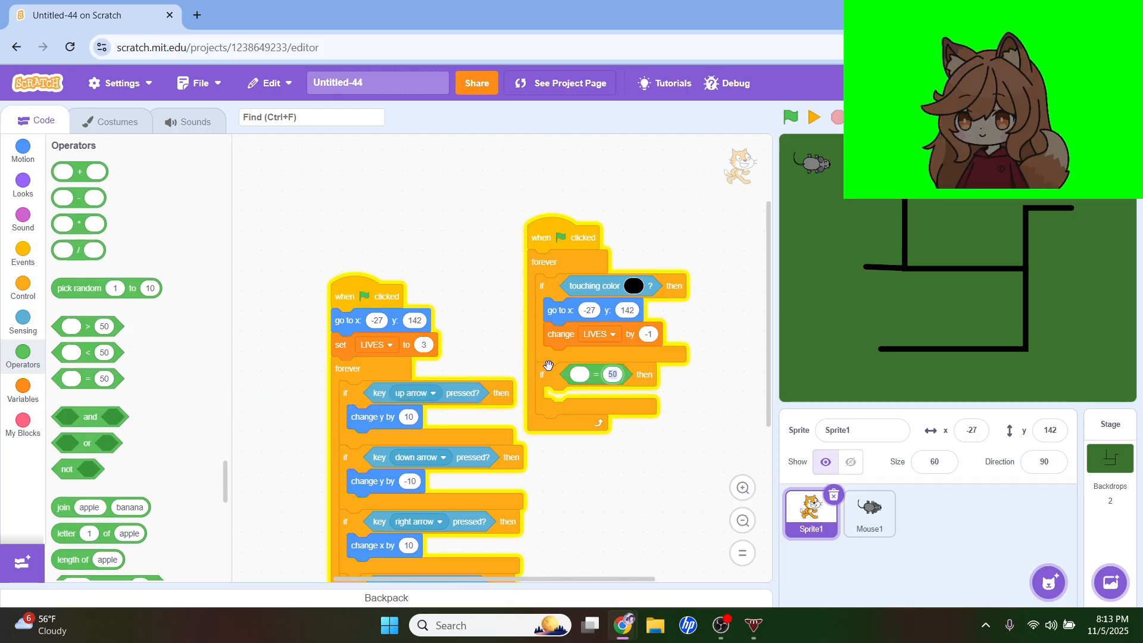
click(23, 390)
drag(81, 204, 567, 375)
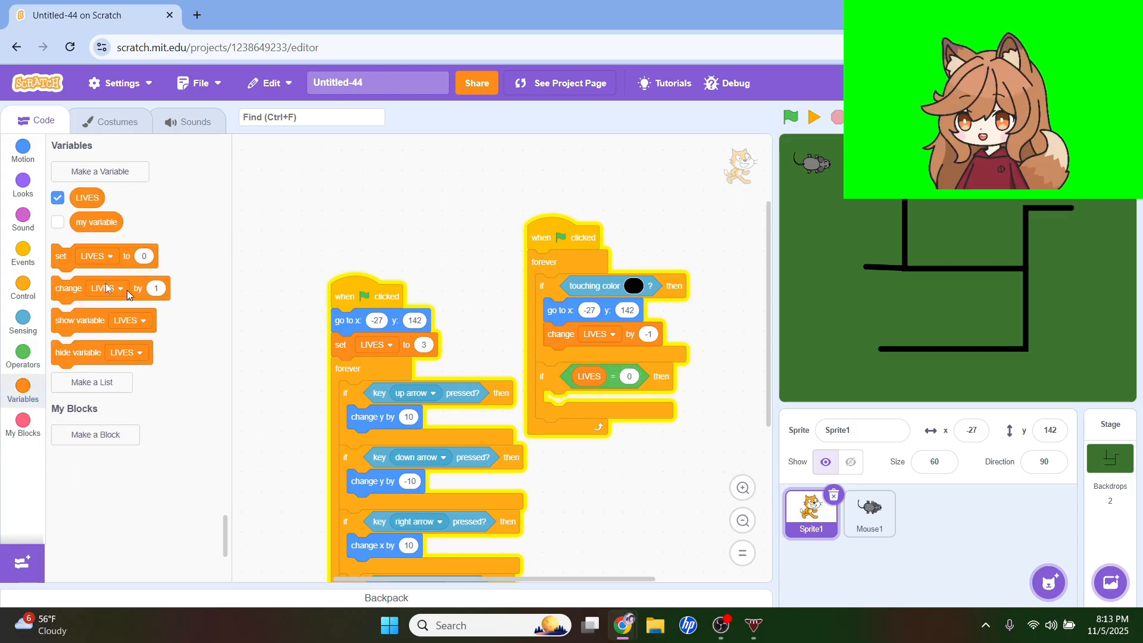
Place a "stop all" block inside the "LIVES = 0" condition
click(21, 150)
click(32, 288)
scroll(76, 322, down, 5)
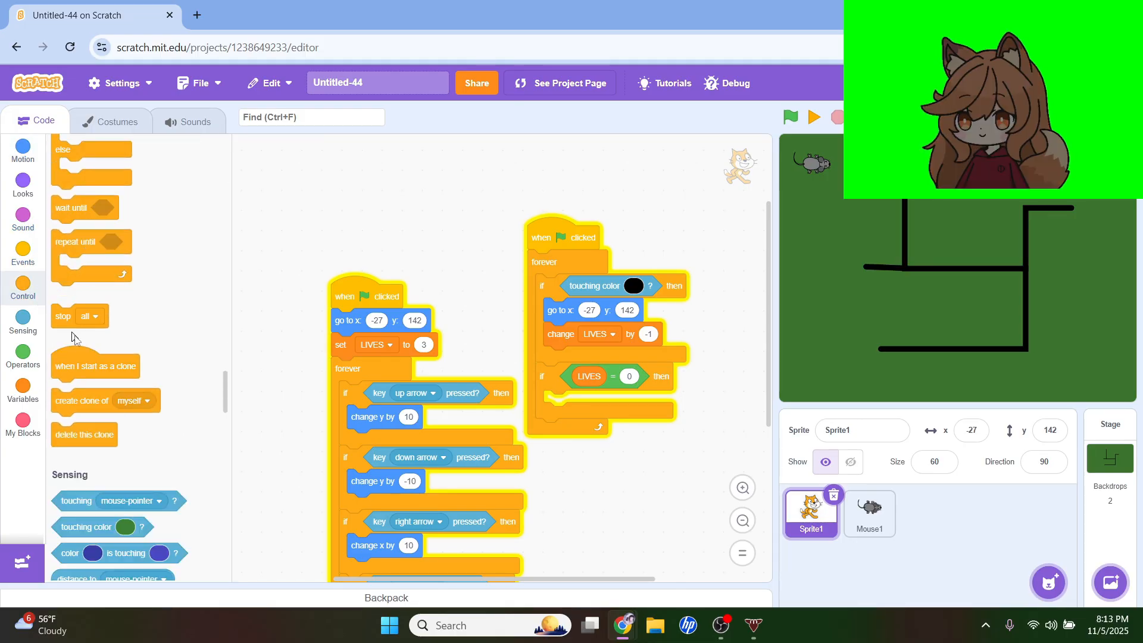
scroll(74, 309, up, 1)
drag(63, 172, 580, 405)
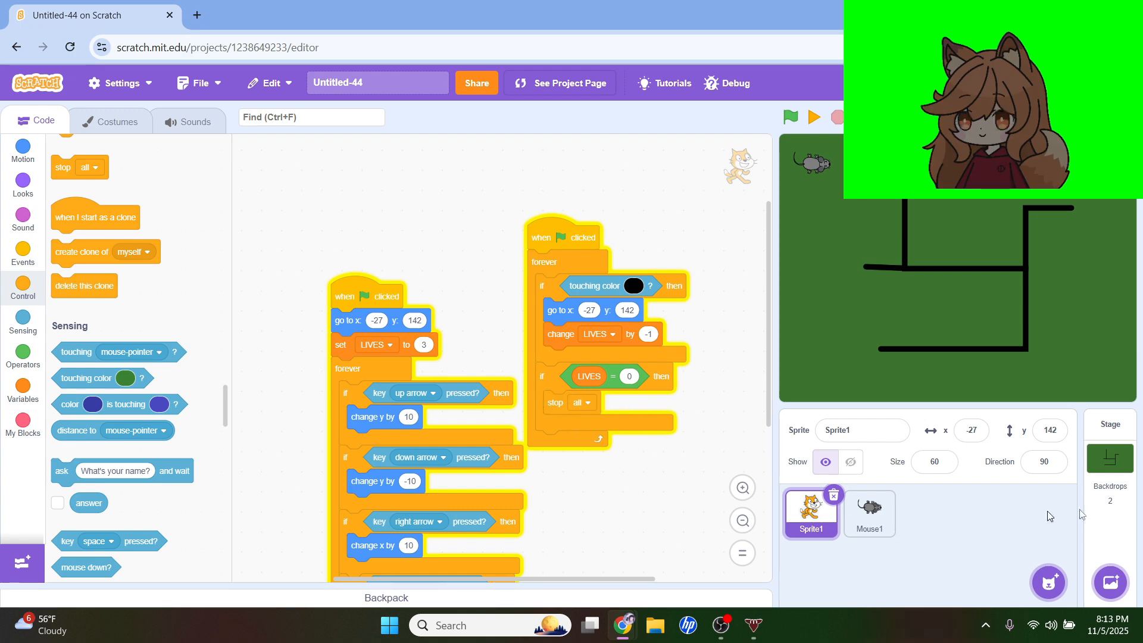
Open the Stage's backdrops and create a new blank painted backdrop
click(1092, 470)
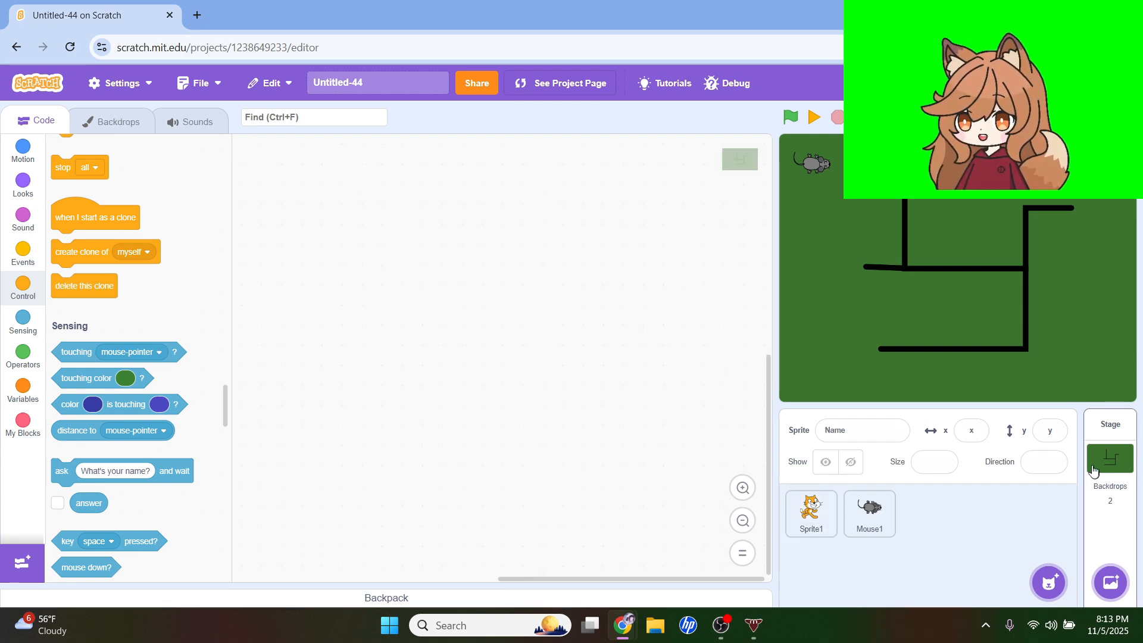
click(108, 121)
mouse_move(56, 555)
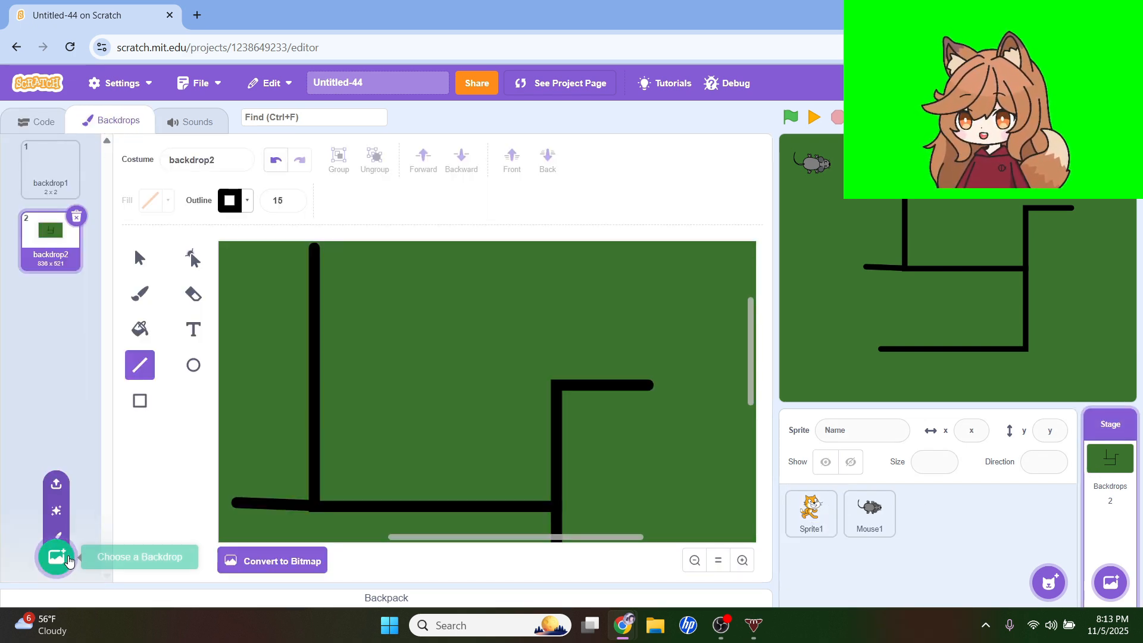
click(60, 504)
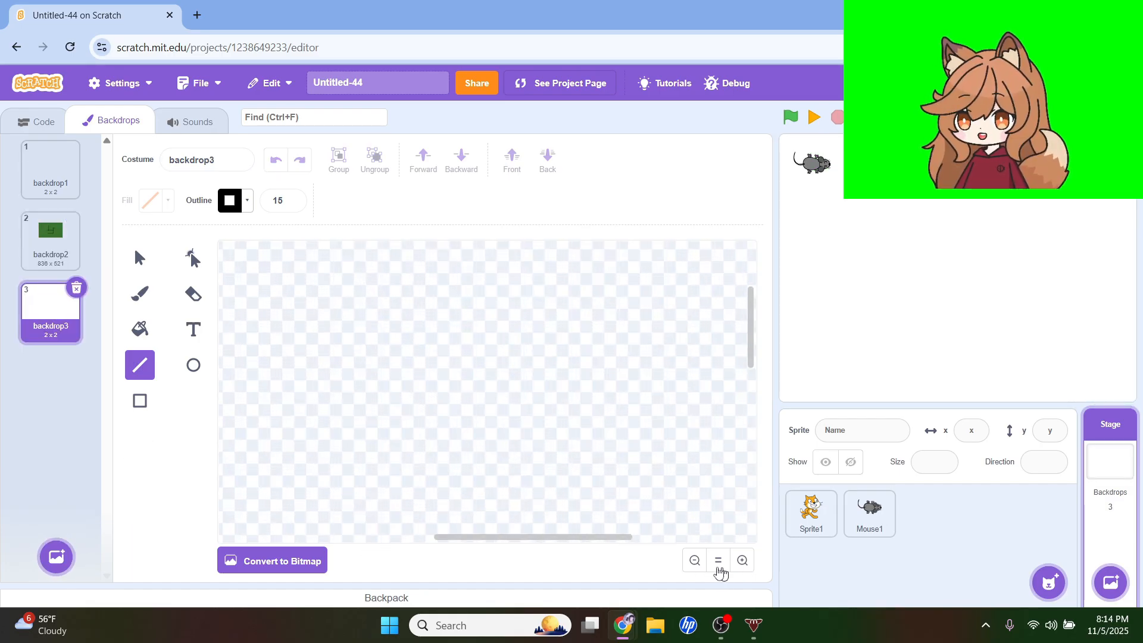
Activate the Fill tool for the blank backdrop and set its fill to light cyan with color 50 and brightness 100
click(697, 561)
click(697, 561)
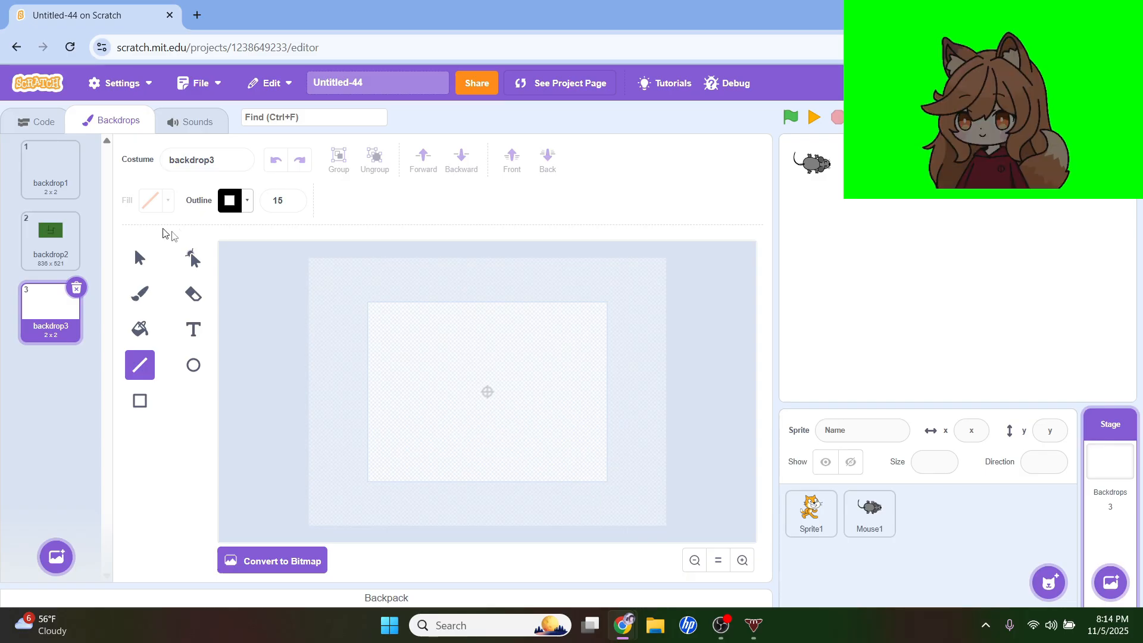
click(140, 329)
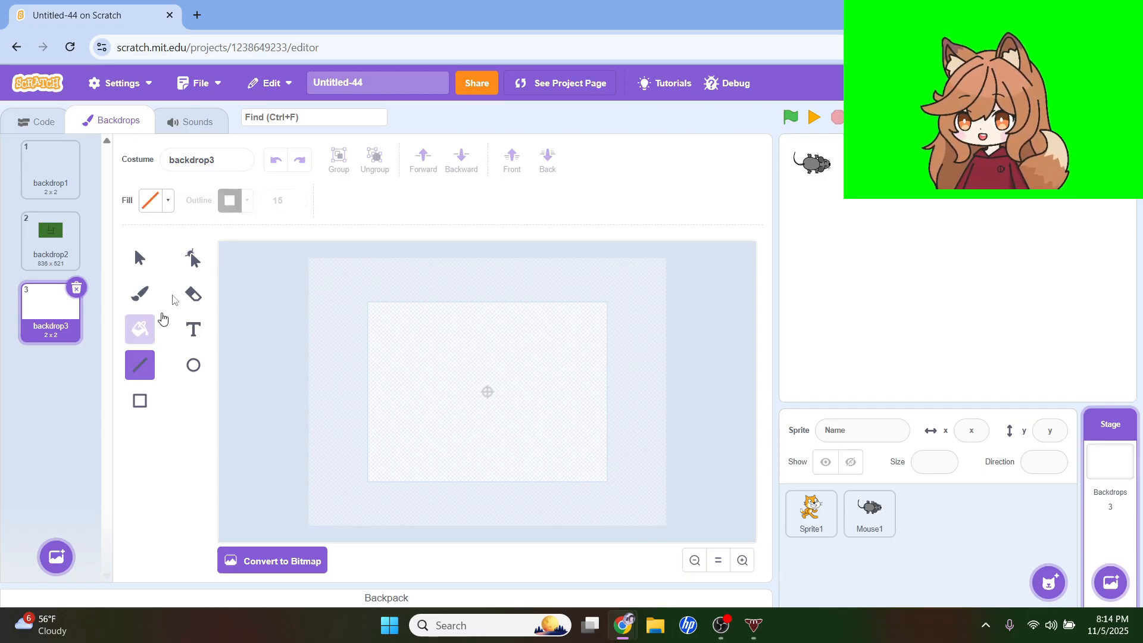
click(152, 200)
drag(188, 317, 152, 326)
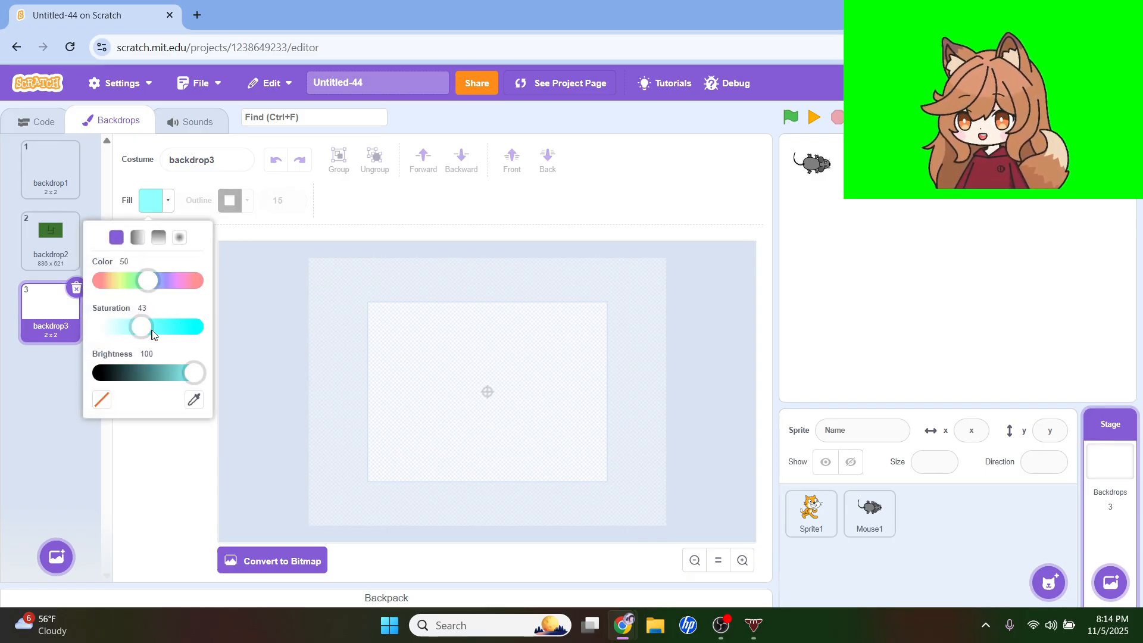
click(347, 312)
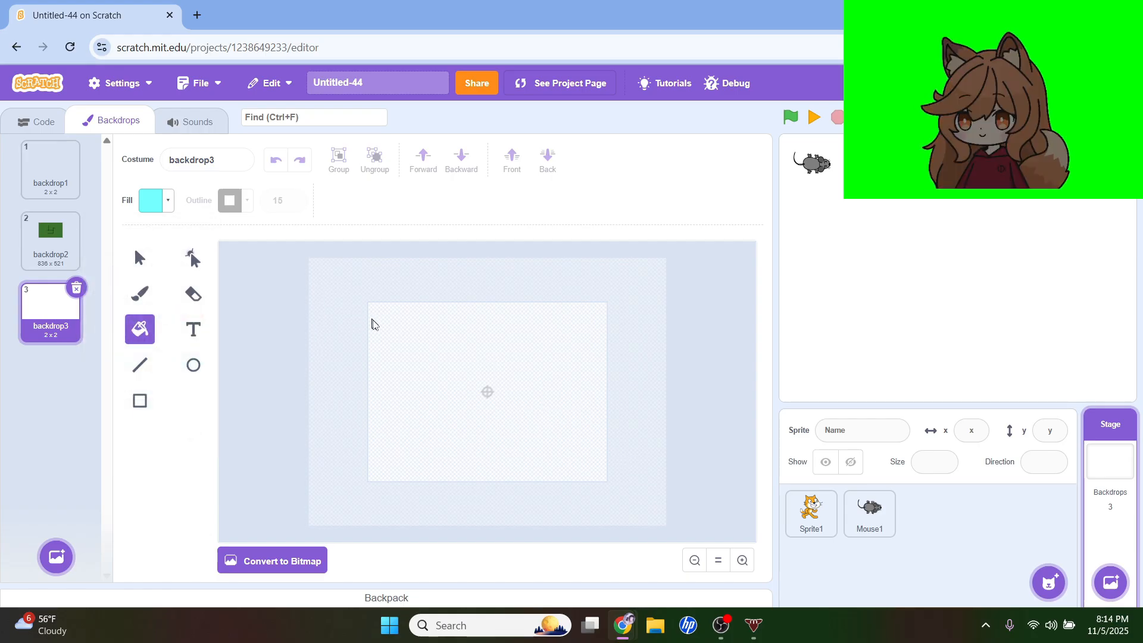
Draw a light cyan rectangle with a black outline of width 15 so that it covers the entire blank backdrop
click(140, 401)
drag(232, 310, 352, 369)
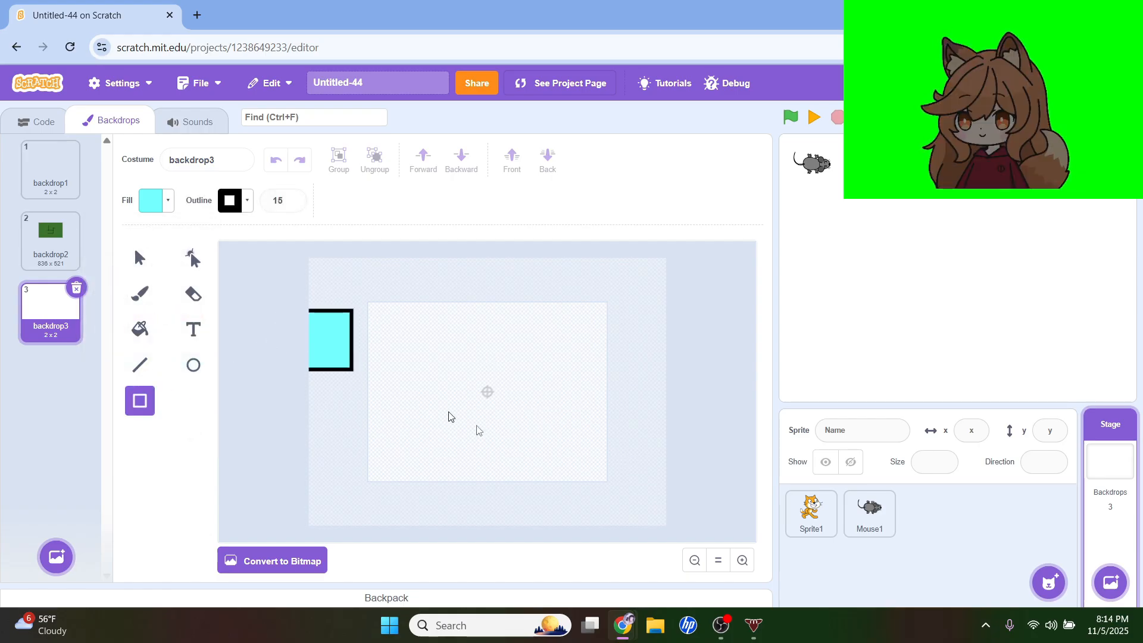
drag(477, 430, 670, 515)
drag(480, 411, 486, 403)
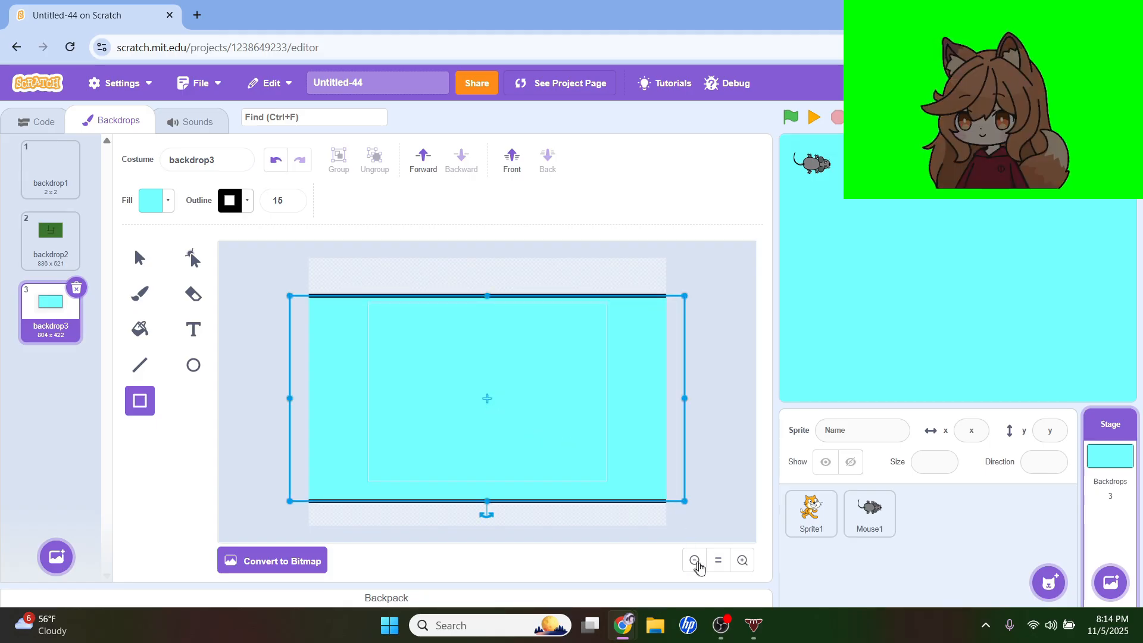
Activate the Text tool for the backdrop, with a black fill of brightness 0 and the Marker font
click(743, 560)
click(748, 558)
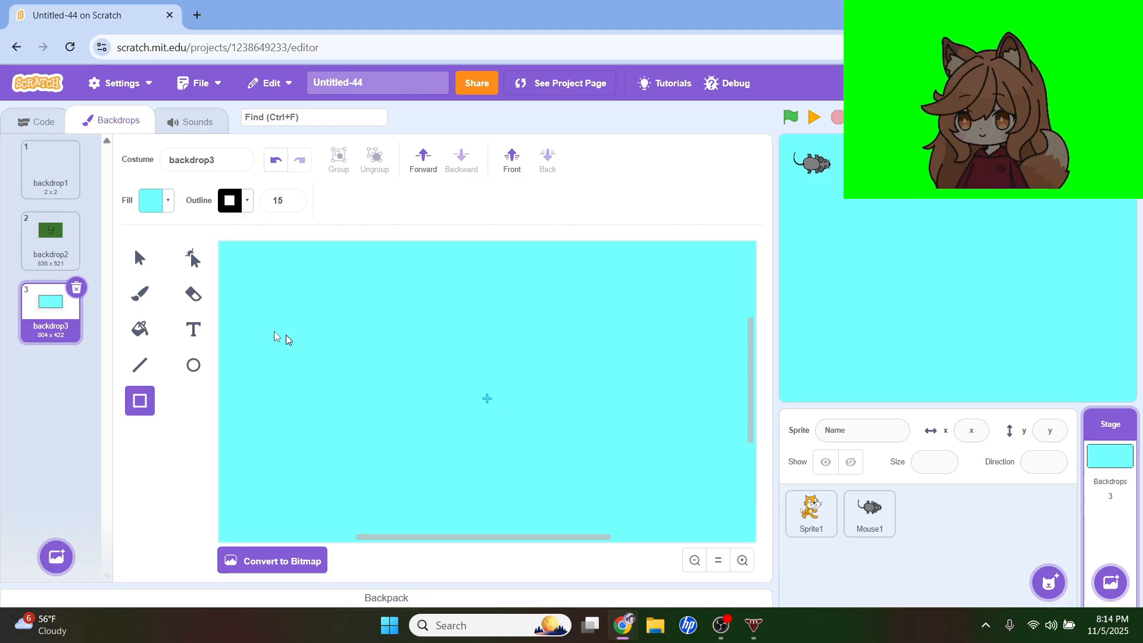
click(193, 329)
click(167, 207)
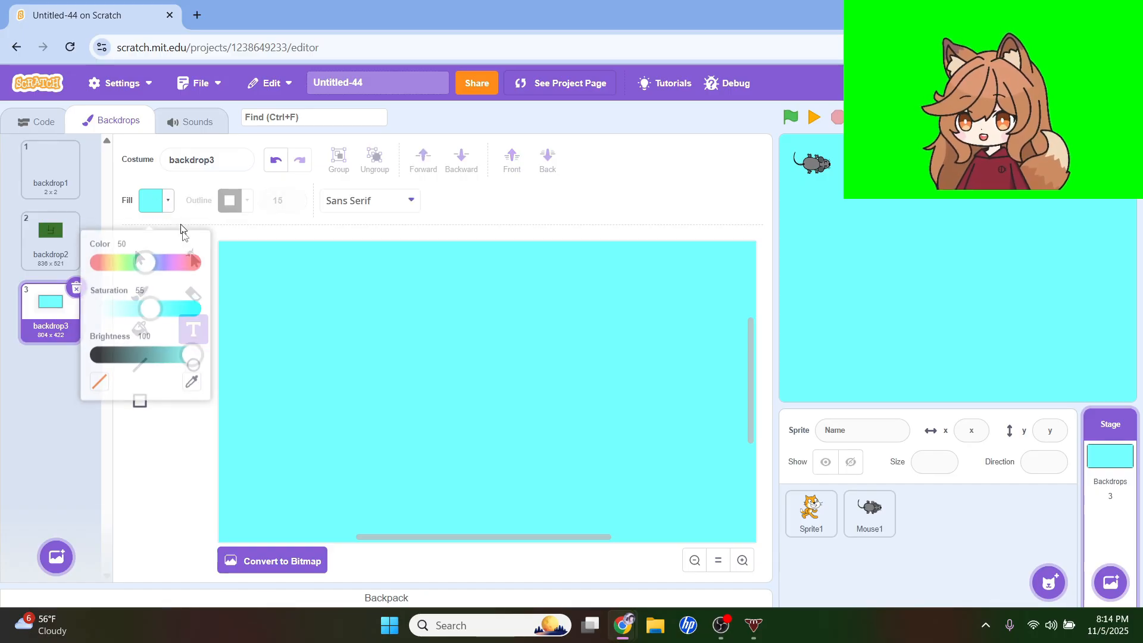
click(99, 347)
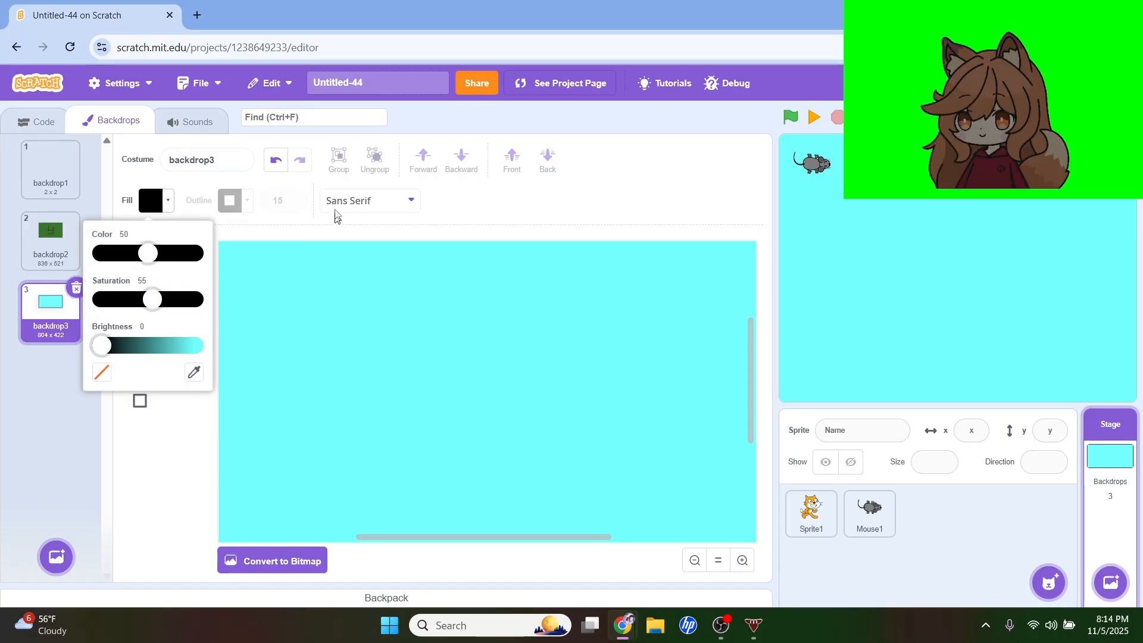
click(360, 202)
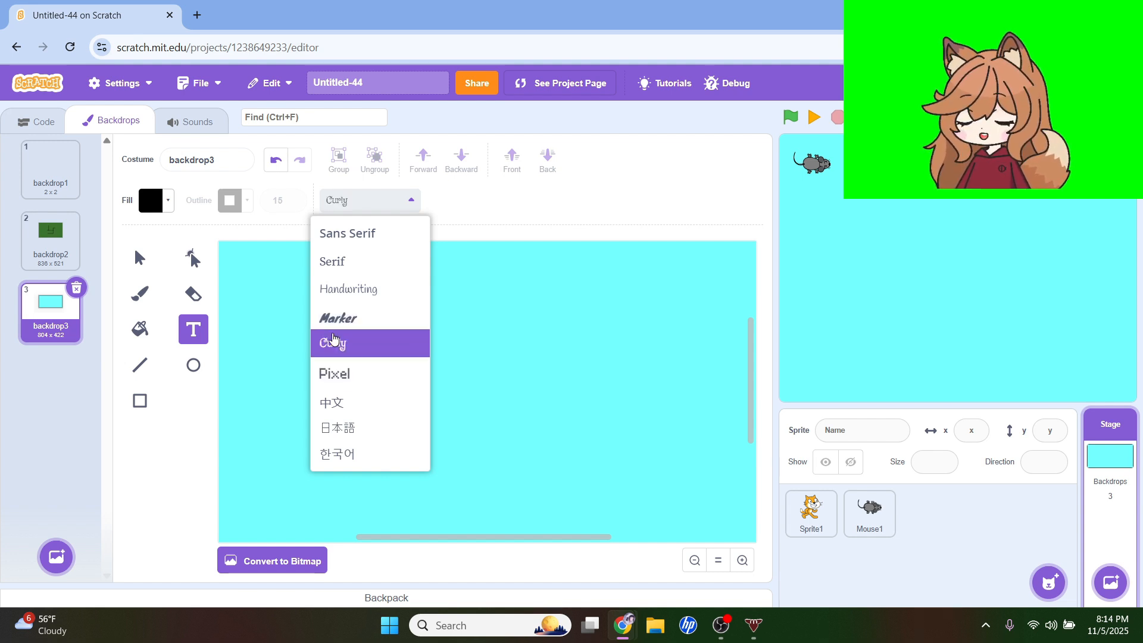
click(351, 317)
Add the text "GAME OVER! Click the green flag to restart" near the upper edge of the cyan backdrop
click(741, 560)
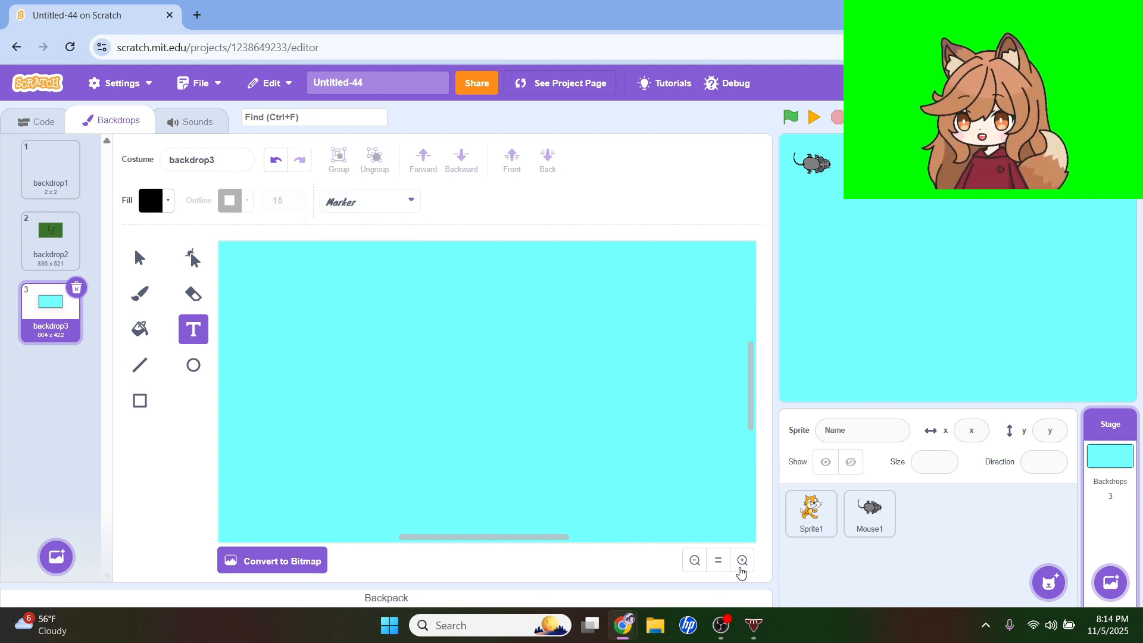
click(694, 560)
click(695, 560)
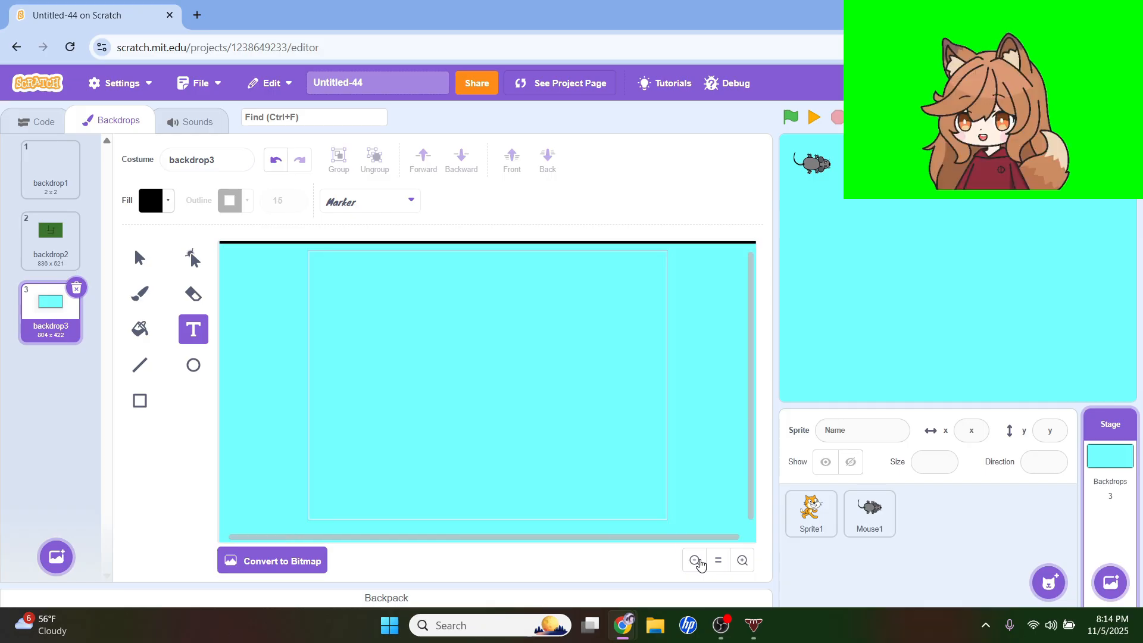
click(332, 278)
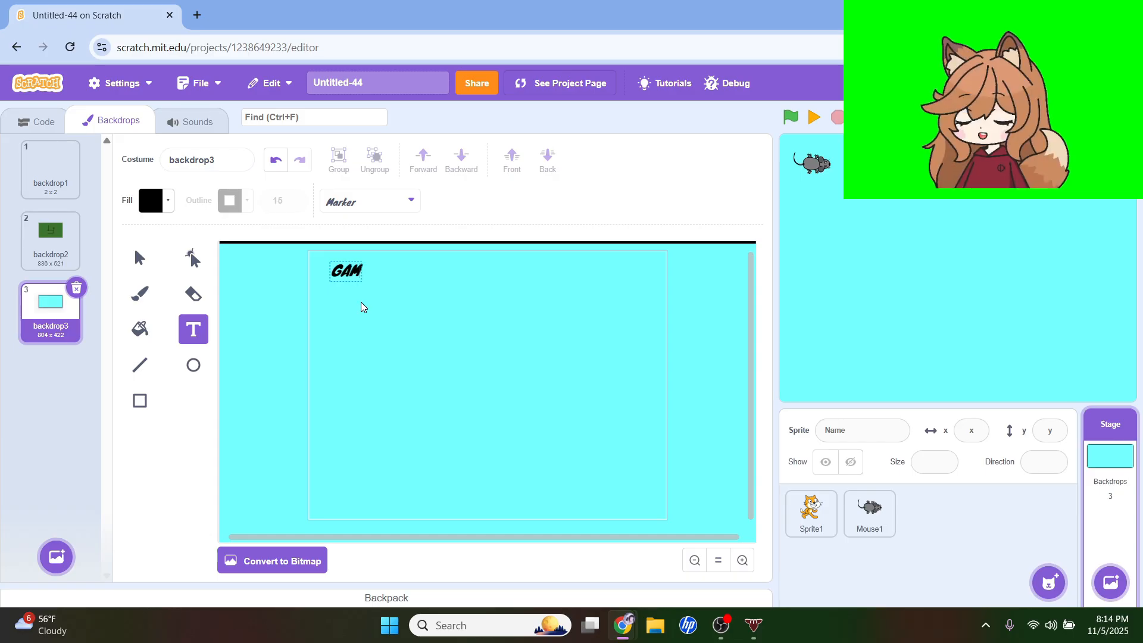
text(GAME OVER)
key(BackSpace)
text(E)
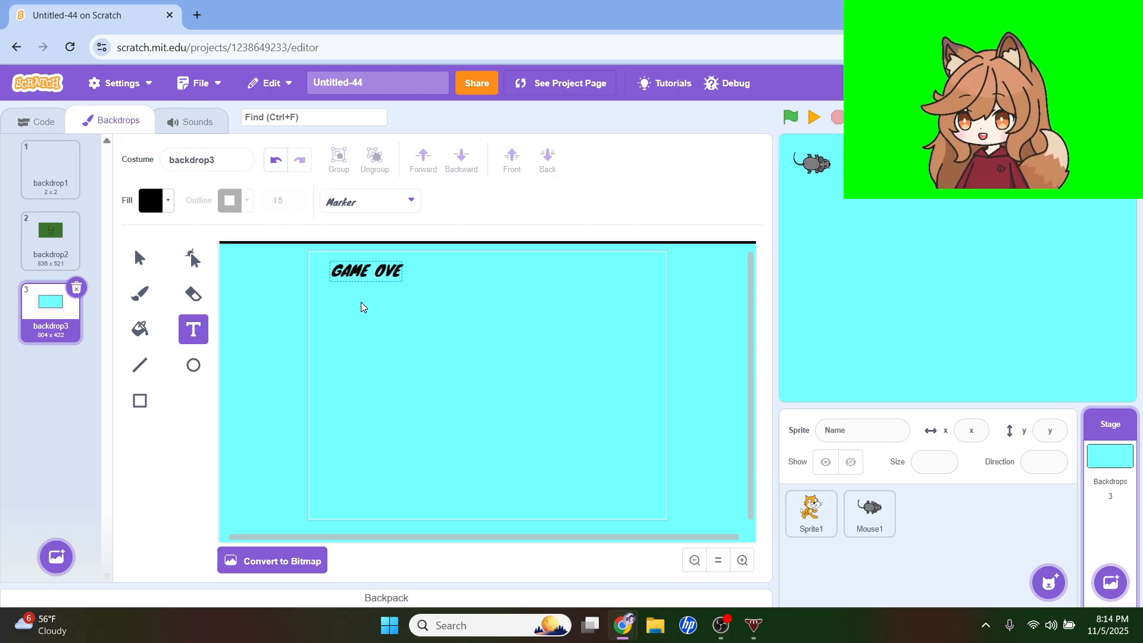
text(R!)
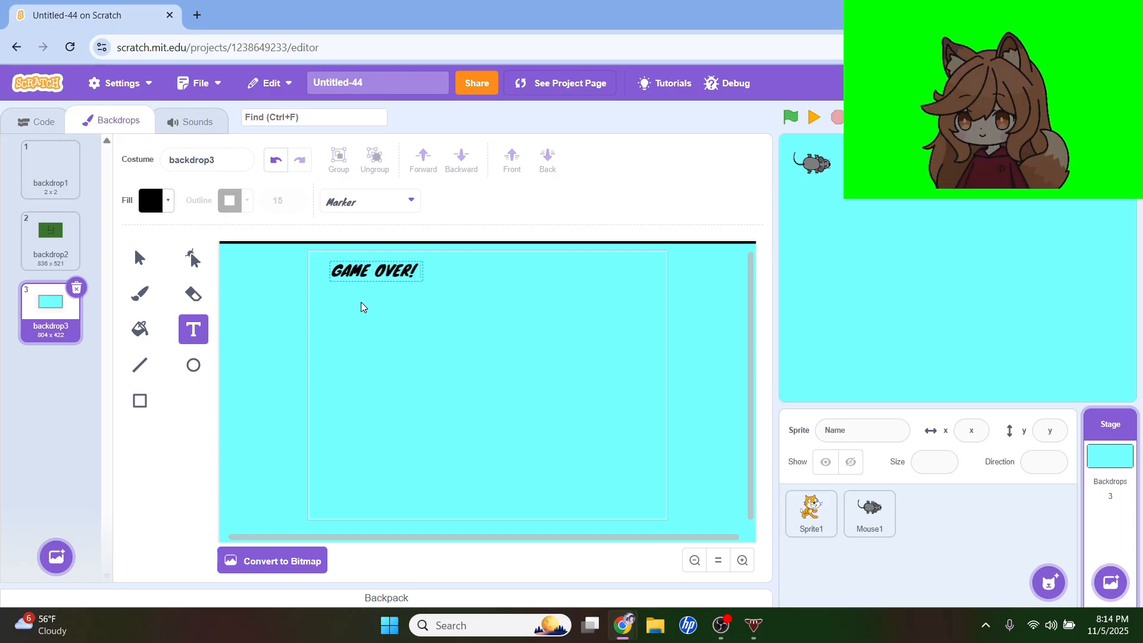
text( Click)
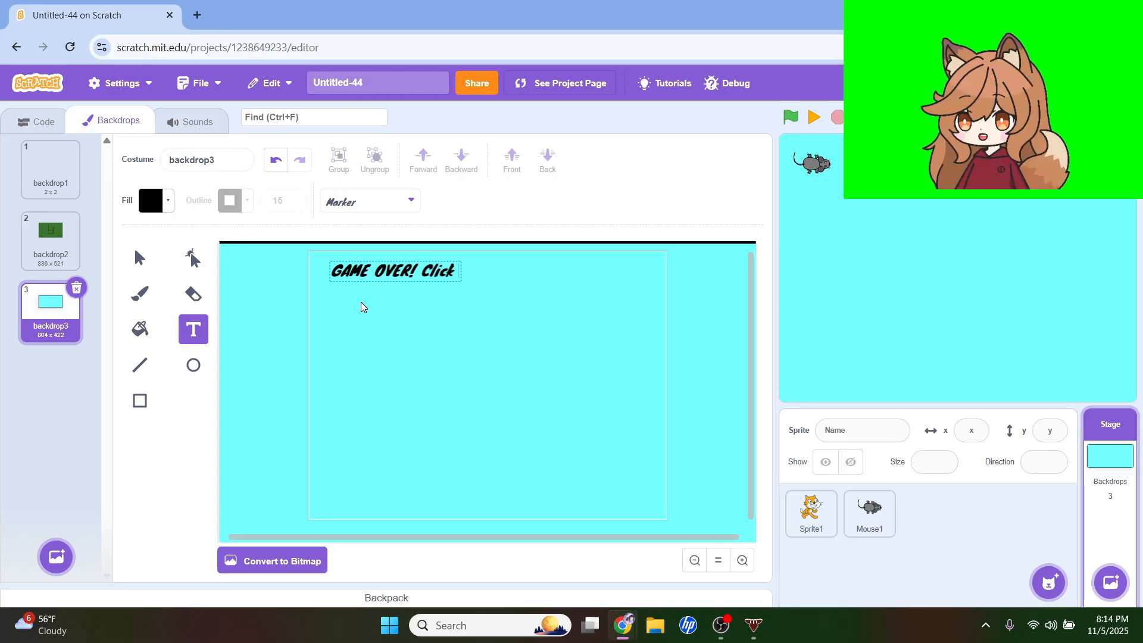
text( the green)
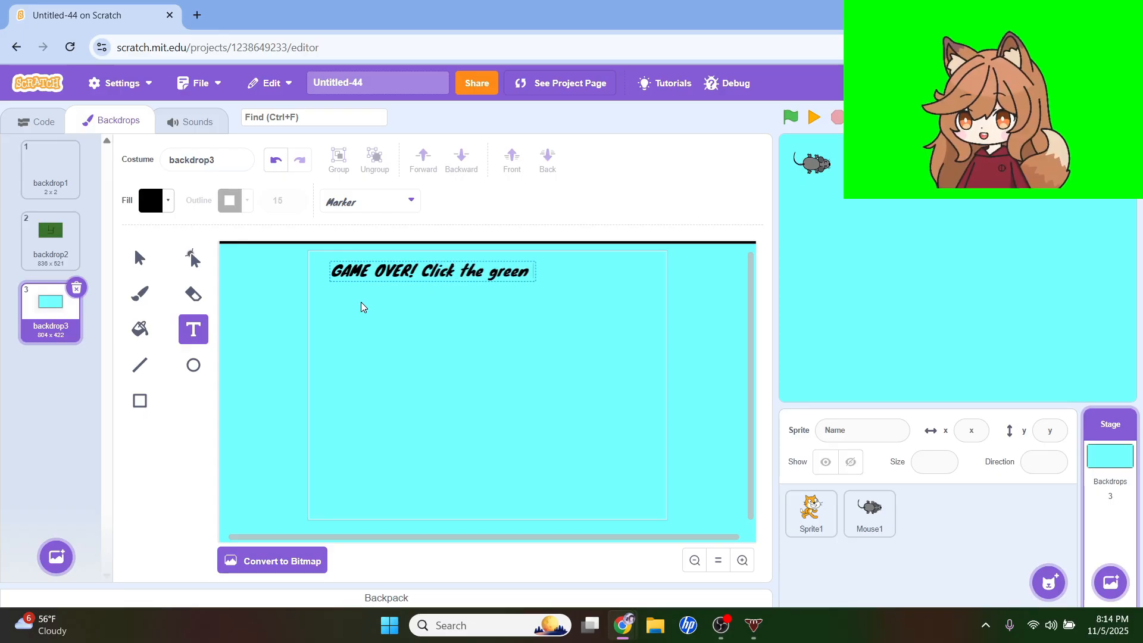
text( flag to restart)
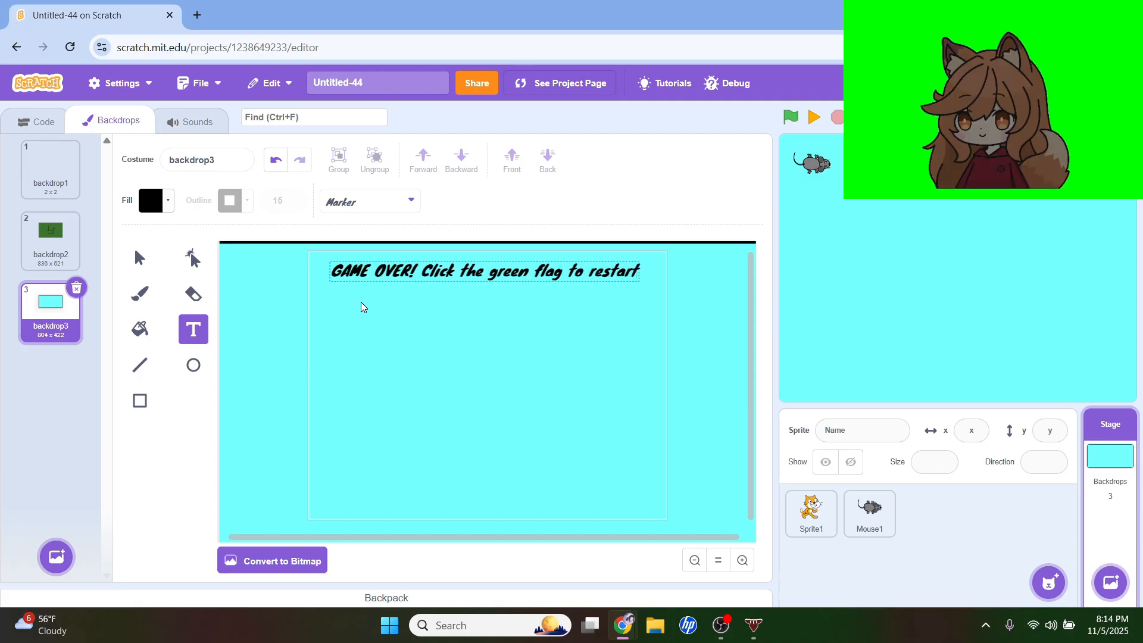
Select the game-over text and enlarge it across the stage area
click(141, 258)
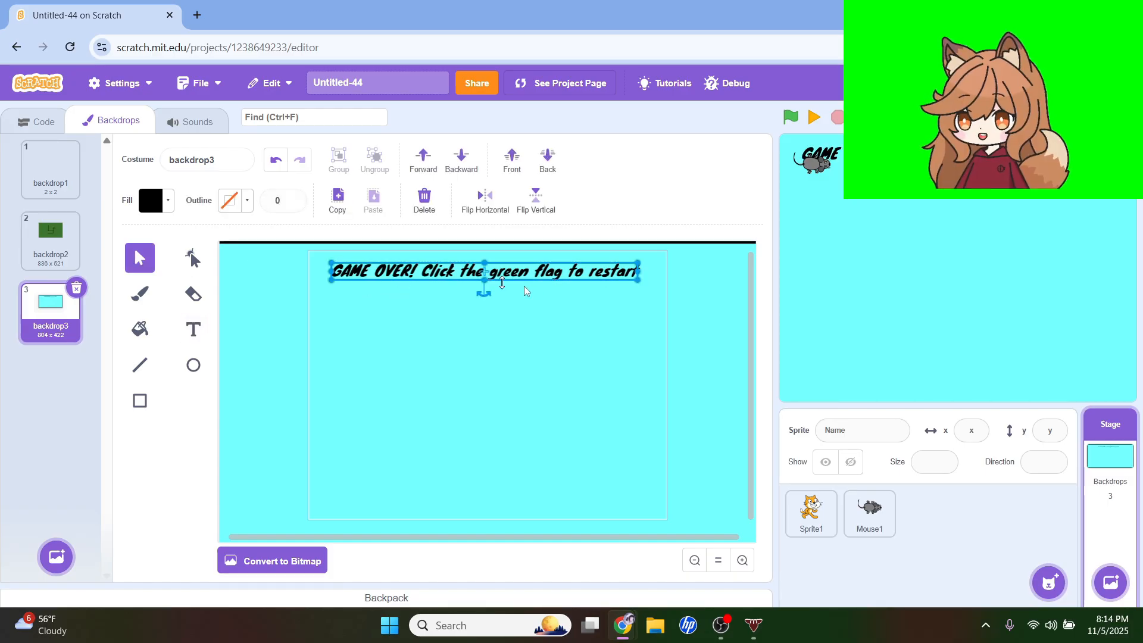
drag(637, 281, 622, 286)
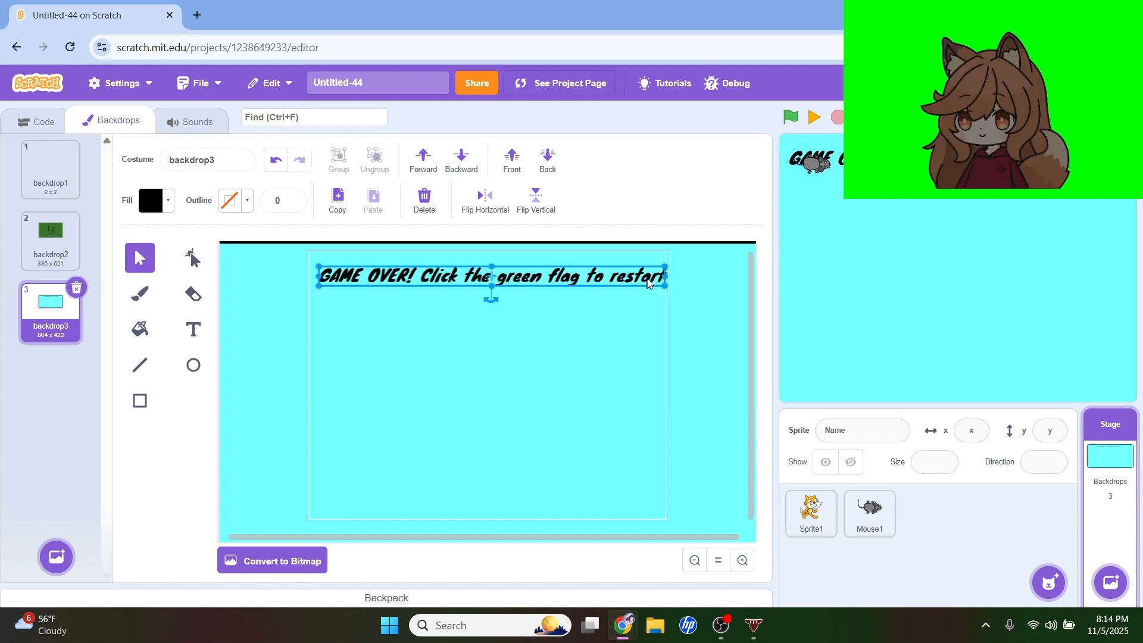
drag(321, 284, 344, 288)
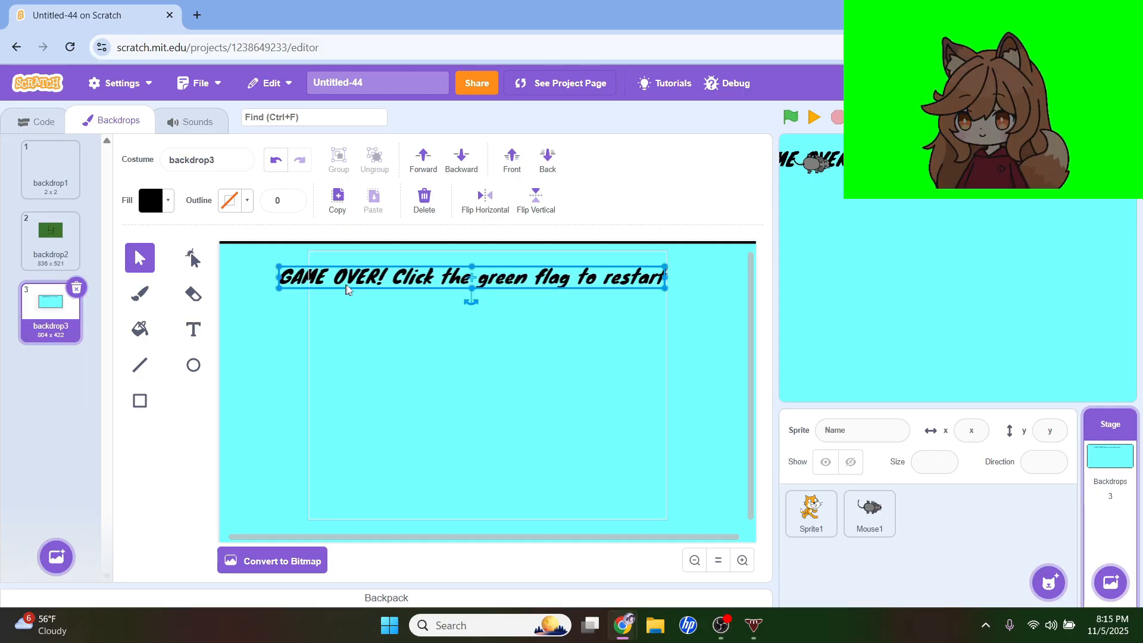
Insert a line break before "Click" so the game-over text is split into two lines
double_click(366, 285)
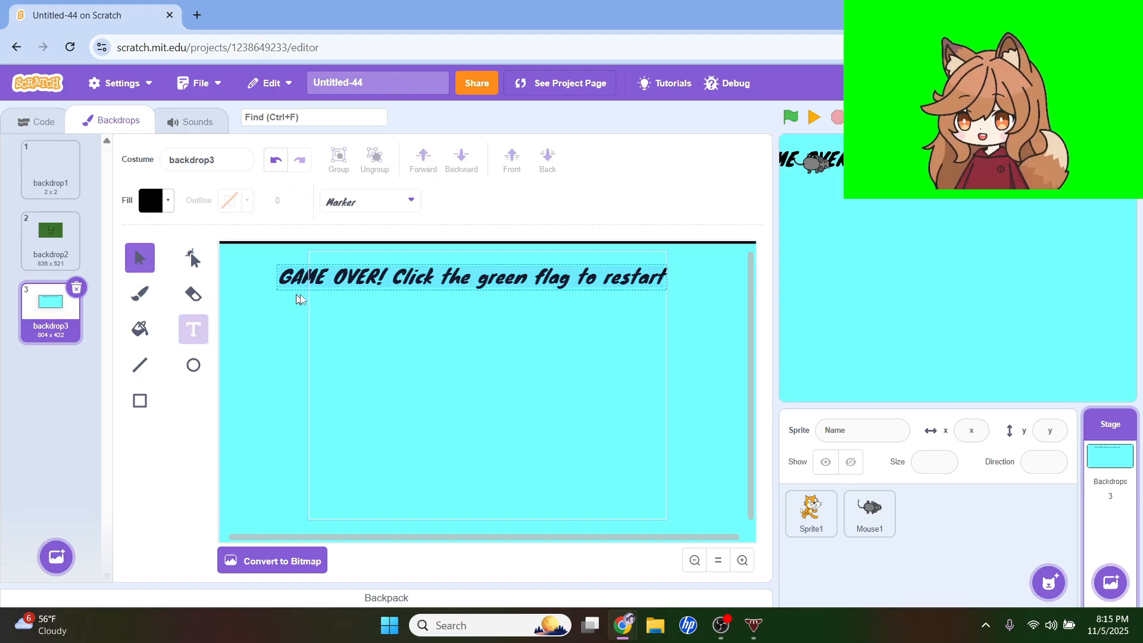
click(392, 277)
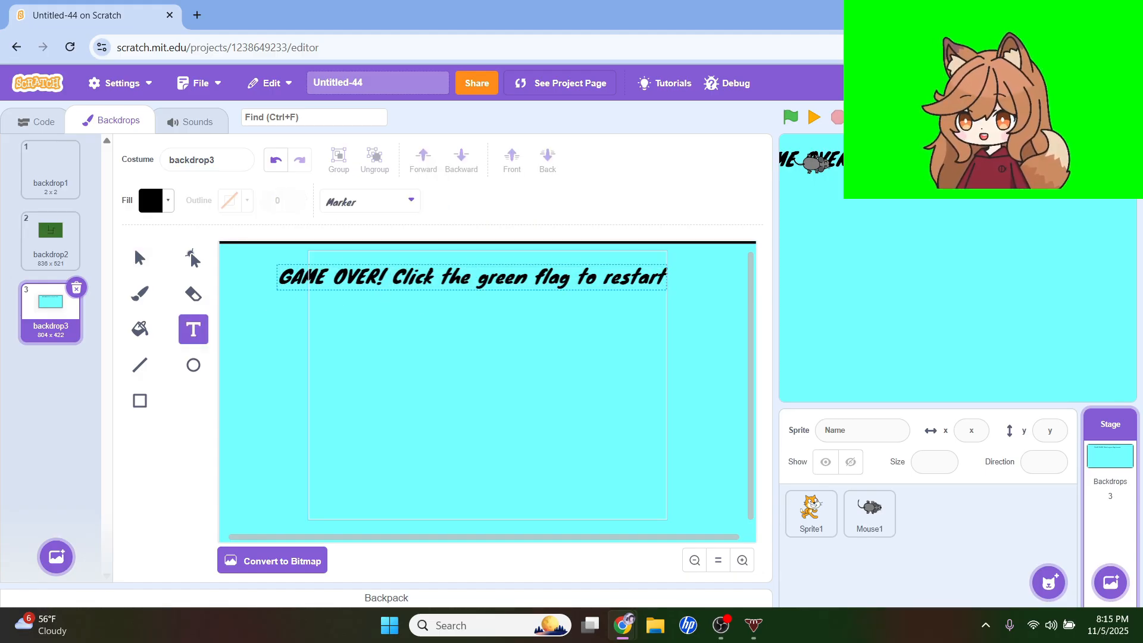
key(Return)
click(530, 349)
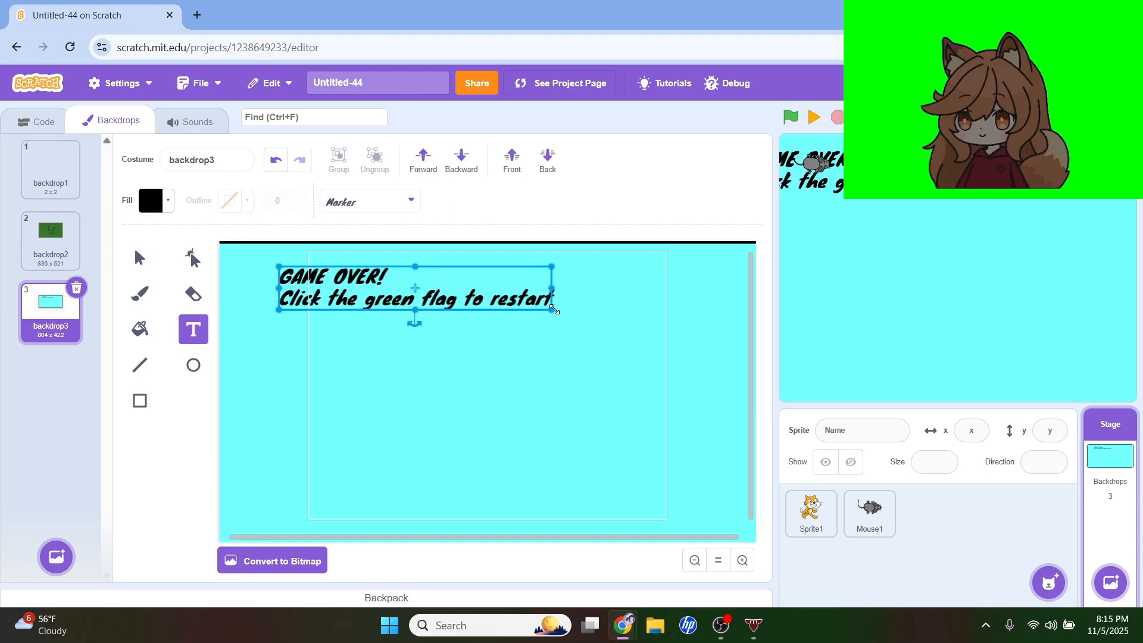
Scale the two-line game-over text to the full stage width and move it up to the stage's upper edge
mouse_move(554, 311)
mouse_down()
mouse_move(582, 327)
mouse_move(522, 306)
mouse_move(545, 304)
mouse_up()
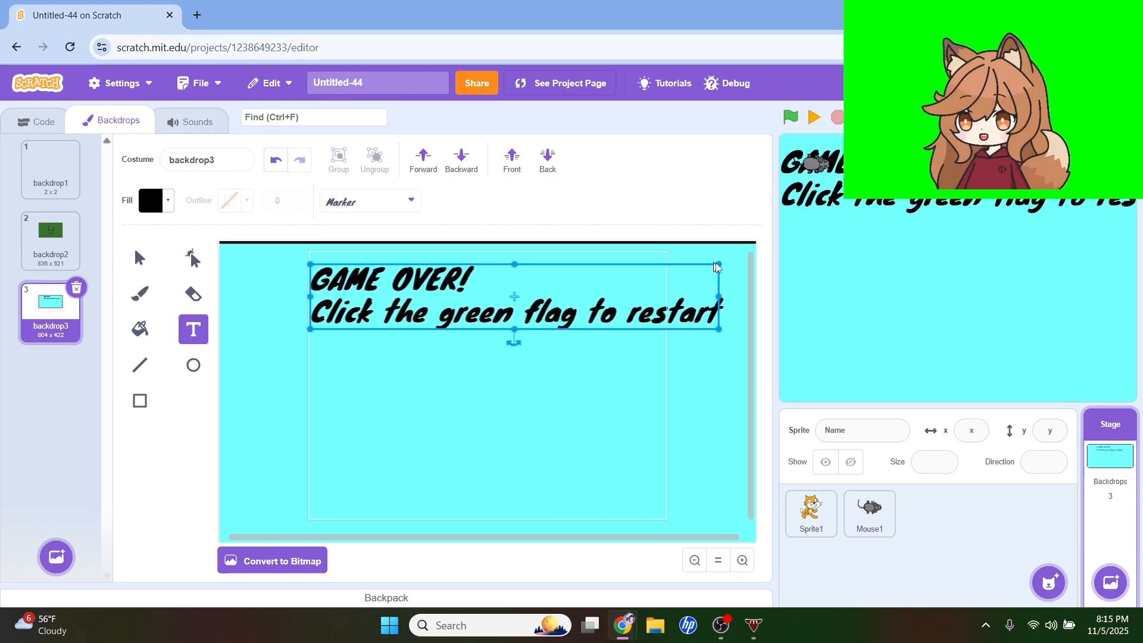
drag(722, 264, 667, 274)
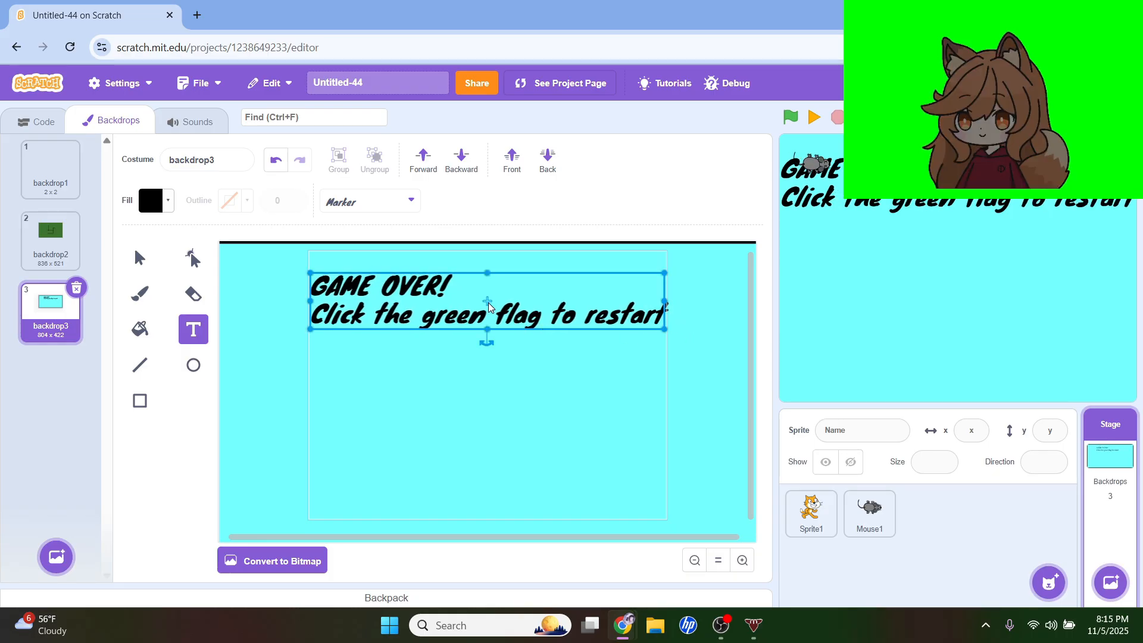
drag(488, 307, 488, 292)
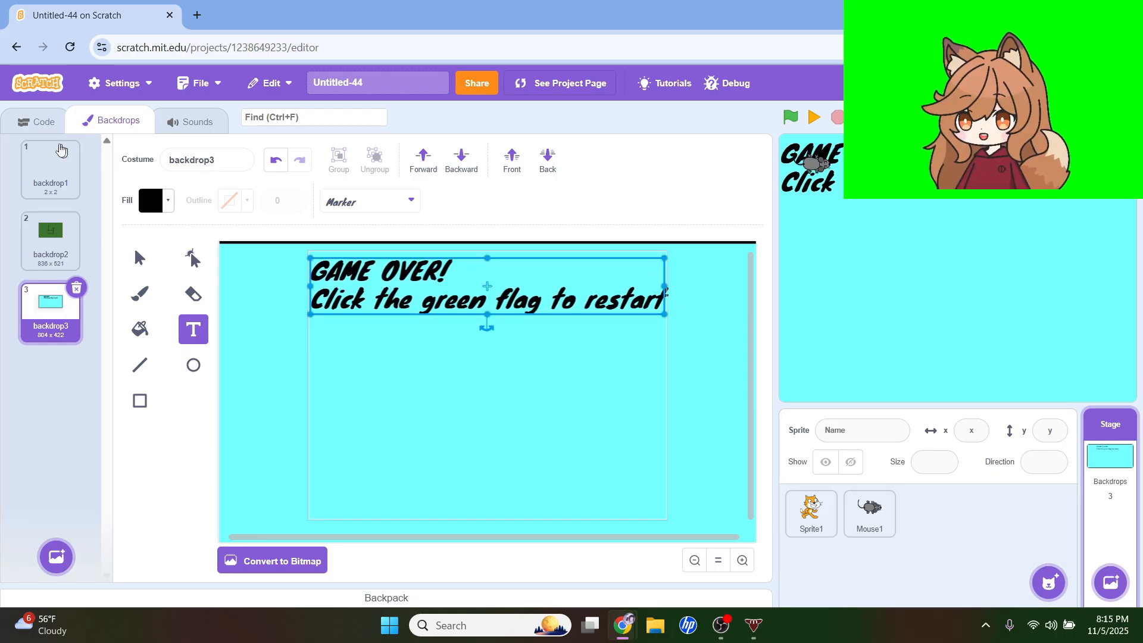
In Sprite1's code, insert a broadcast block with a new message "over" above "stop all" in the "LIVES = 0" condition
click(33, 122)
click(833, 531)
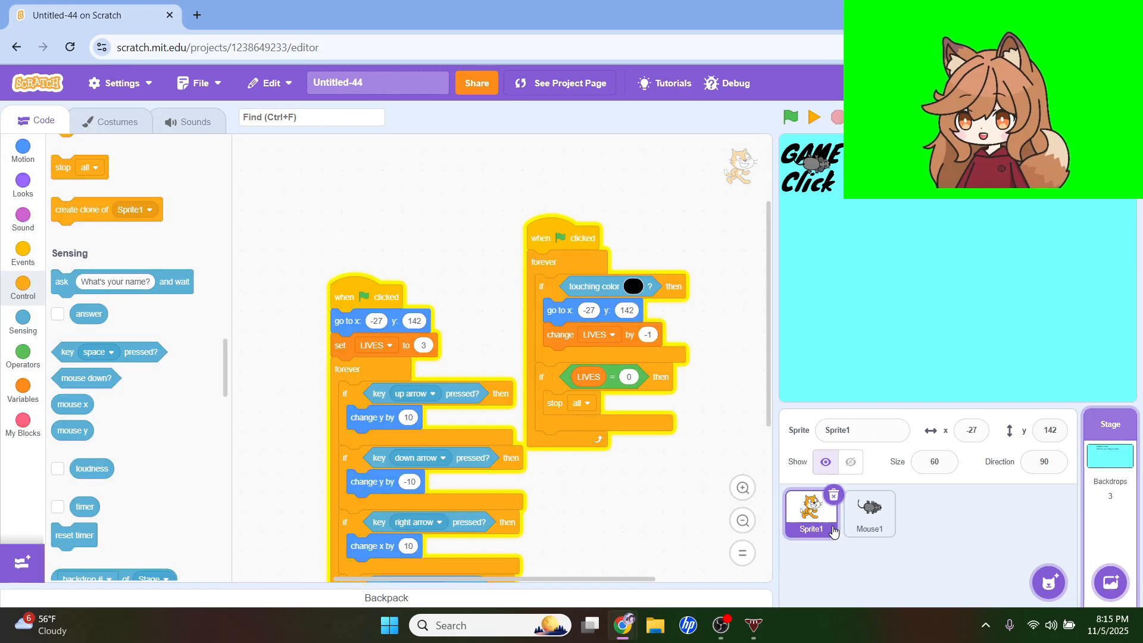
click(17, 292)
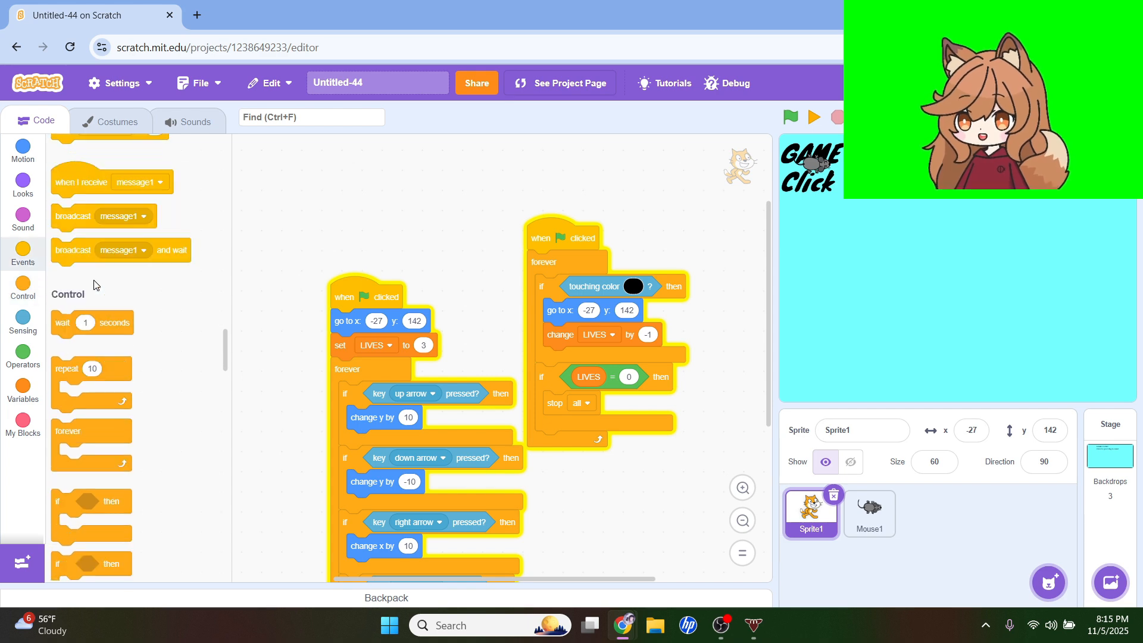
scroll(94, 284, up, 5)
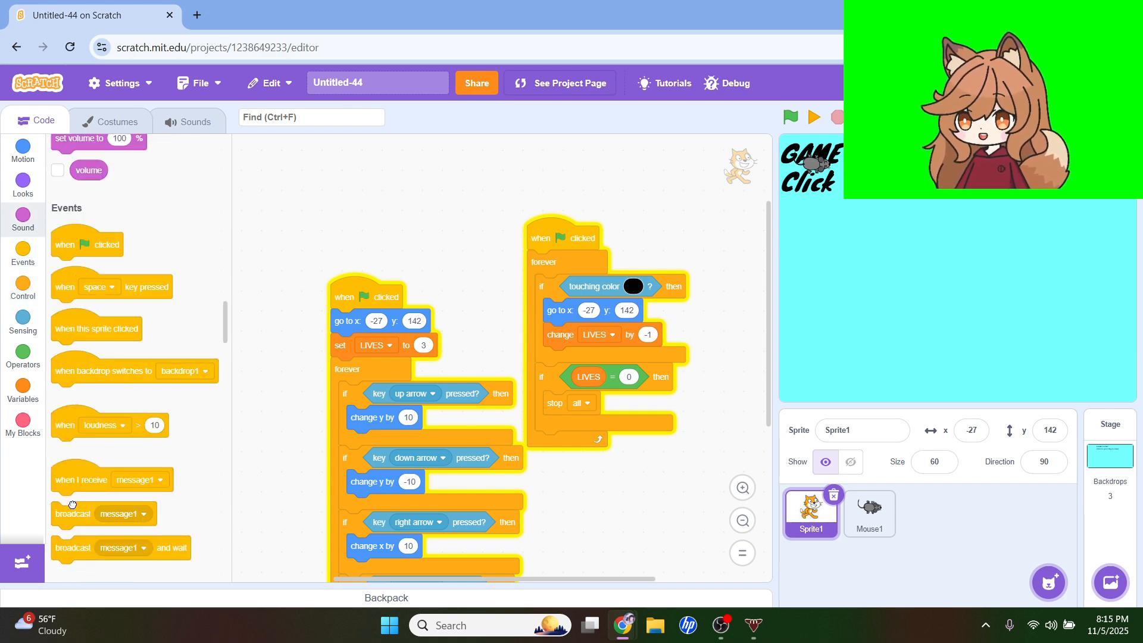
drag(154, 527, 606, 396)
click(608, 407)
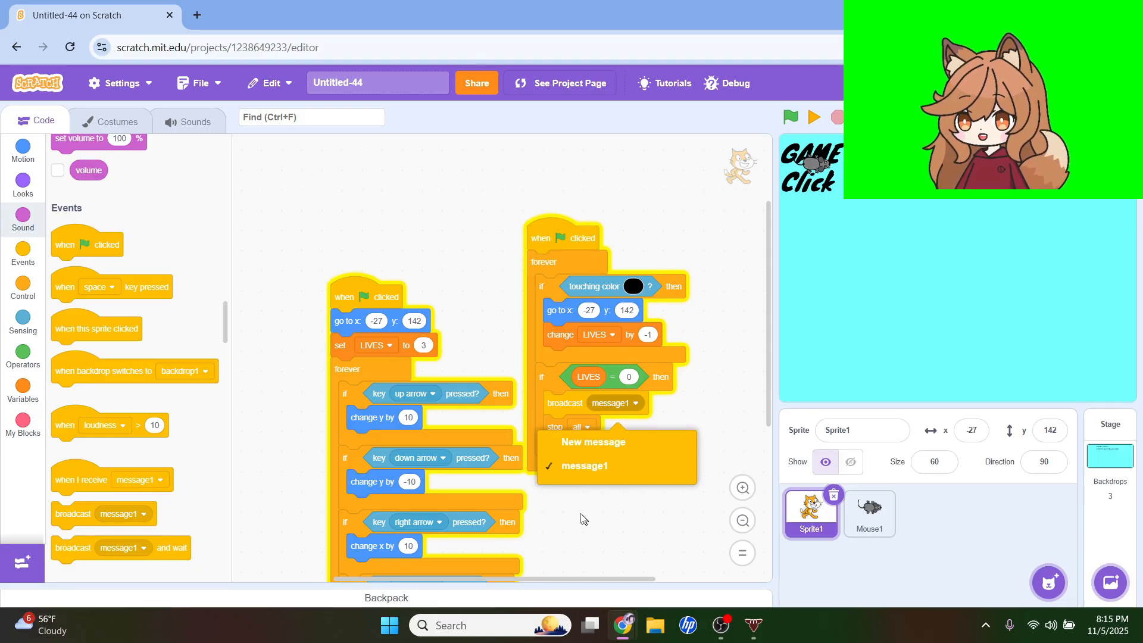
click(572, 445)
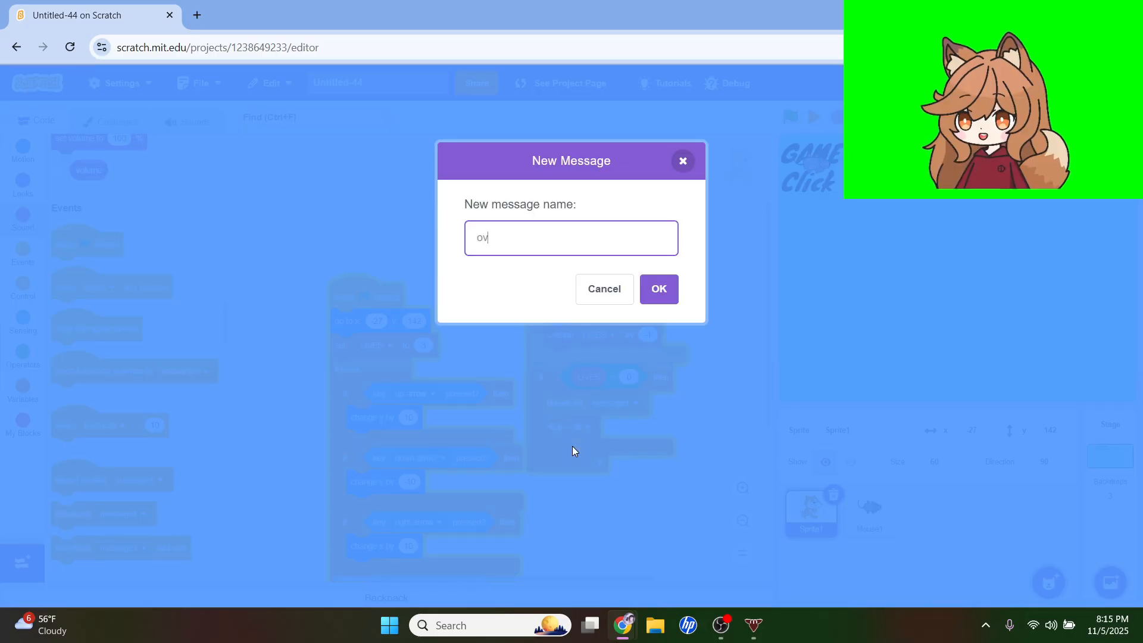
click(658, 290)
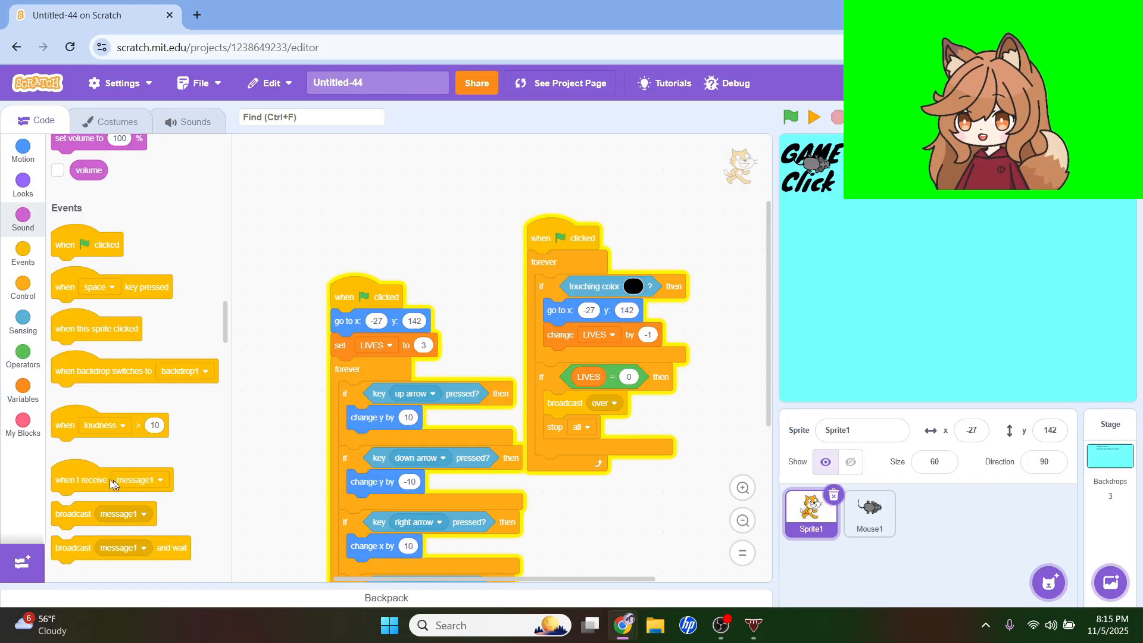
Build a "when I receive over" script with a hide block in Sprite1 and copy it to Mouse1
drag(111, 483, 386, 189)
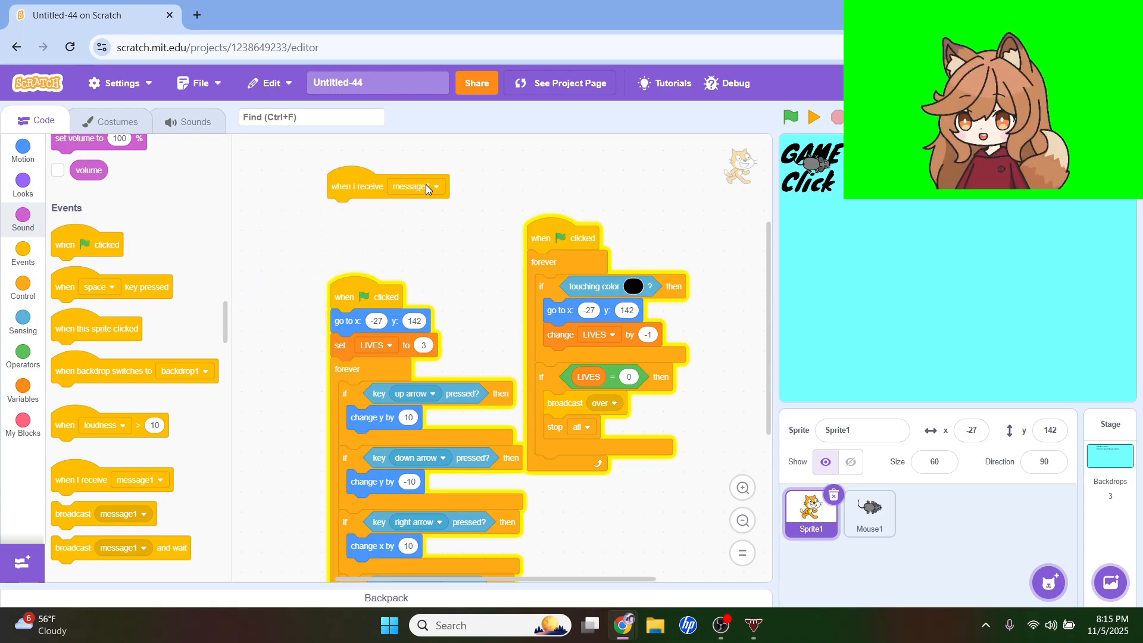
click(426, 185)
click(427, 267)
scroll(91, 360, up, 10)
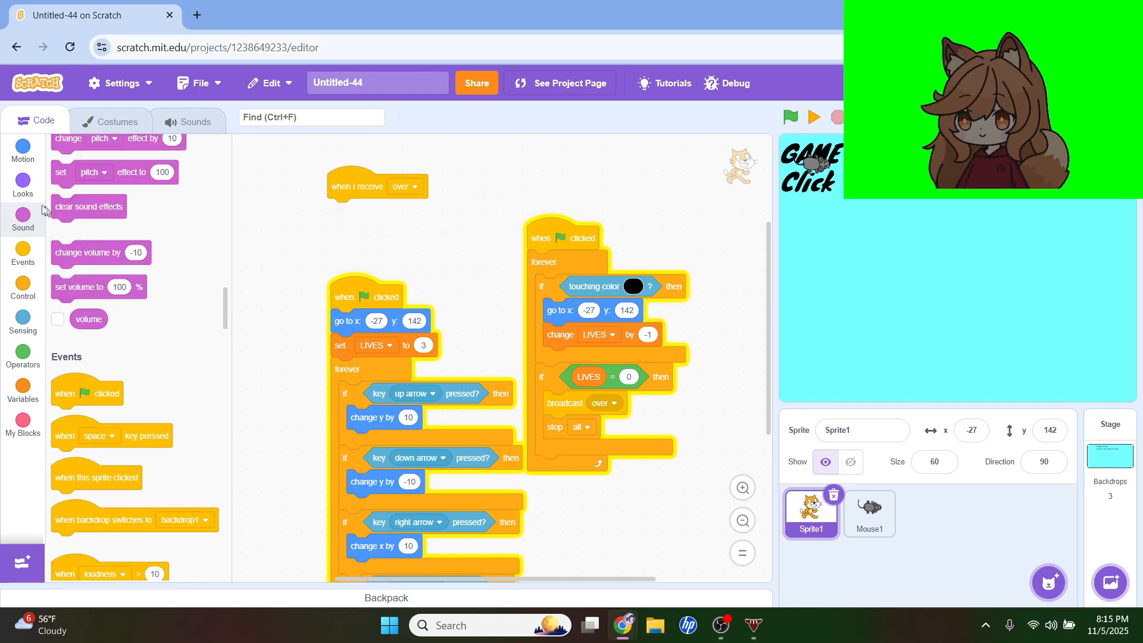
scroll(91, 360, down, 7)
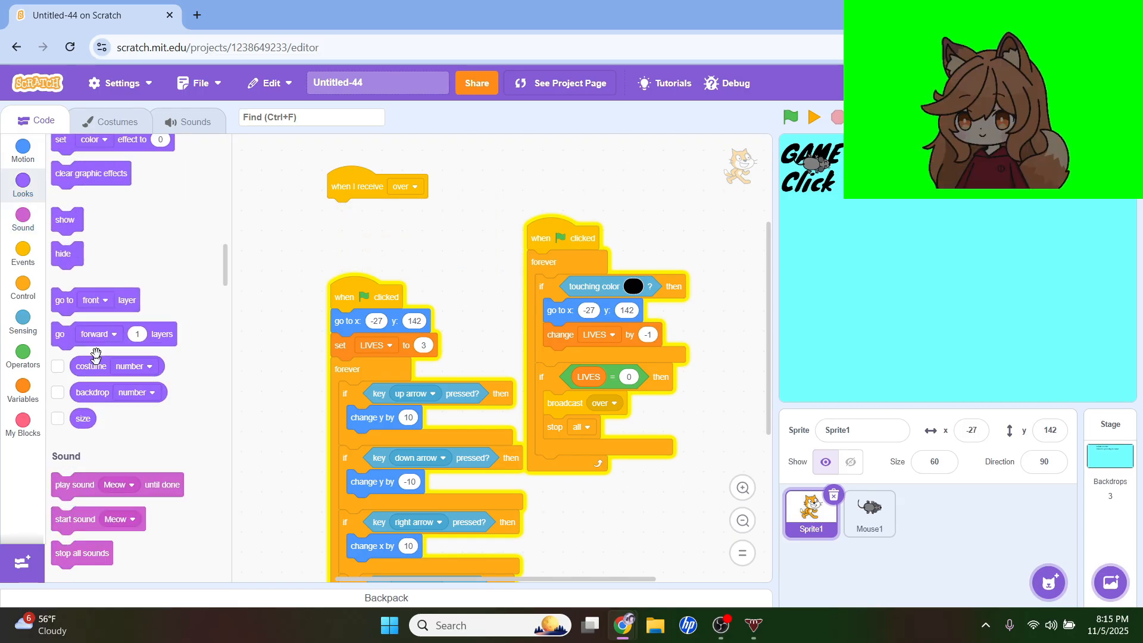
drag(65, 250, 879, 513)
click(875, 512)
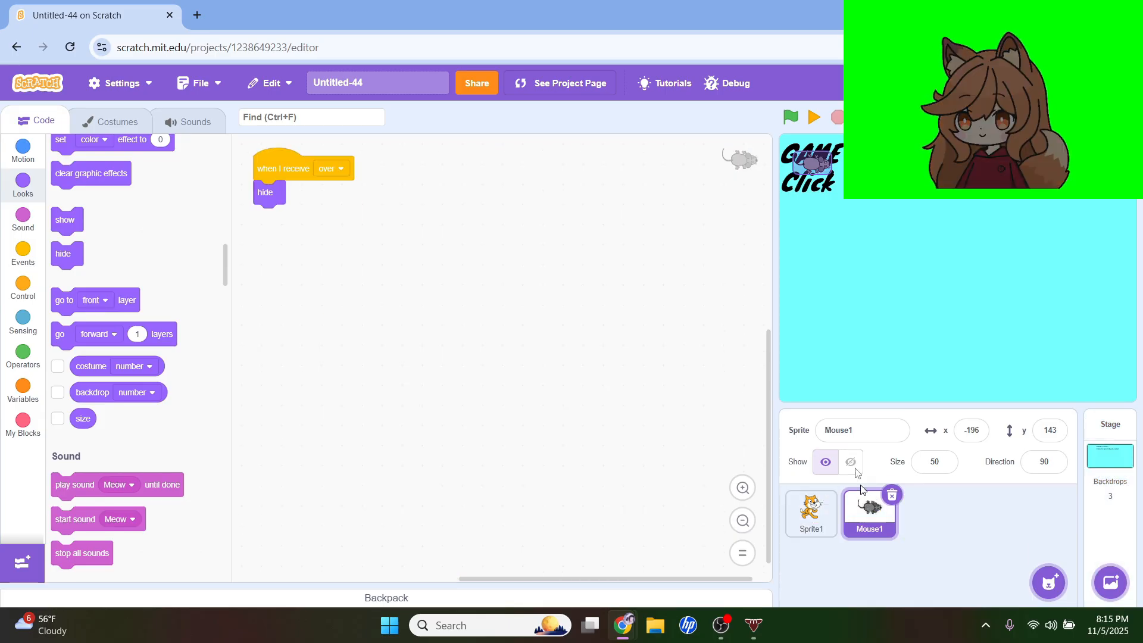
Run the project to test the game-over behaviour of the sprites
click(791, 118)
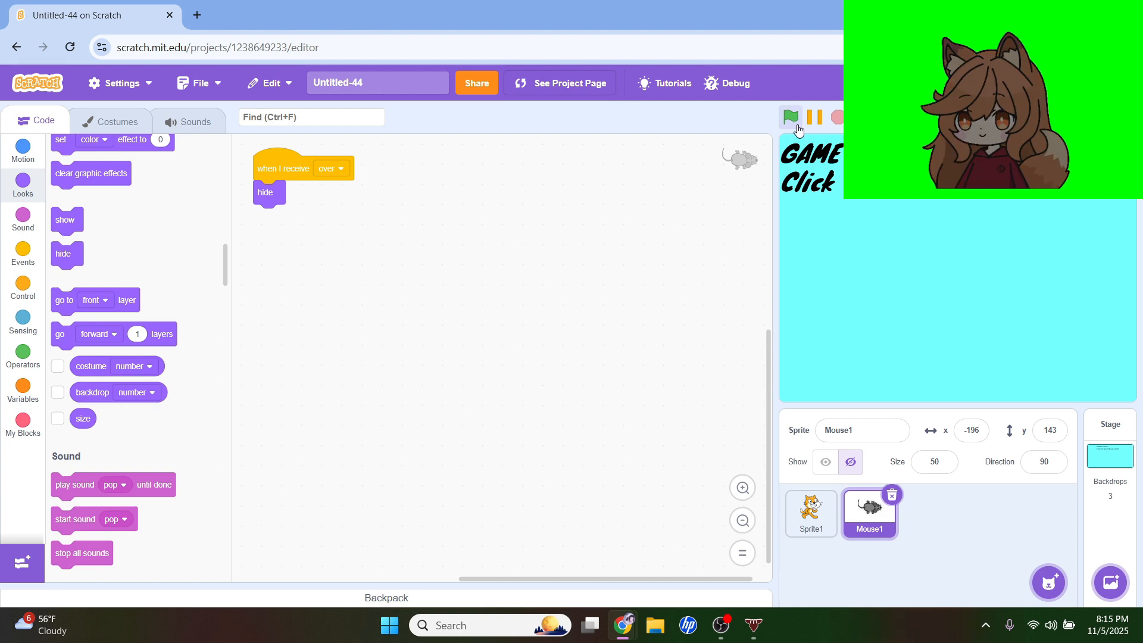
click(824, 128)
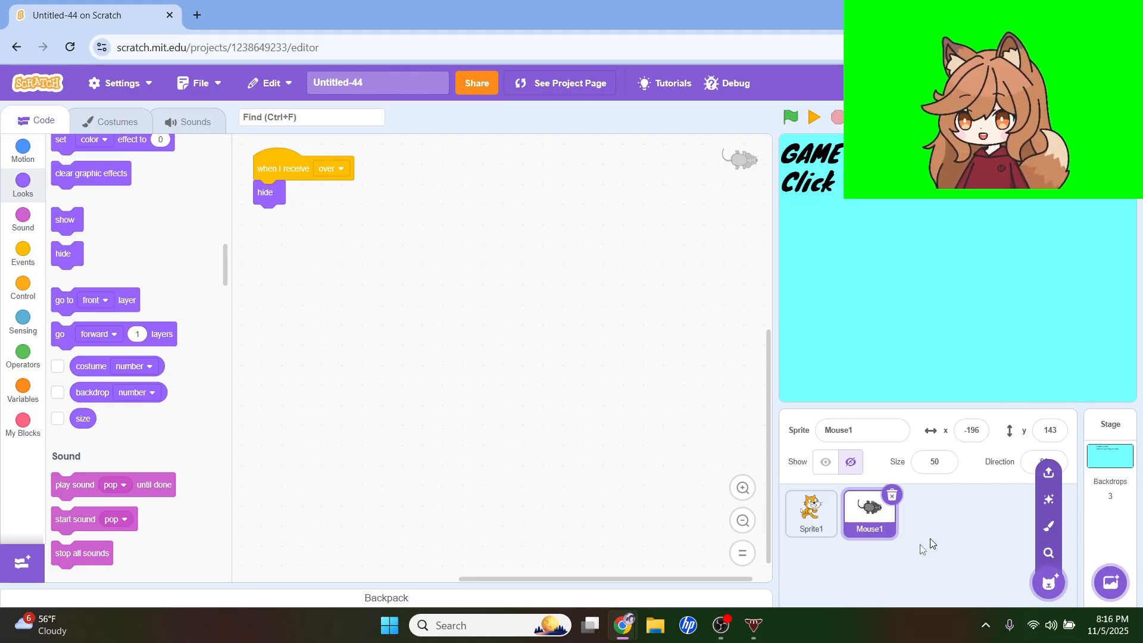
In Sprite1's movement script, insert a "switch backdrop to backdrop2" block directly below "when flag clicked"
click(824, 535)
scroll(179, 416, up, 3)
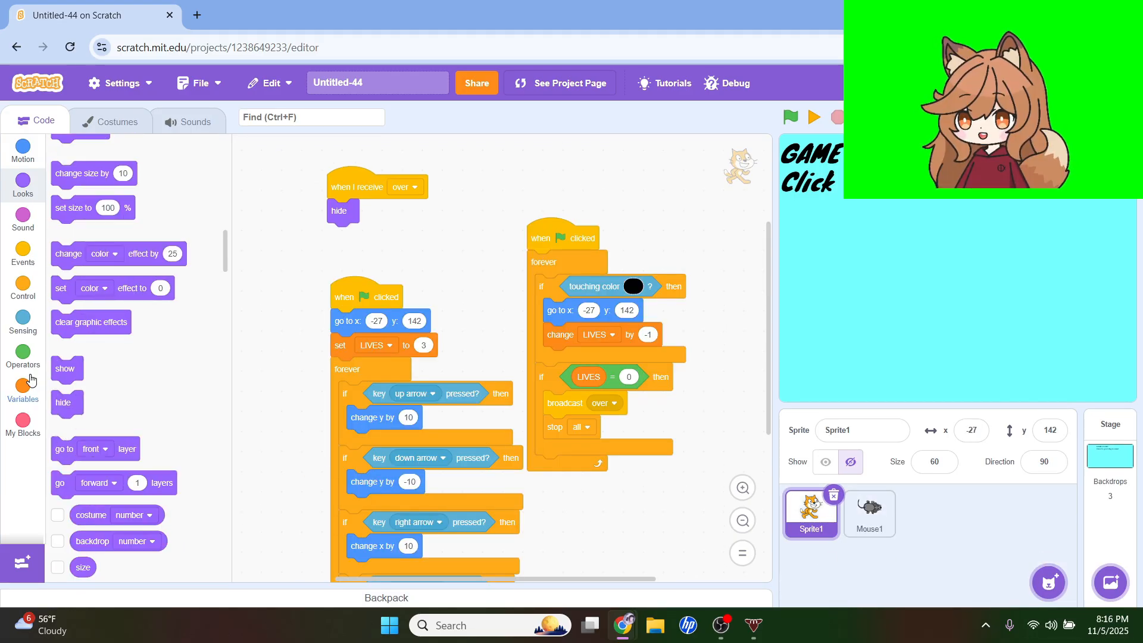
scroll(73, 370, up, 5)
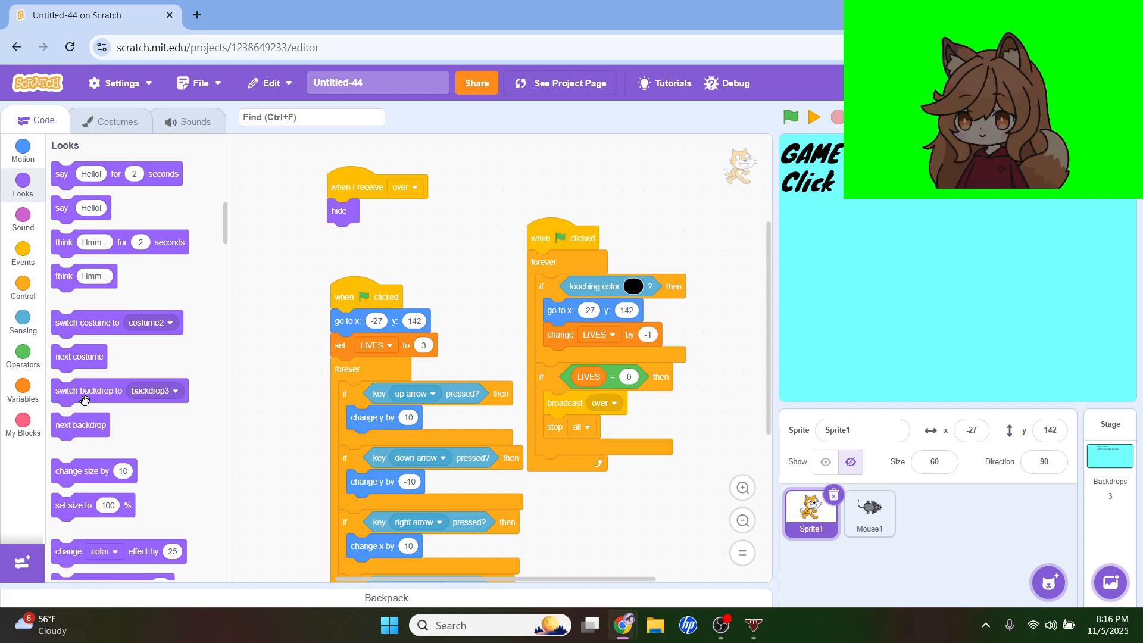
drag(84, 393, 357, 328)
click(432, 322)
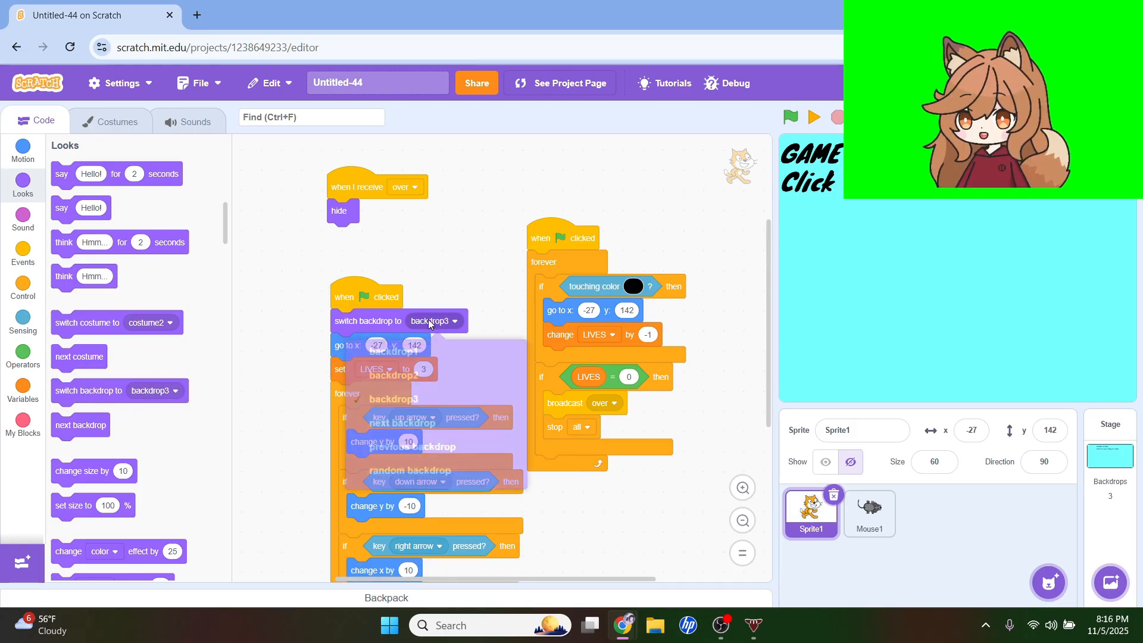
click(395, 384)
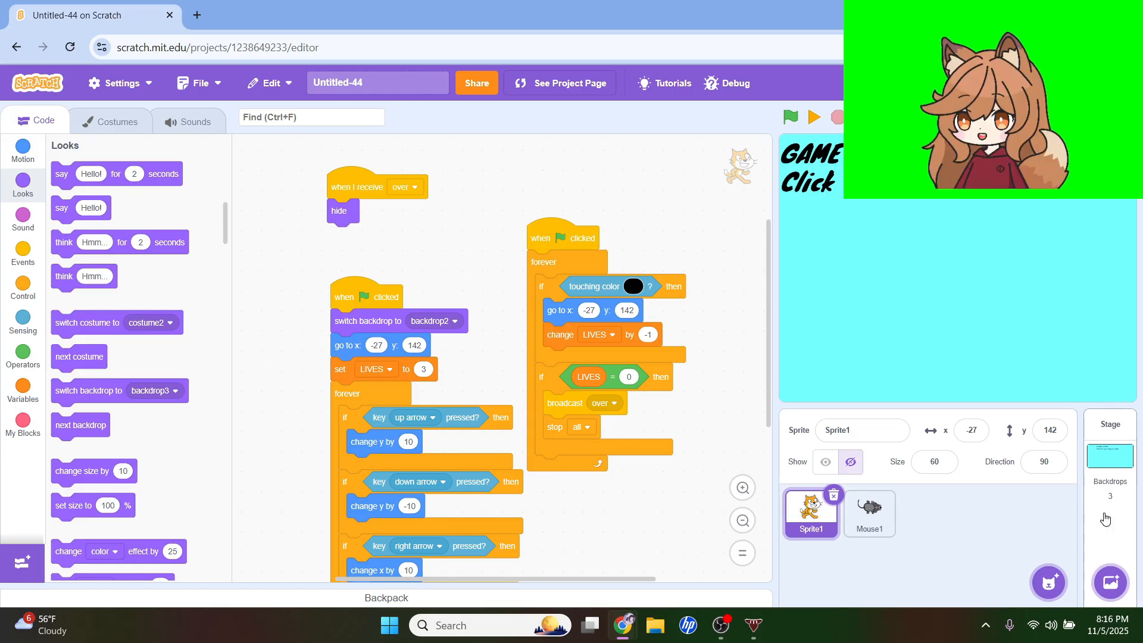
Insert a show block in Sprite1's movement script between "when flag clicked" and the backdrop switch
click(1131, 562)
click(791, 511)
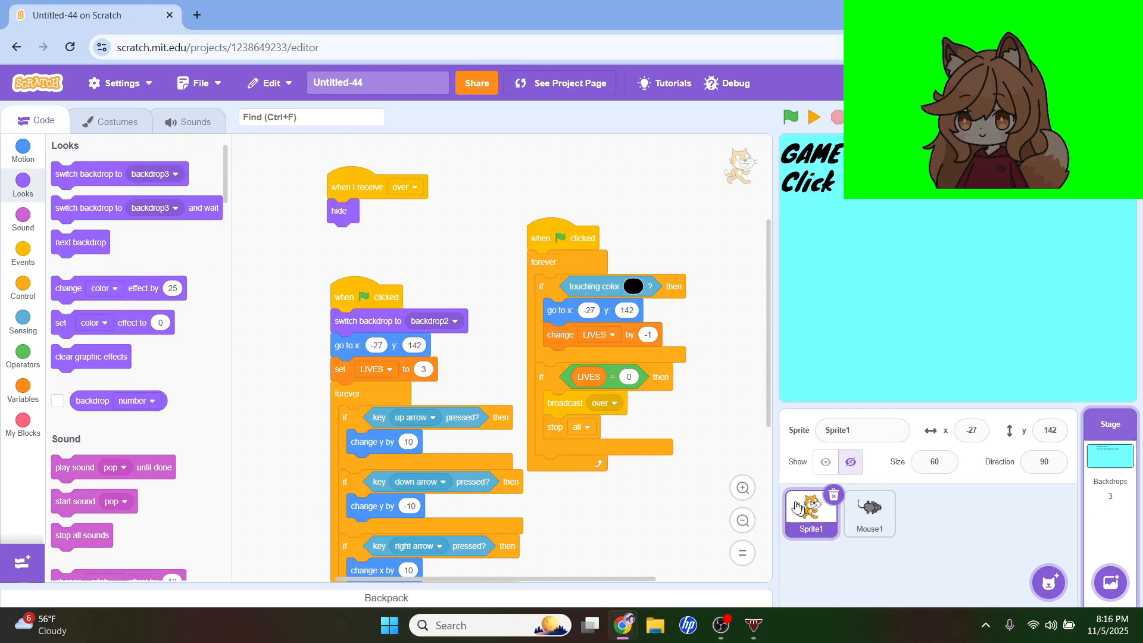
scroll(119, 415, down, 5)
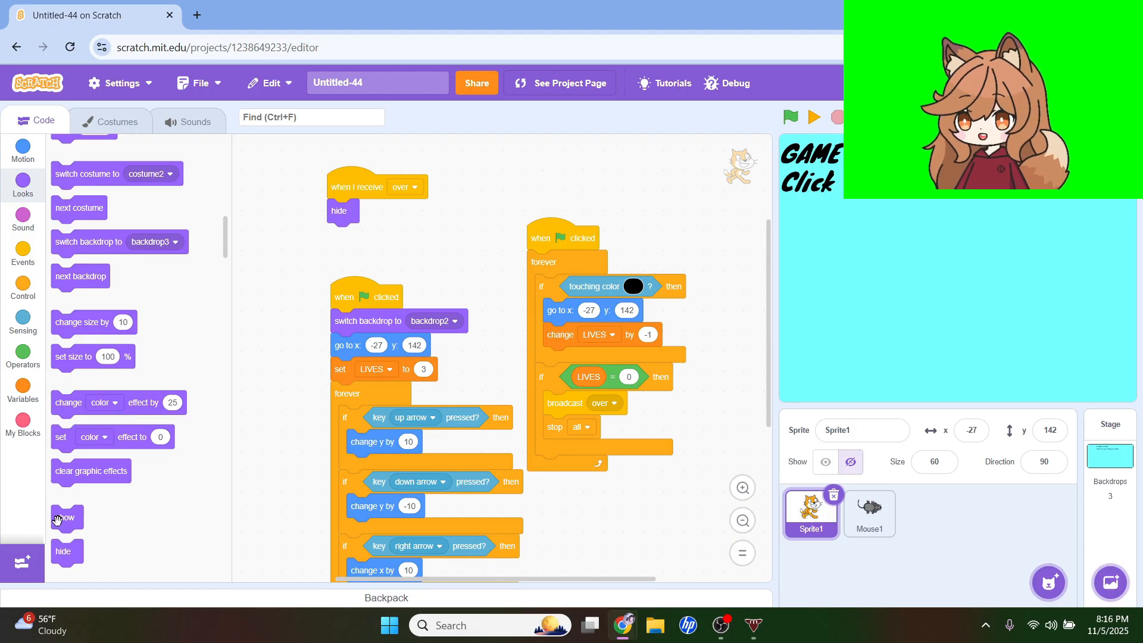
drag(64, 517, 357, 316)
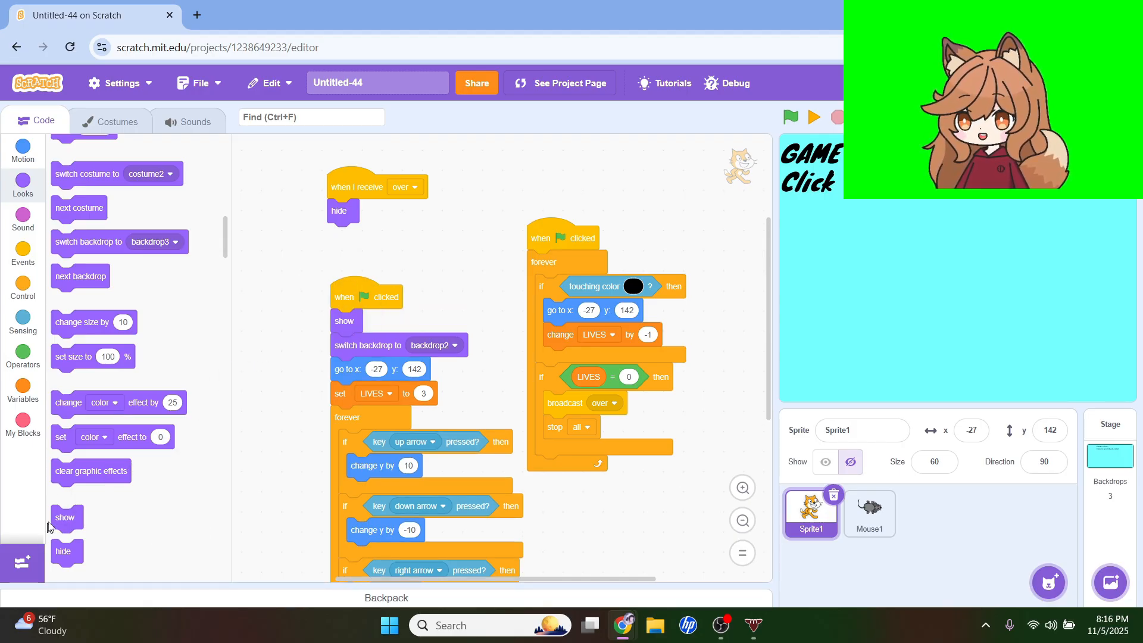
In Mouse1, build a "when flag clicked" script with "go to x: -196 y: 143" and show, and run the project
scroll(45, 557, up, 1)
click(869, 510)
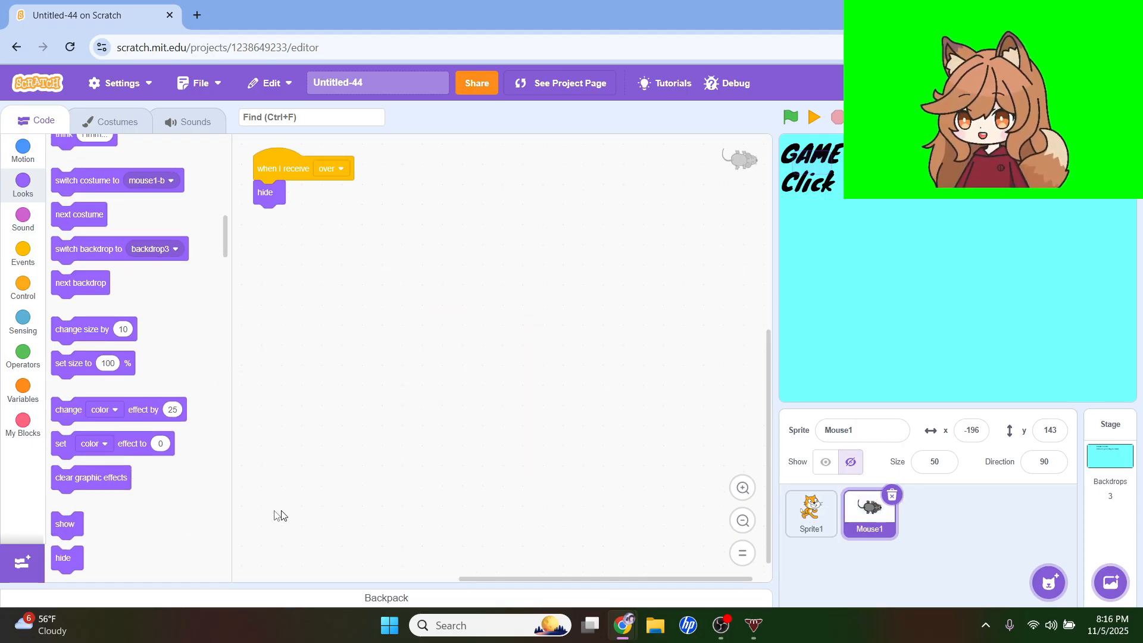
scroll(53, 524, down, 1)
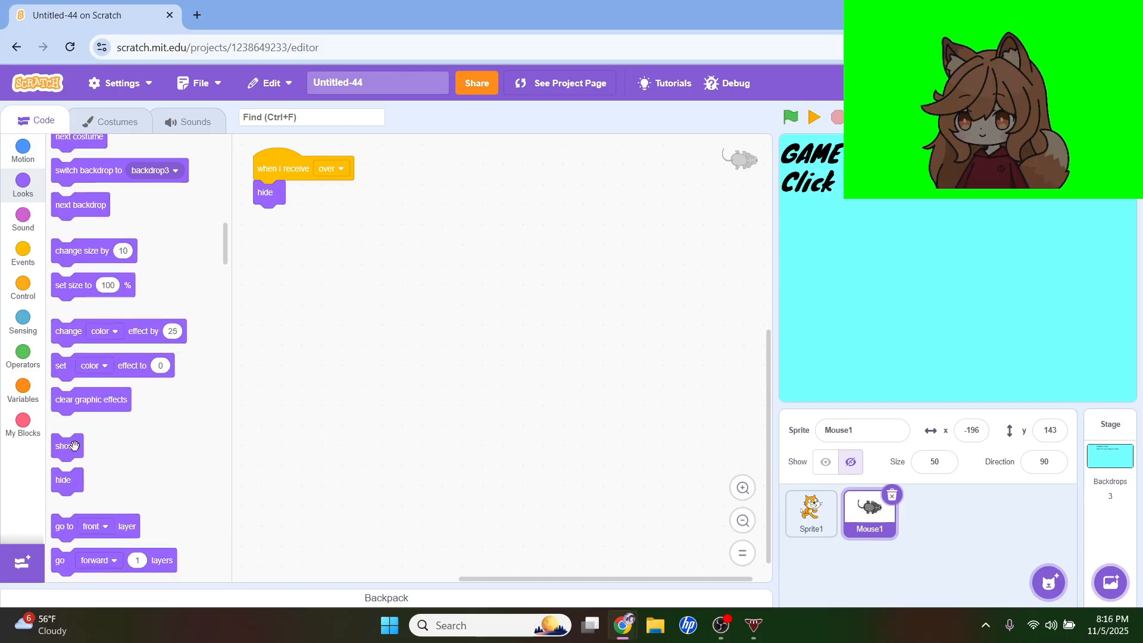
drag(74, 446, 503, 366)
click(22, 262)
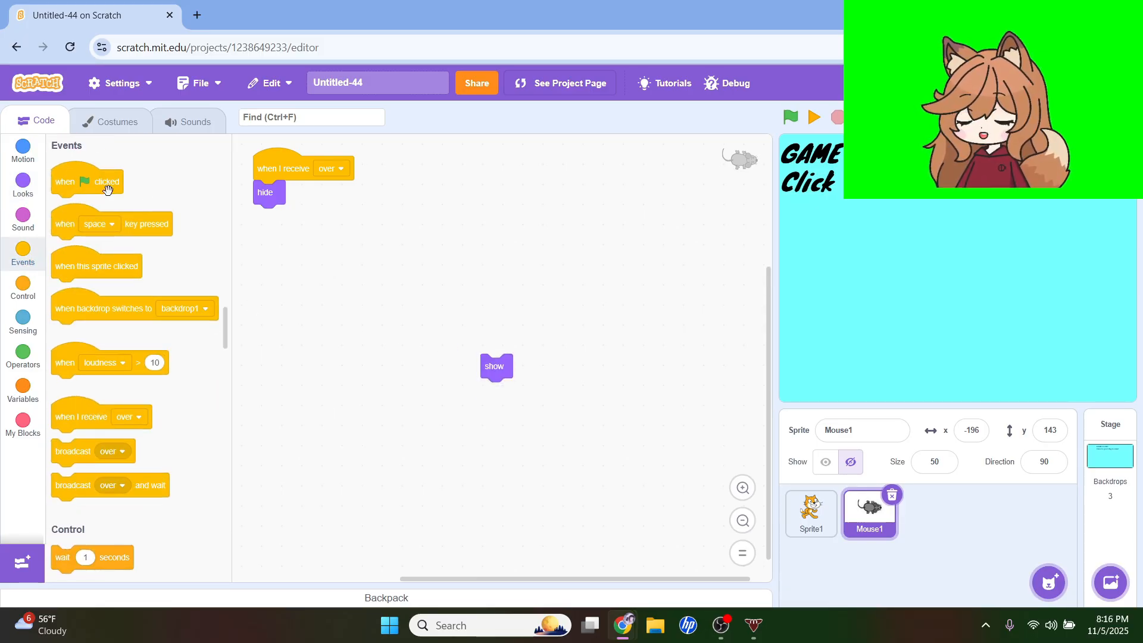
drag(107, 189, 528, 352)
click(22, 152)
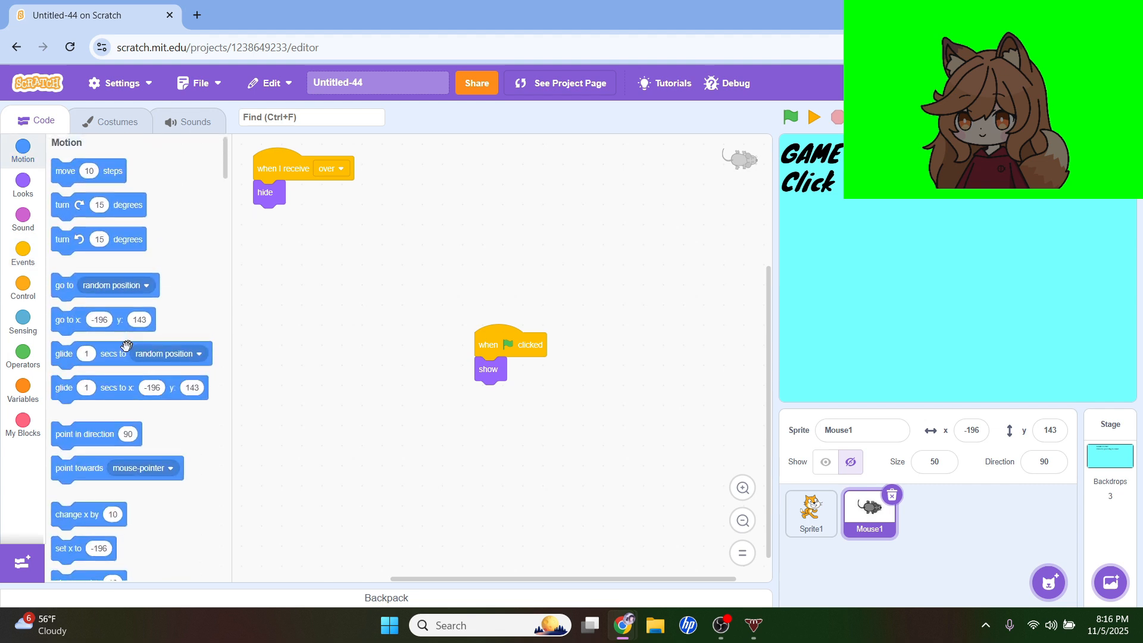
drag(65, 323, 488, 370)
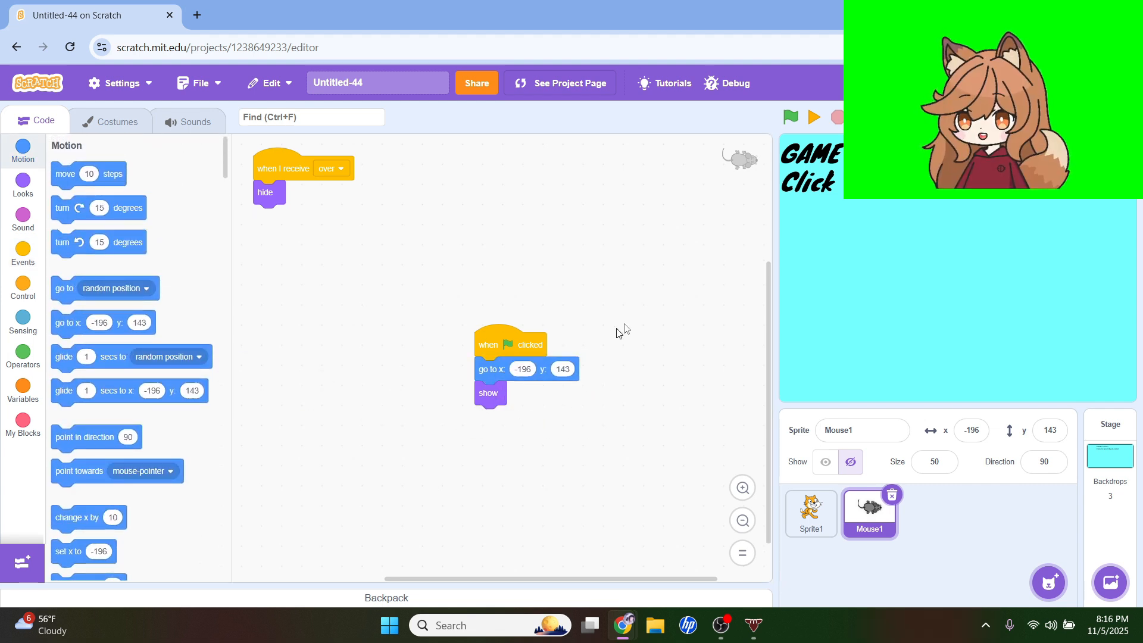
click(791, 117)
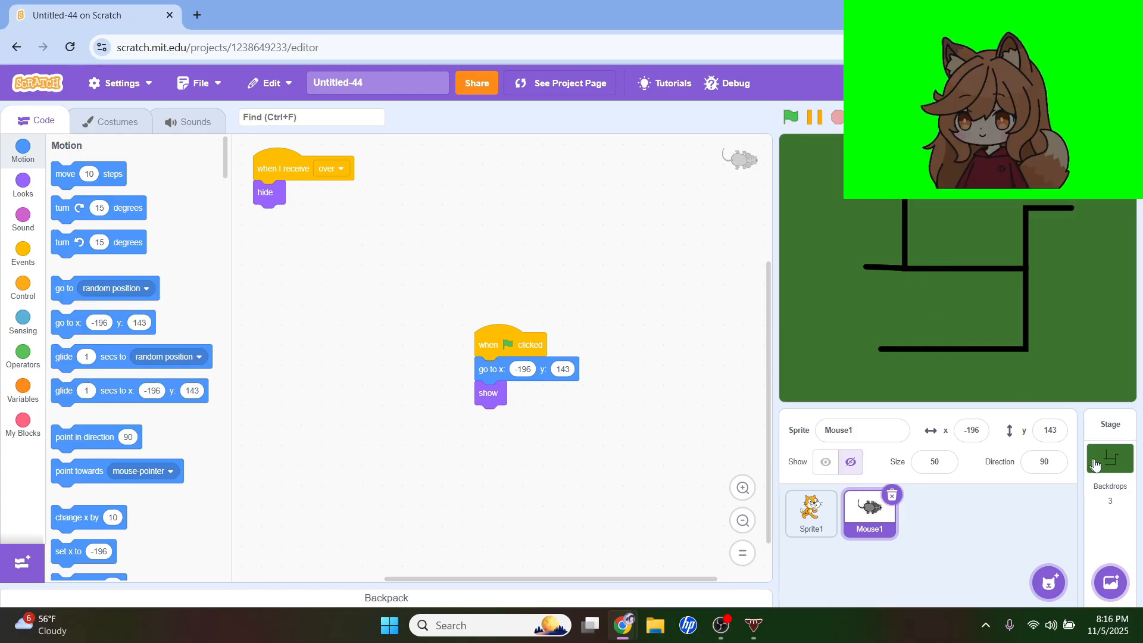
In Sprite1, duplicate the backdrop switch into the "LIVES = 0" condition between the broadcast and "stop all", and set it to backdrop3
click(823, 518)
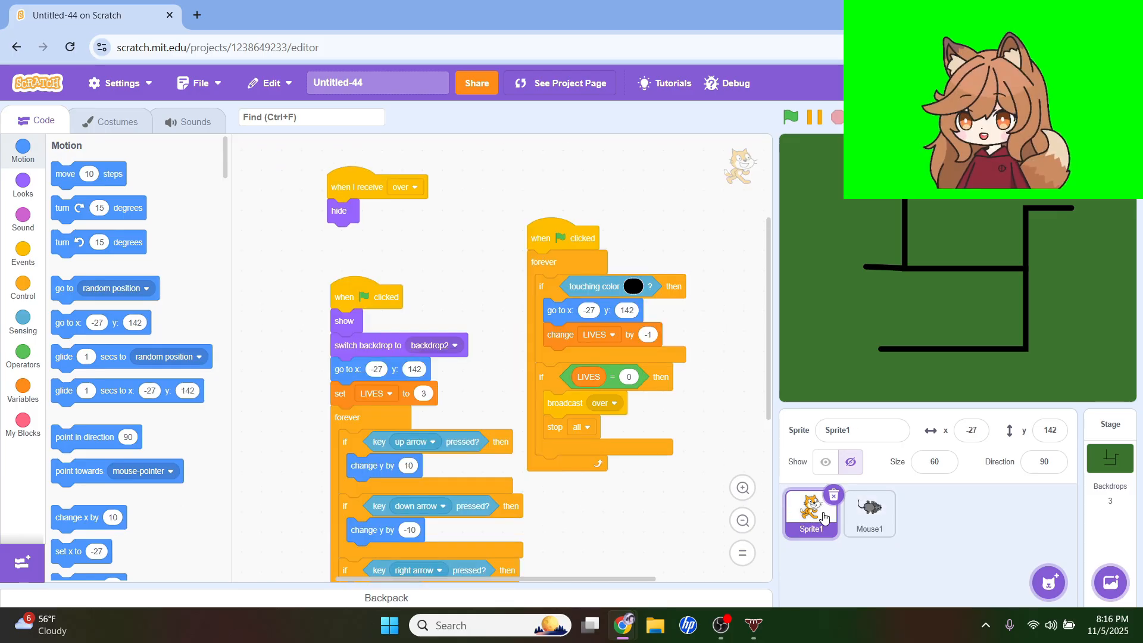
scroll(564, 468, down, 3)
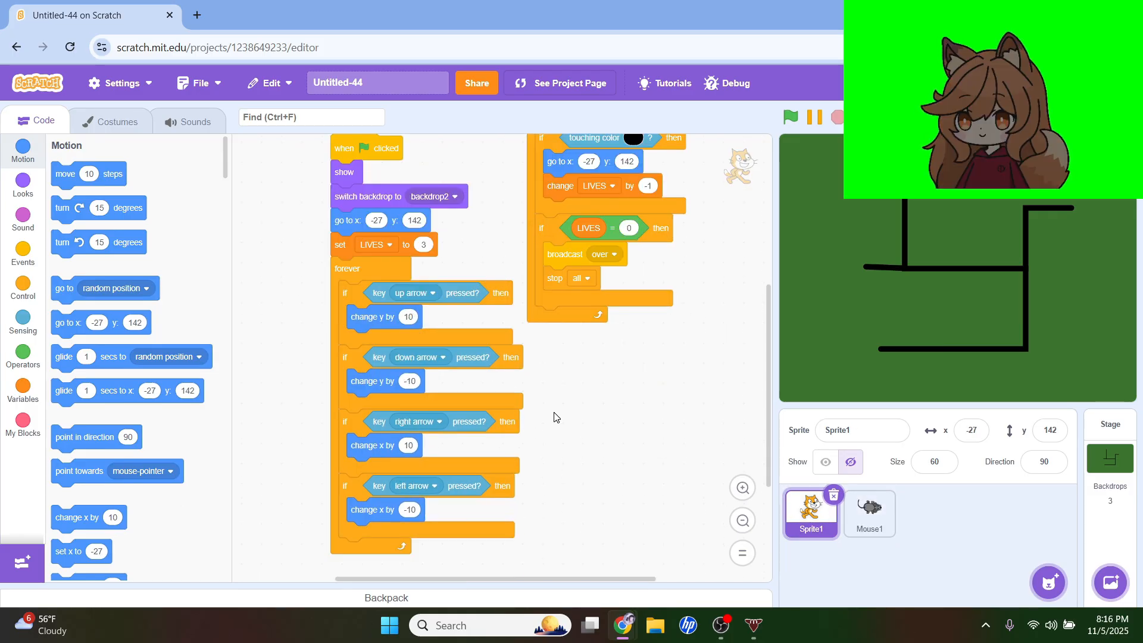
scroll(553, 417, up, 2)
right_click(355, 271)
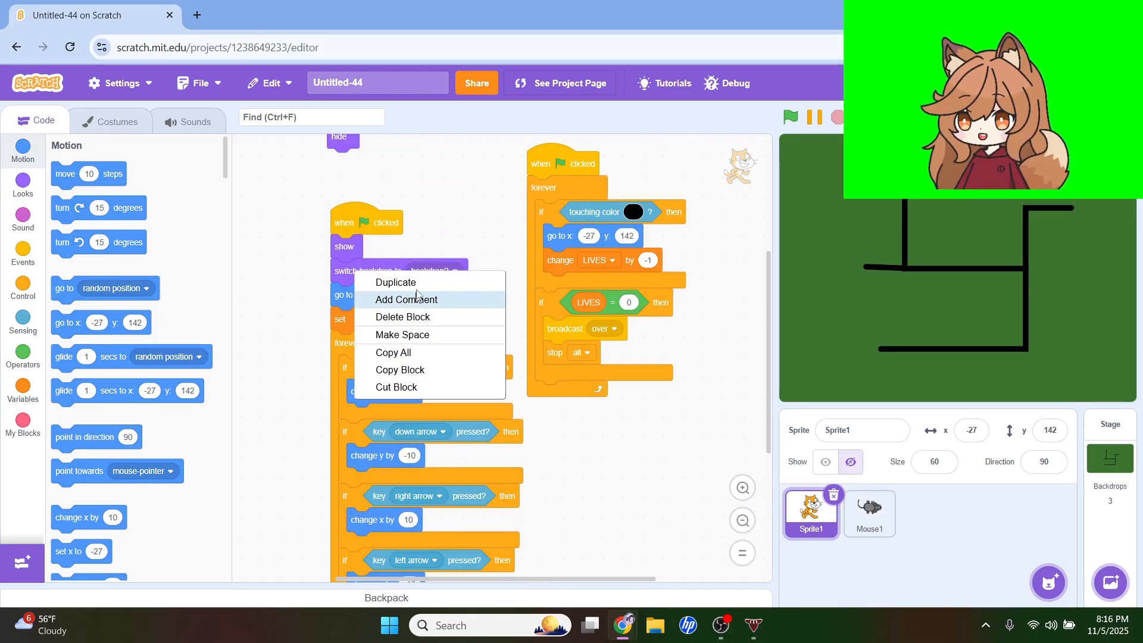
click(401, 283)
click(644, 439)
drag(645, 449, 585, 359)
click(662, 352)
click(649, 434)
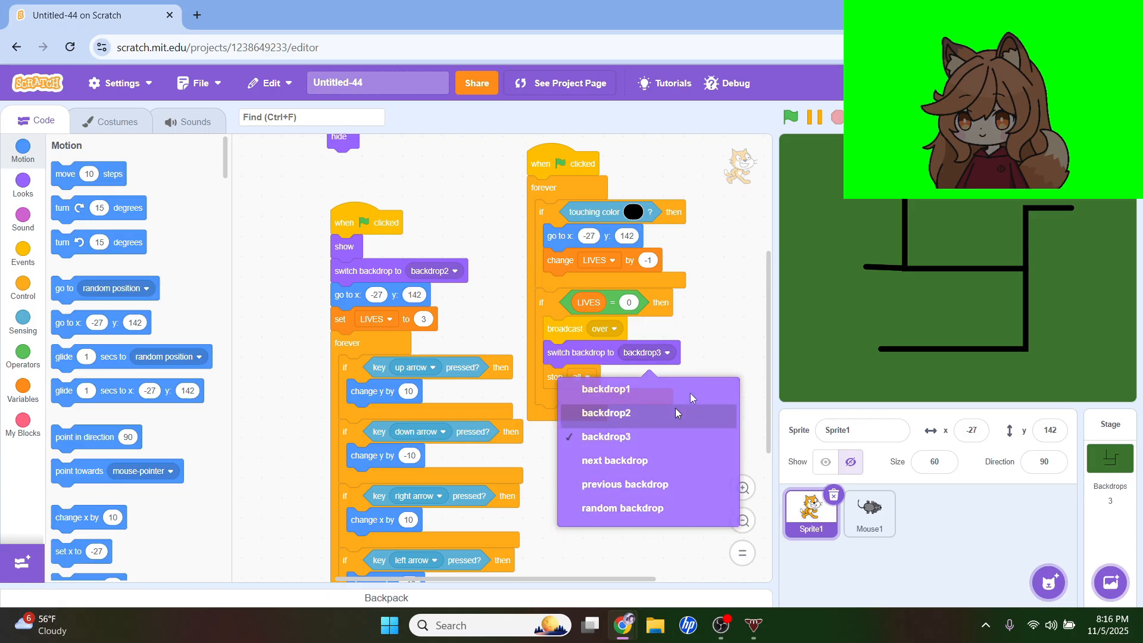
Run the game, steer the cat around the maze and into the walls to test the game-over sequence, and restart it
click(791, 117)
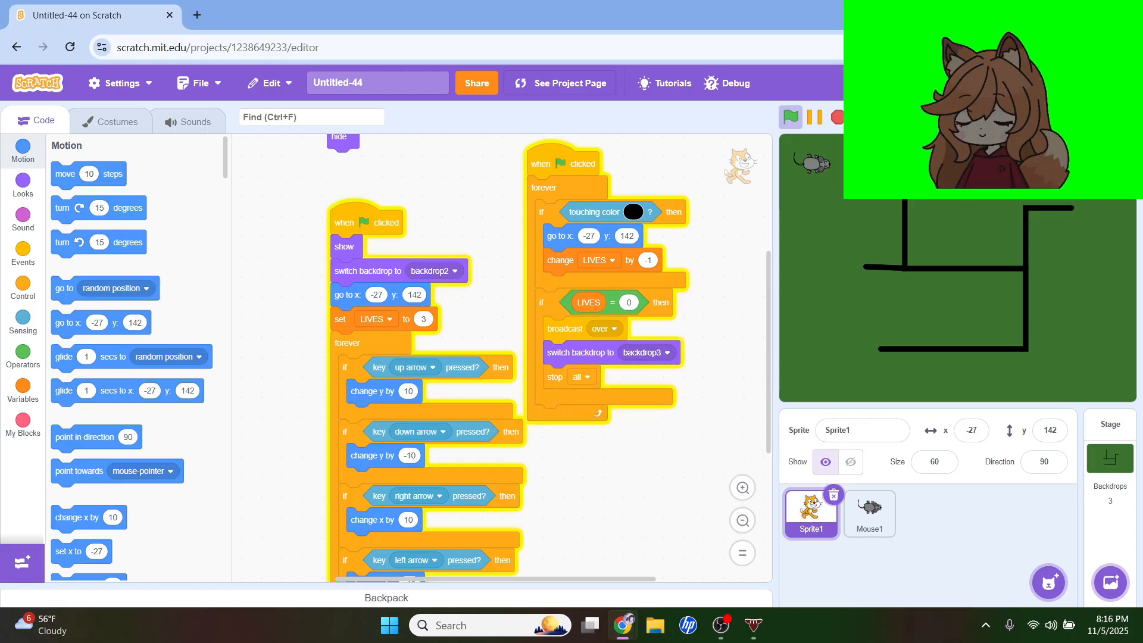
key(Right)
key(Down)
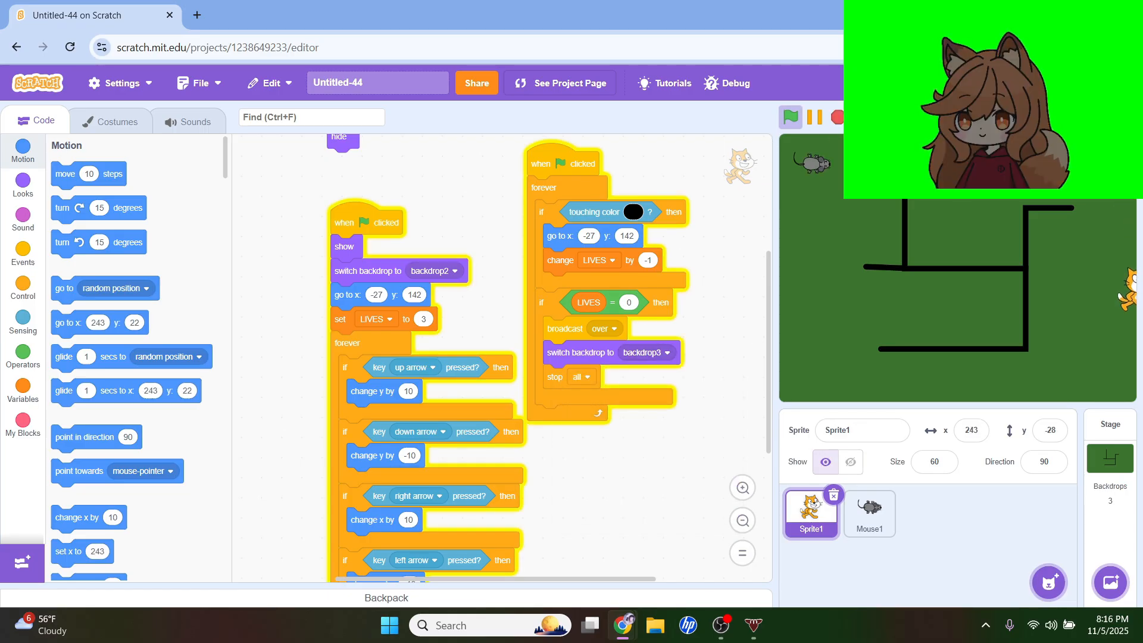
key(Left)
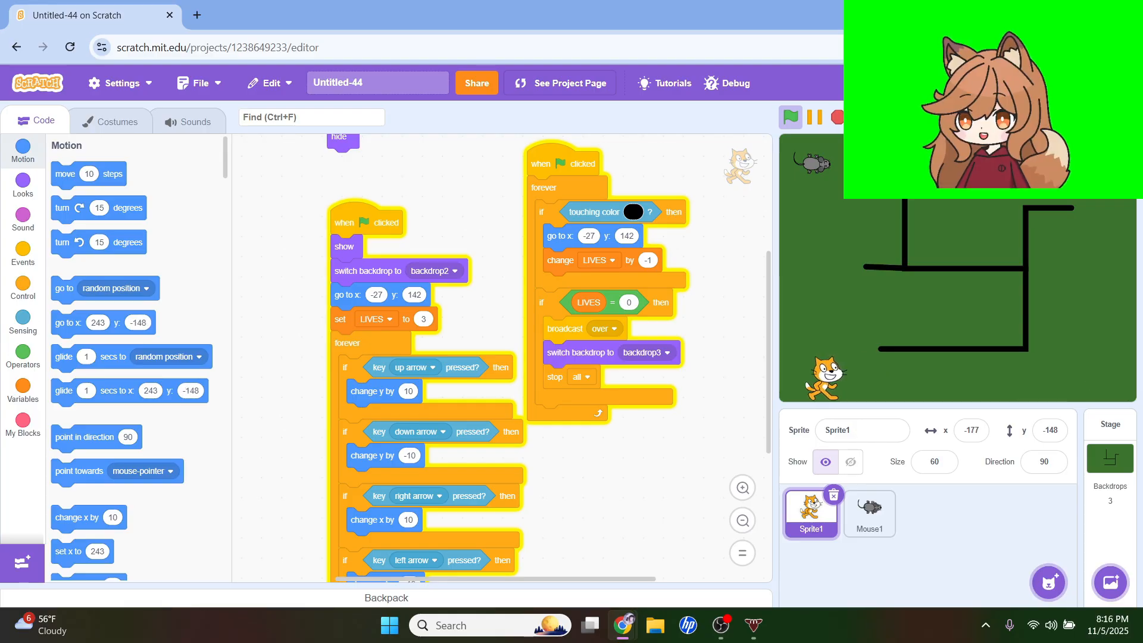
key(Up)
key(Up)
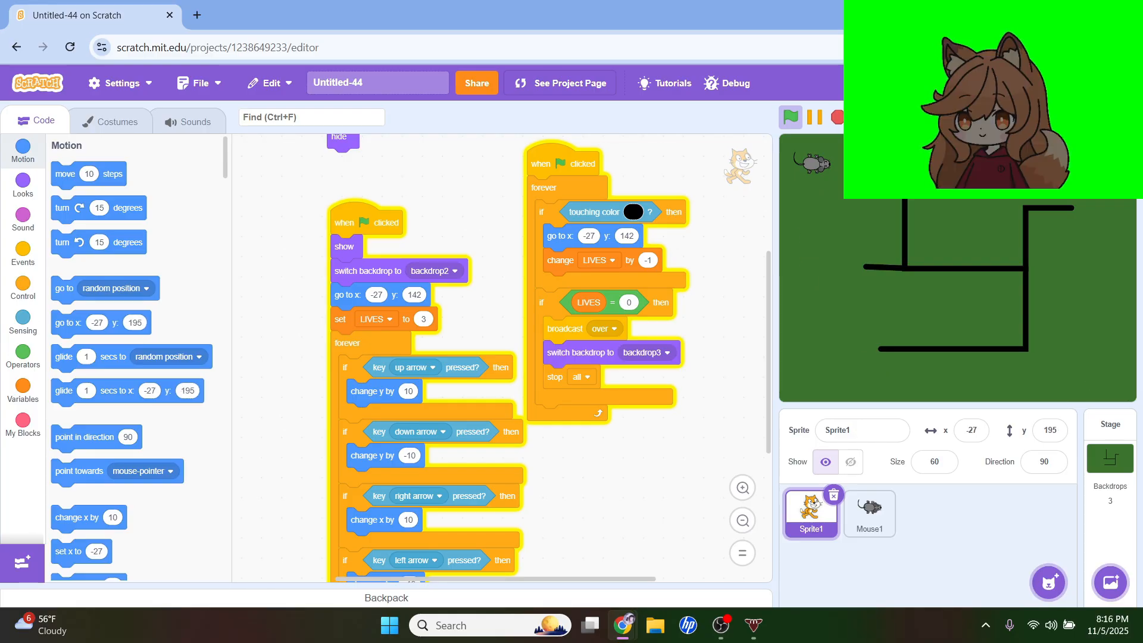
key(Down)
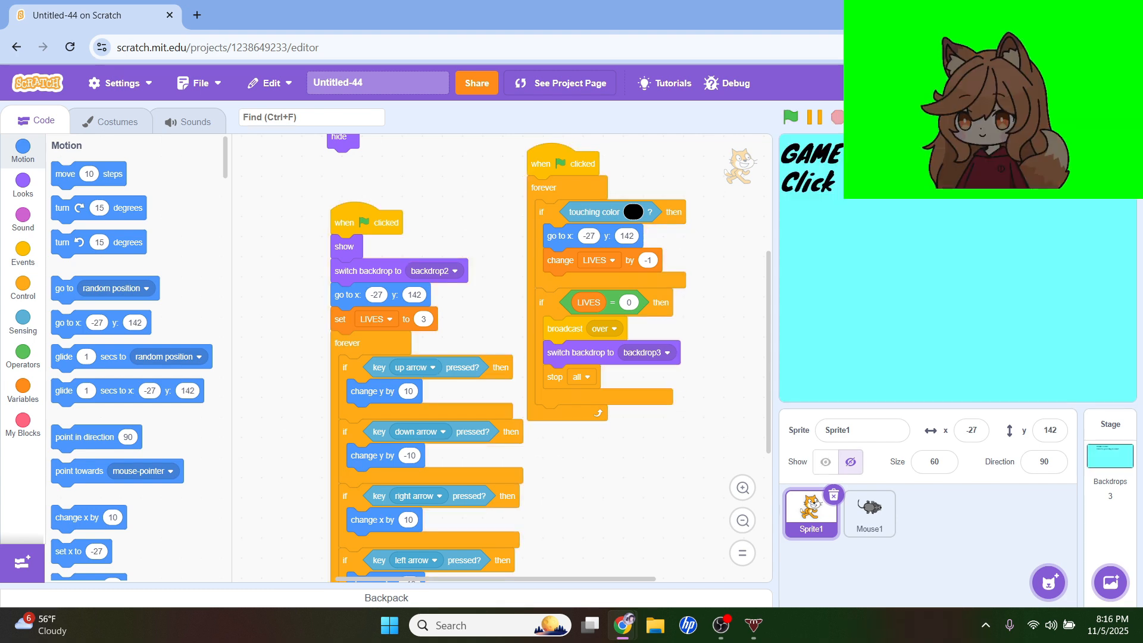
click(791, 114)
Fill all parts of Mouse1's mouse1-a costume with cyan: color 50, saturation 70, brightness 100
click(866, 522)
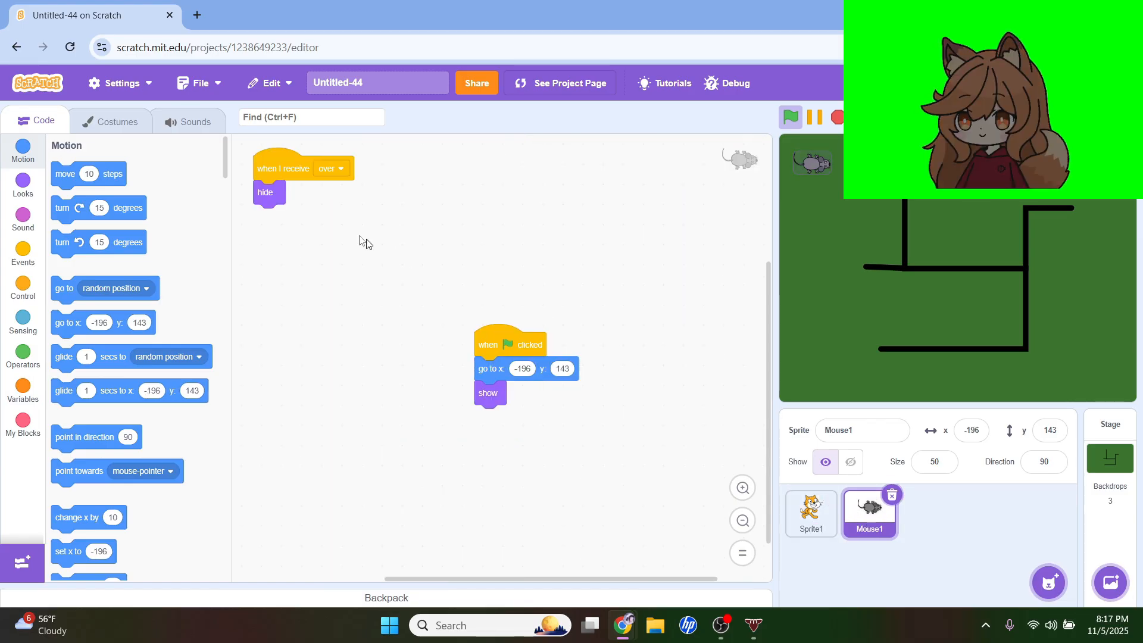
click(132, 134)
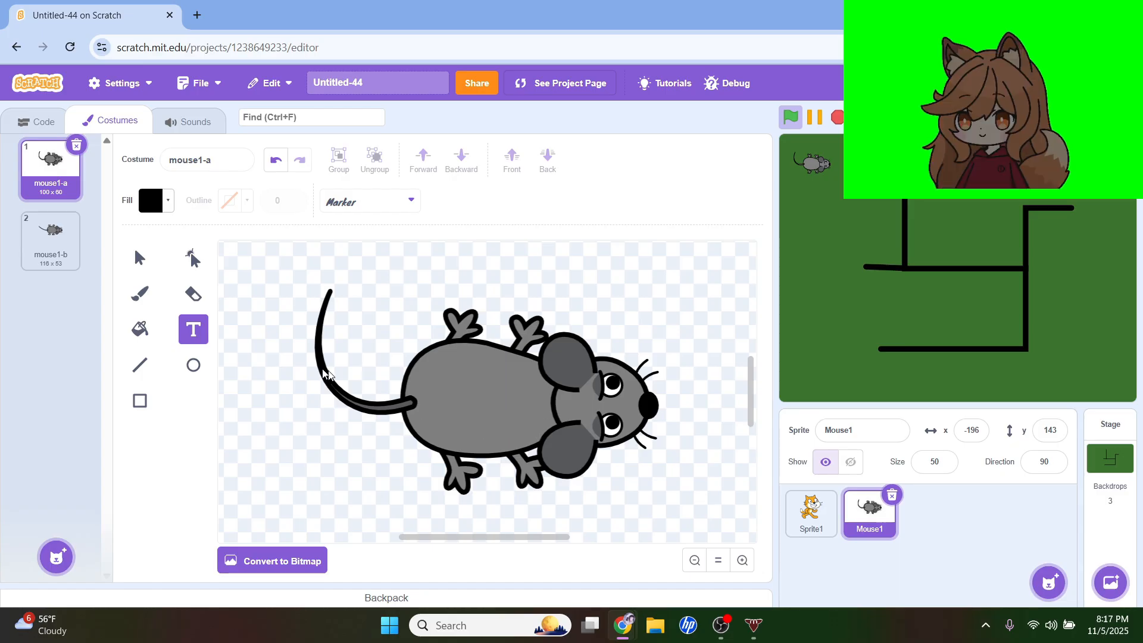
click(140, 258)
click(446, 370)
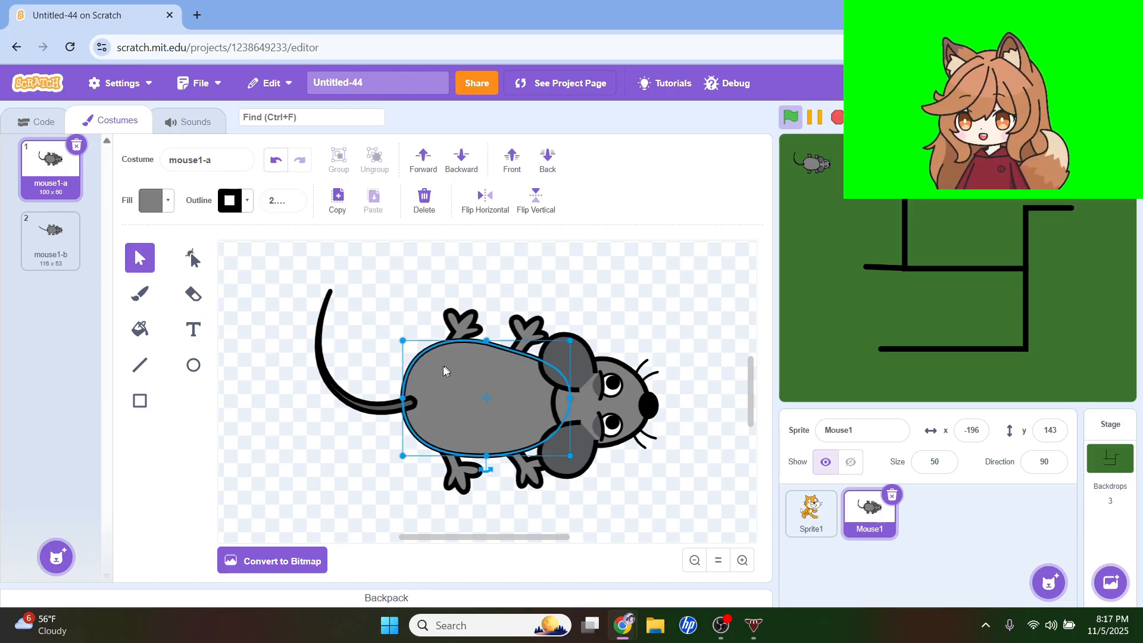
click(361, 323)
drag(647, 495, 647, 496)
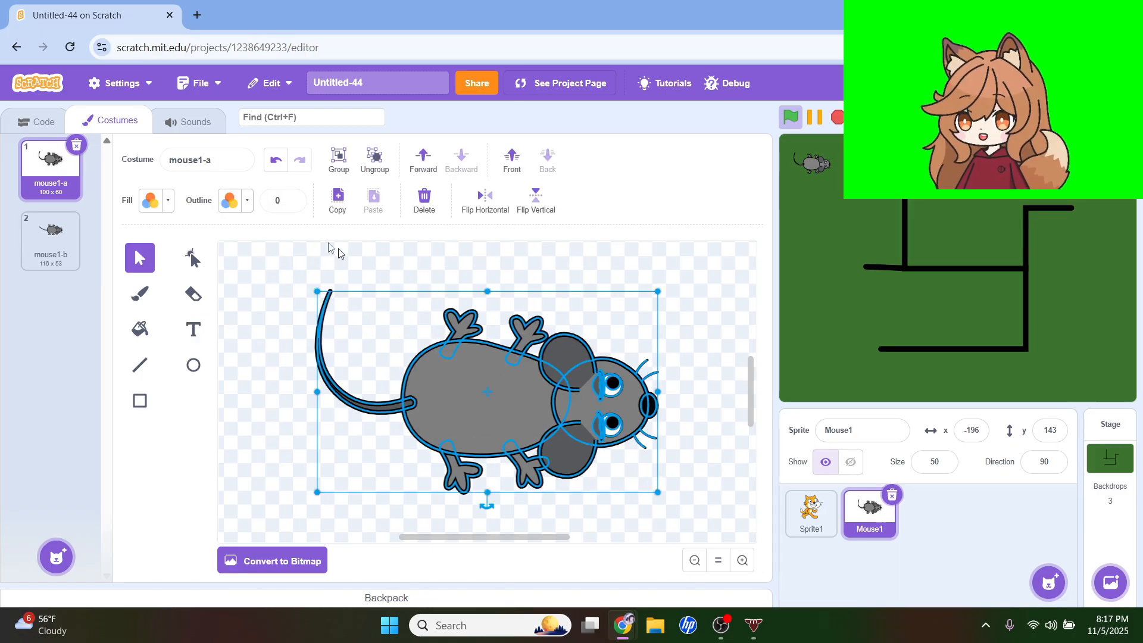
click(169, 201)
drag(193, 327, 170, 341)
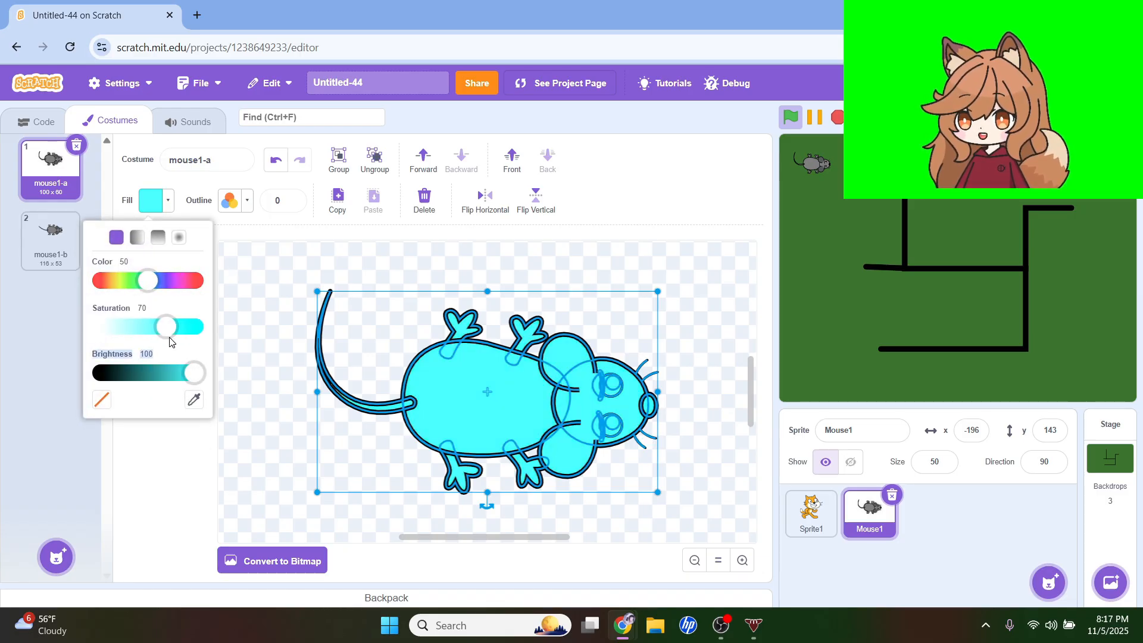
click(314, 314)
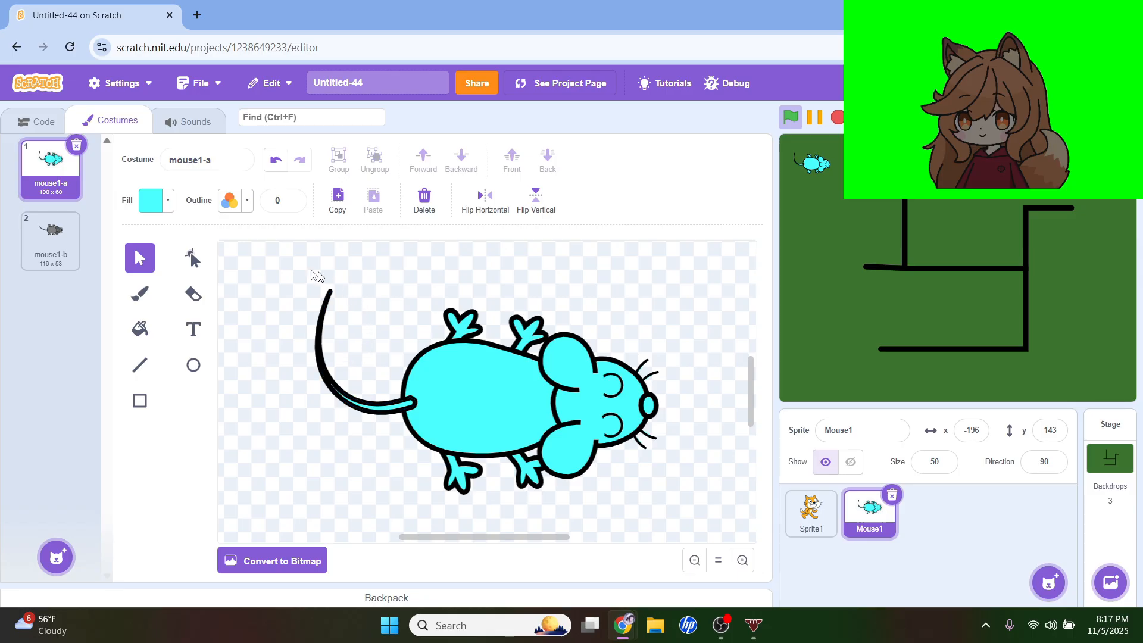
Change the outlines of all parts of the mouse1-a costume to white
drag(315, 273, 657, 495)
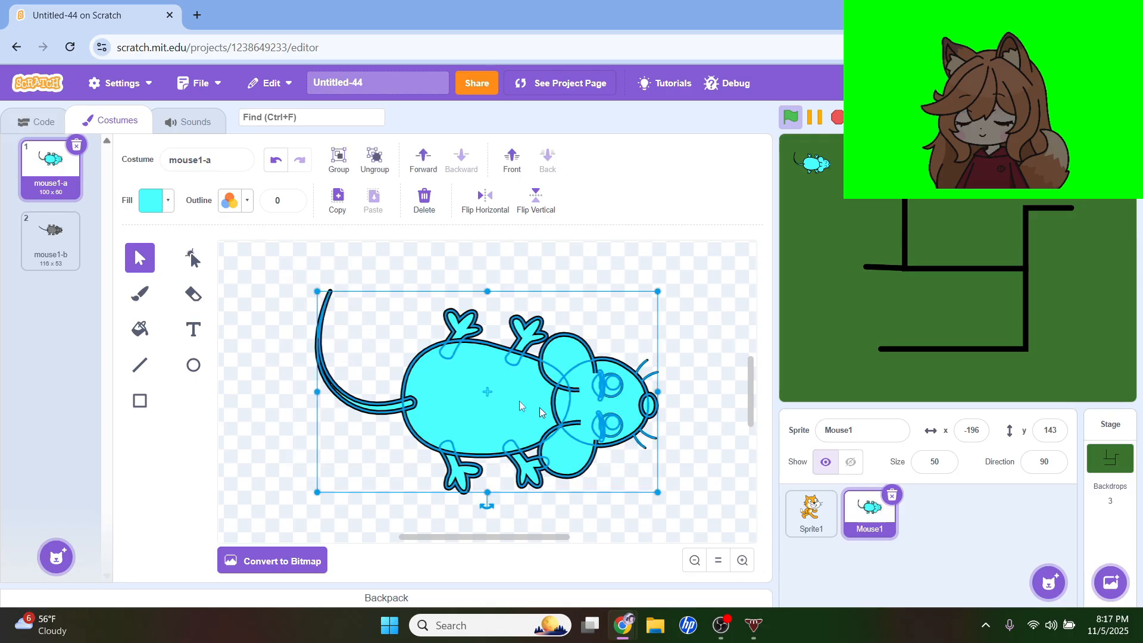
click(246, 203)
drag(181, 330, 170, 329)
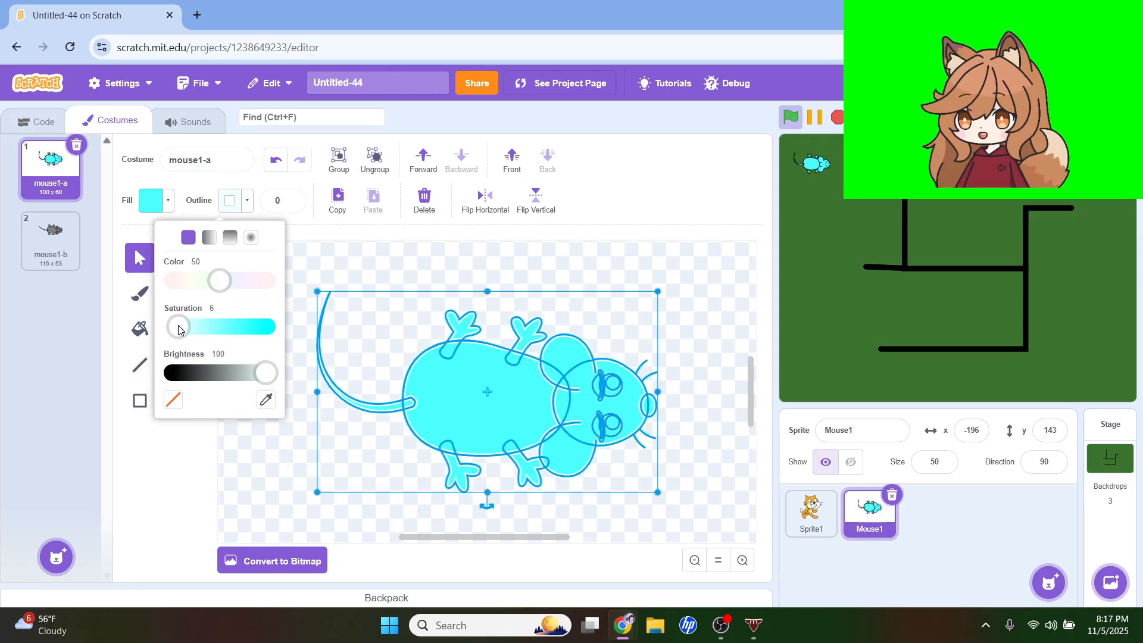
click(702, 357)
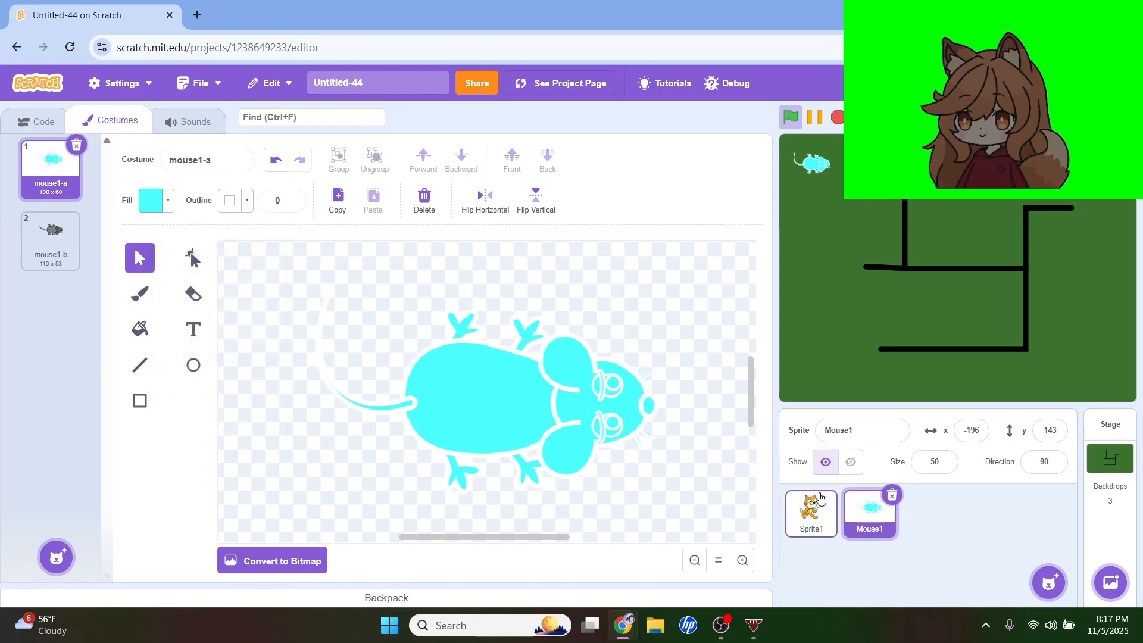
In Sprite1's code, duplicate the green-flag script that checks for touching black and for LIVES = 0
click(820, 497)
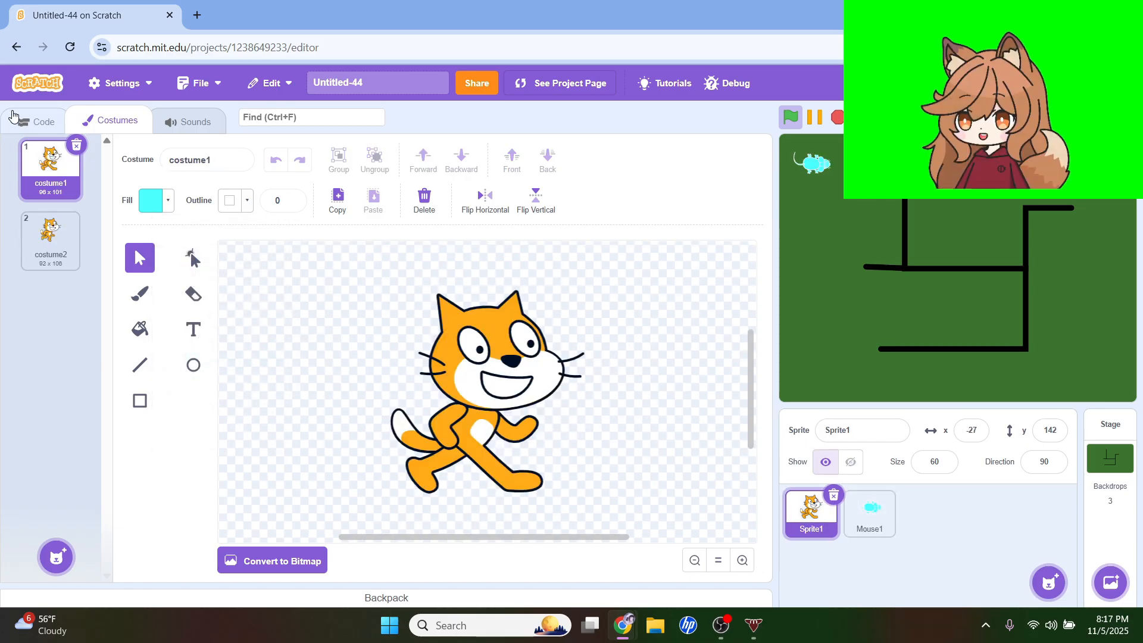
click(14, 116)
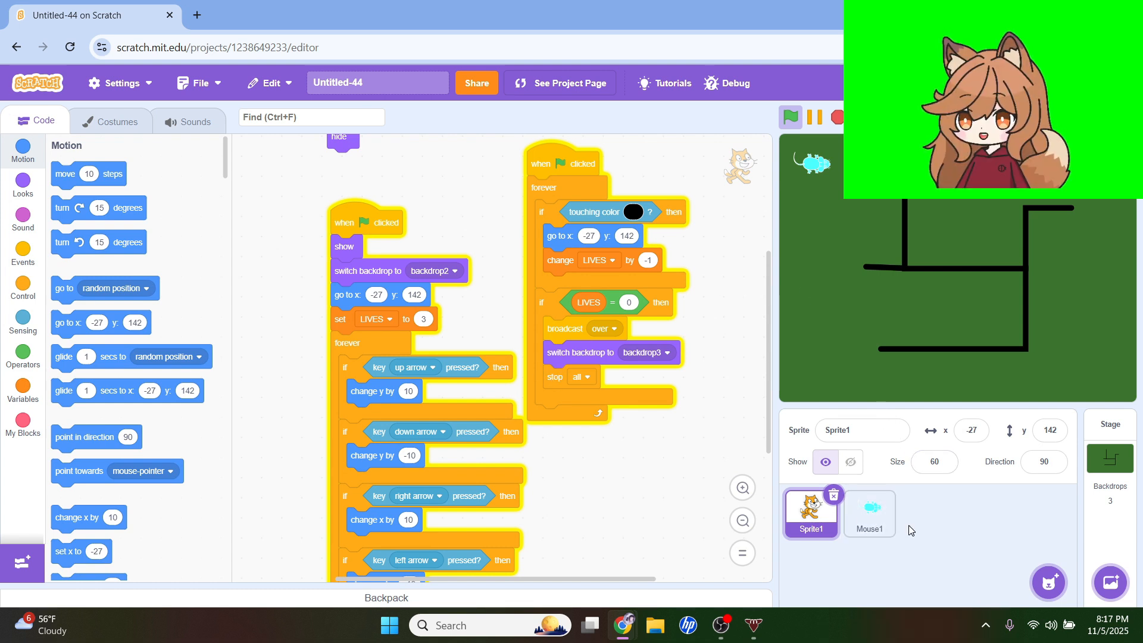
scroll(602, 492, up, 3)
scroll(553, 470, up, 3)
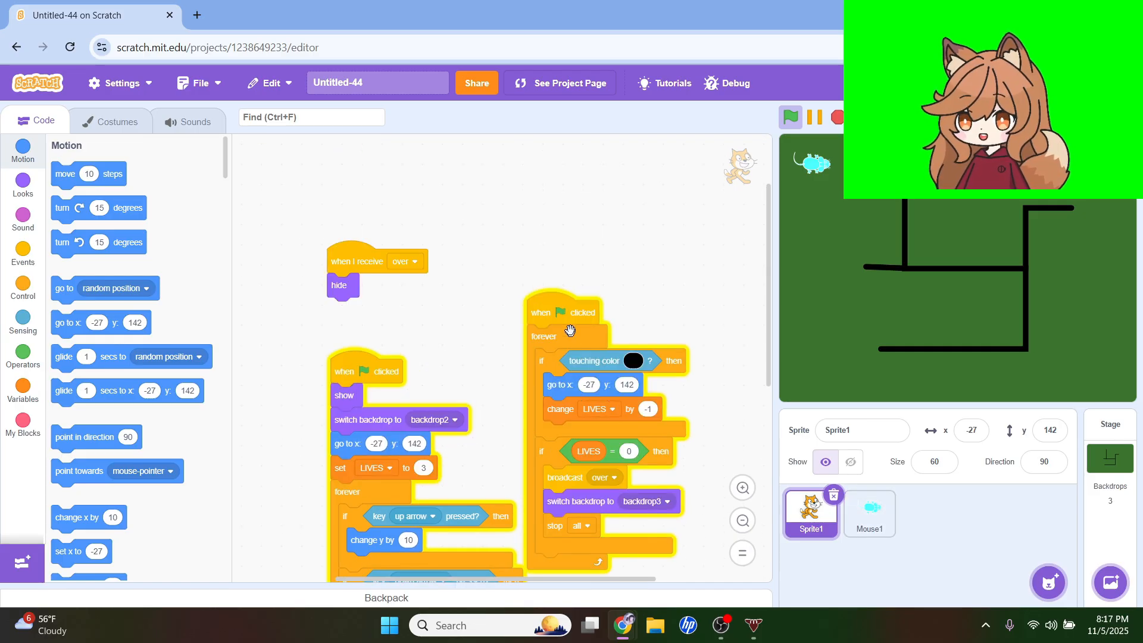
right_click(562, 338)
click(595, 328)
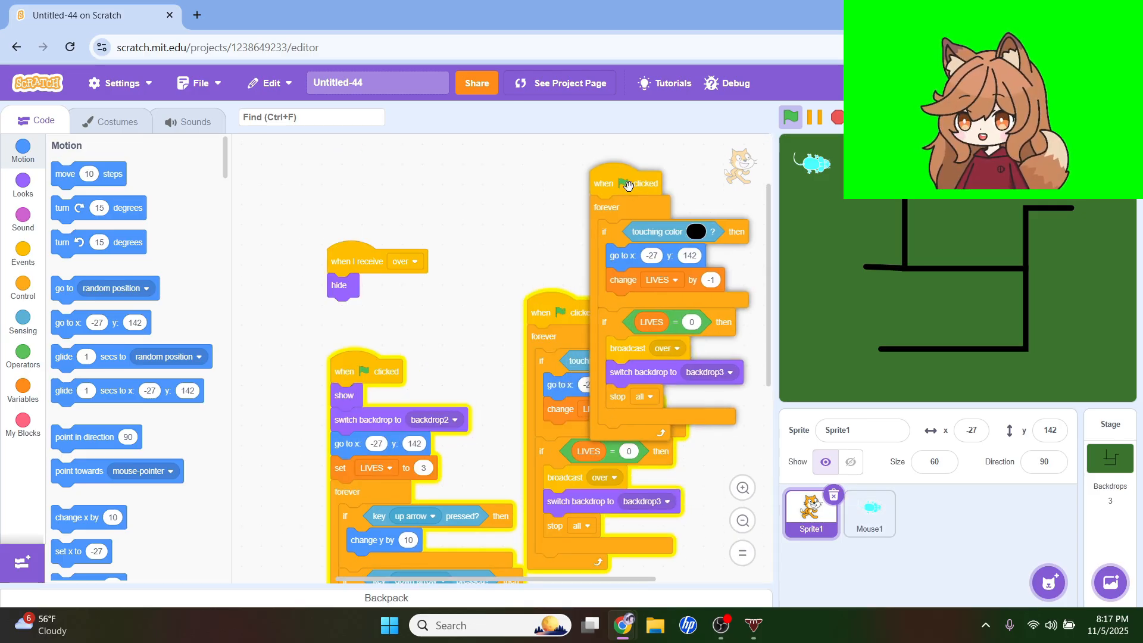
Strip the duplicated script to a forever loop with one empty if block, removing the LIVES check, the inner blocks and the color condition
drag(613, 329, 24, 357)
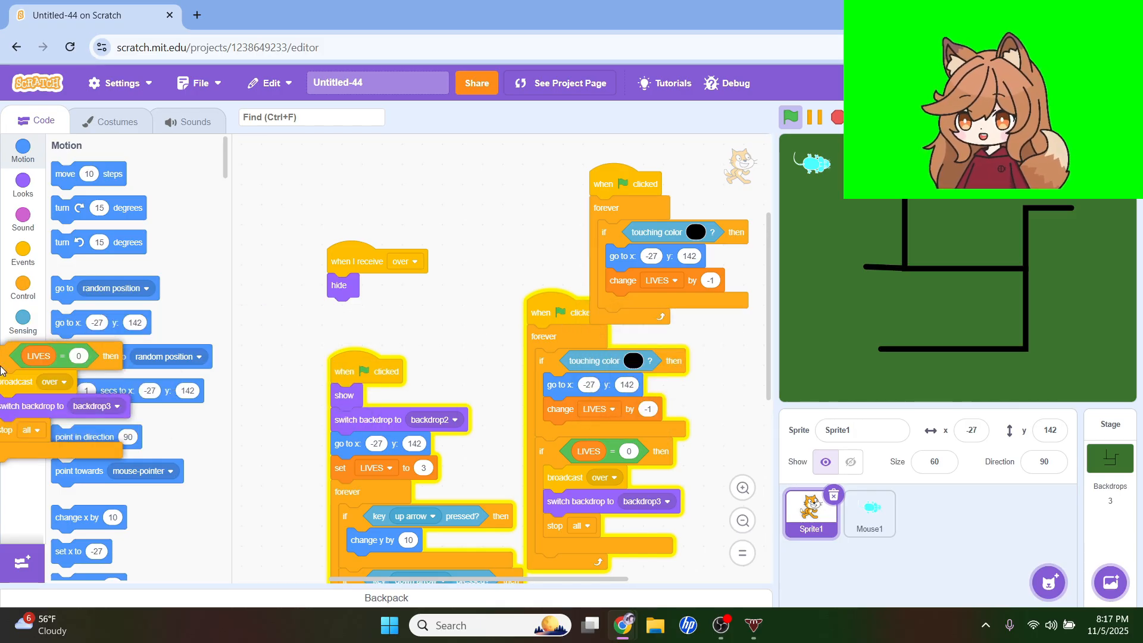
drag(652, 265, 36, 333)
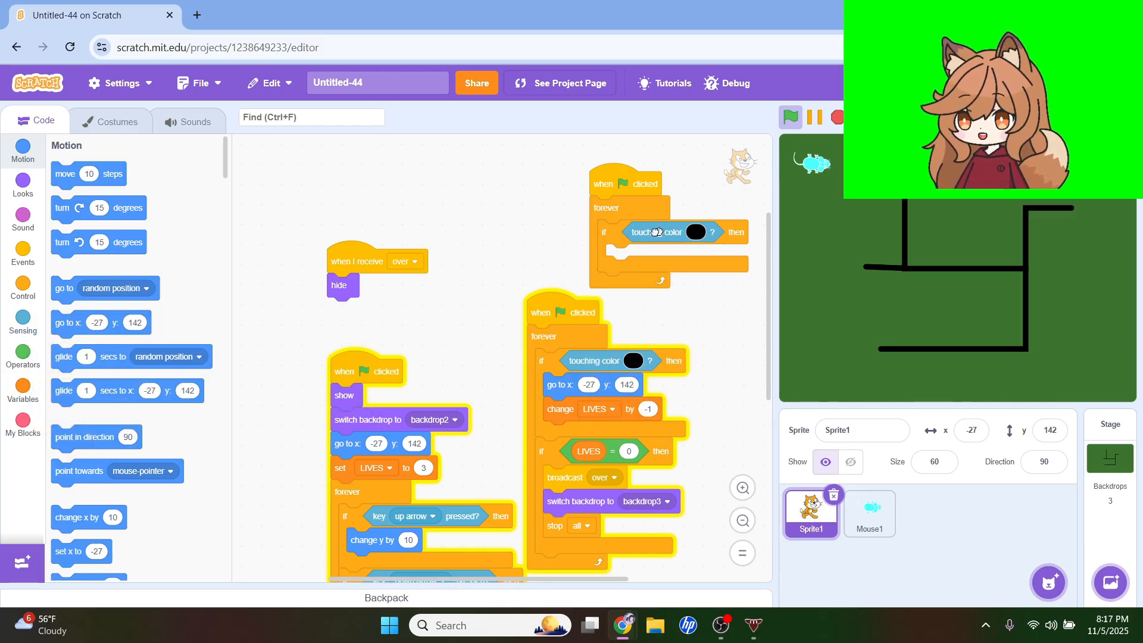
drag(656, 232, 1, 351)
Insert a touching condition into the duplicated script's empty if block and set its target to Mouse1
click(9, 317)
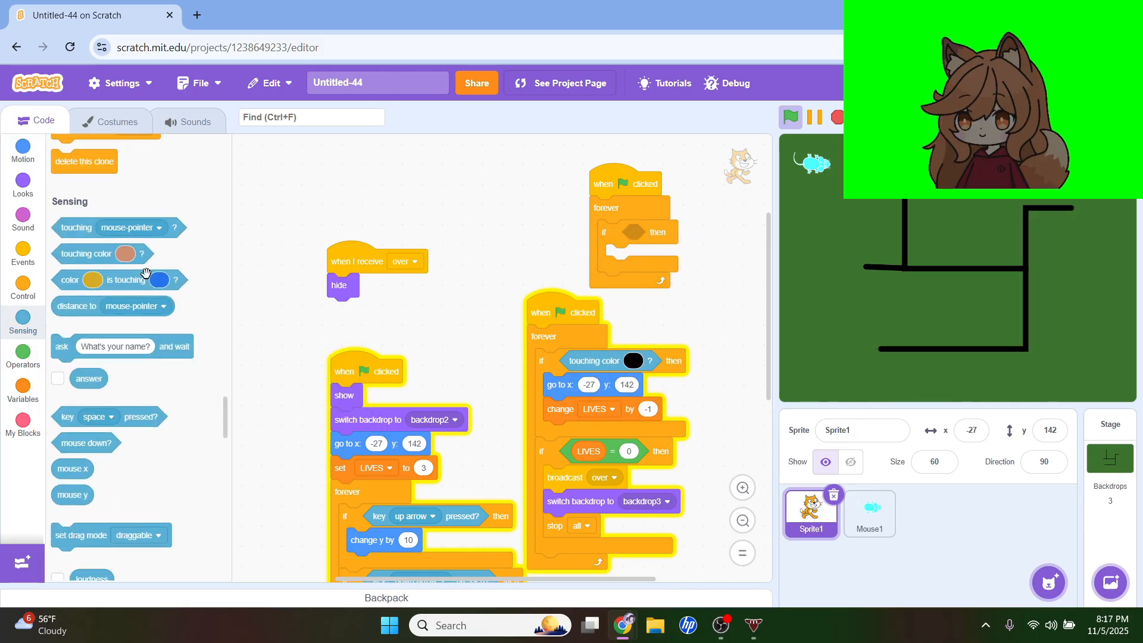
drag(71, 171, 658, 232)
click(697, 259)
click(691, 231)
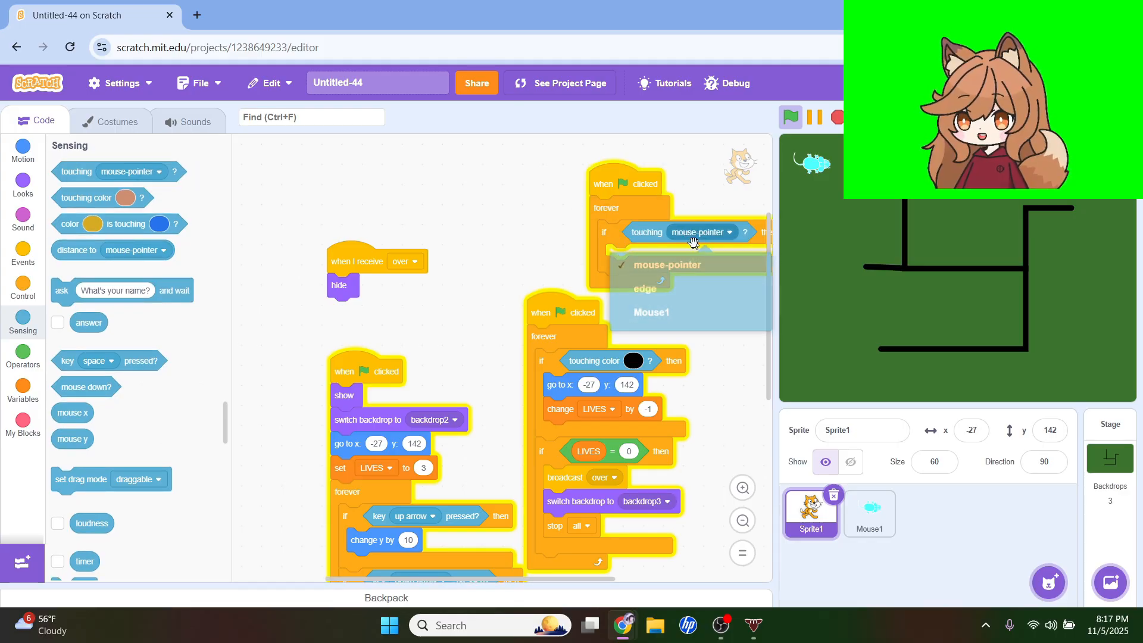
click(685, 321)
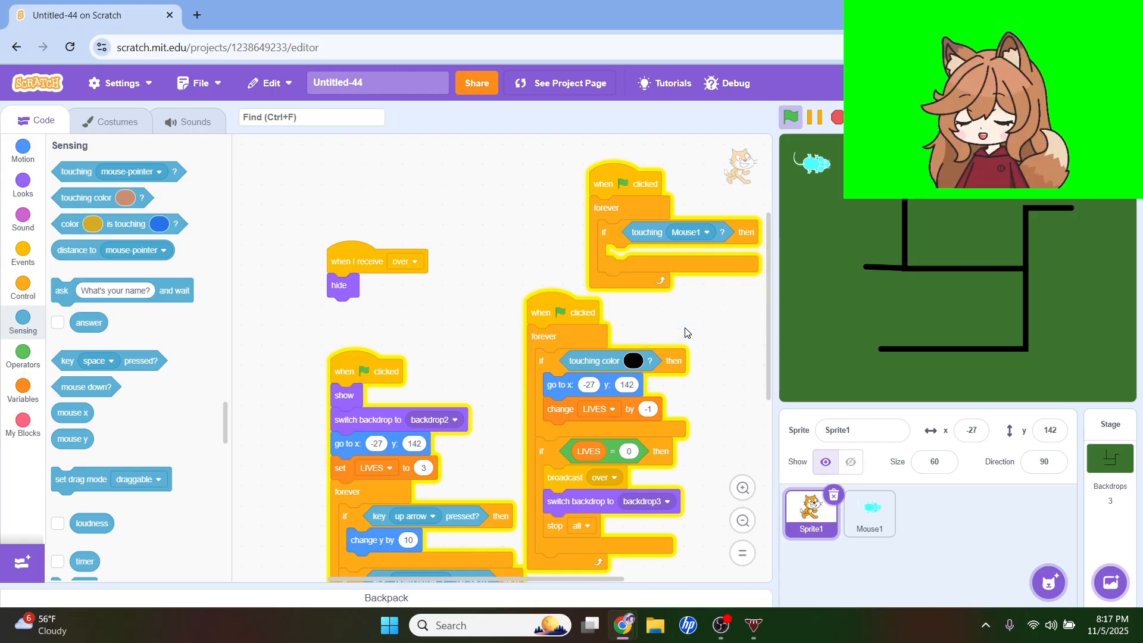
Add a "stop all" block inside the "touching Mouse1" condition
scroll(136, 296, up, 4)
scroll(130, 286, up, 10)
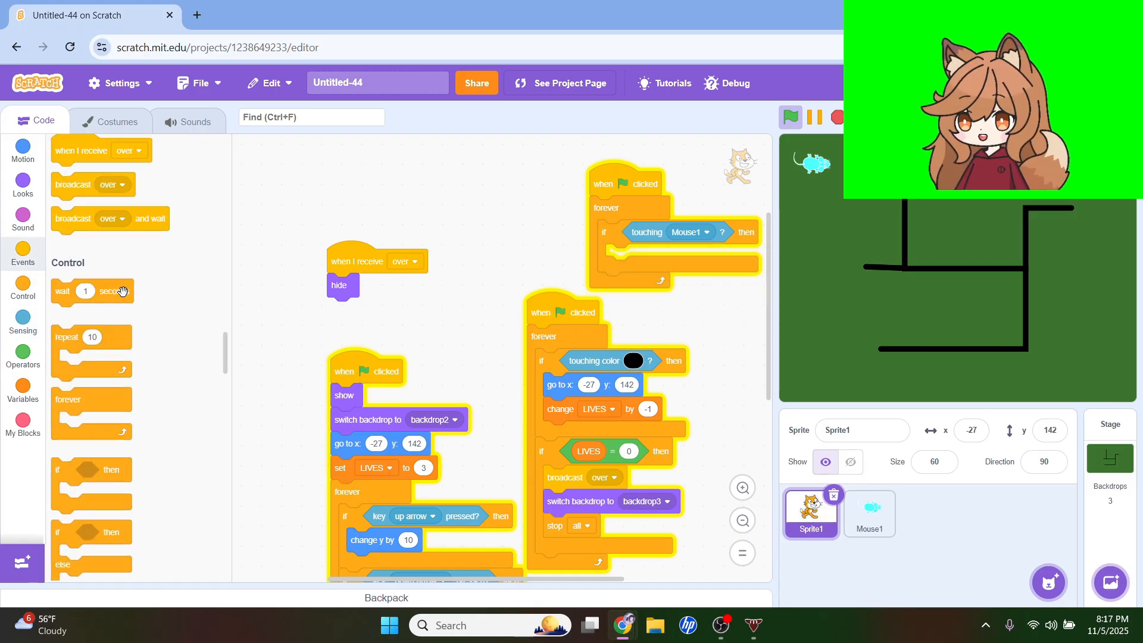
click(29, 201)
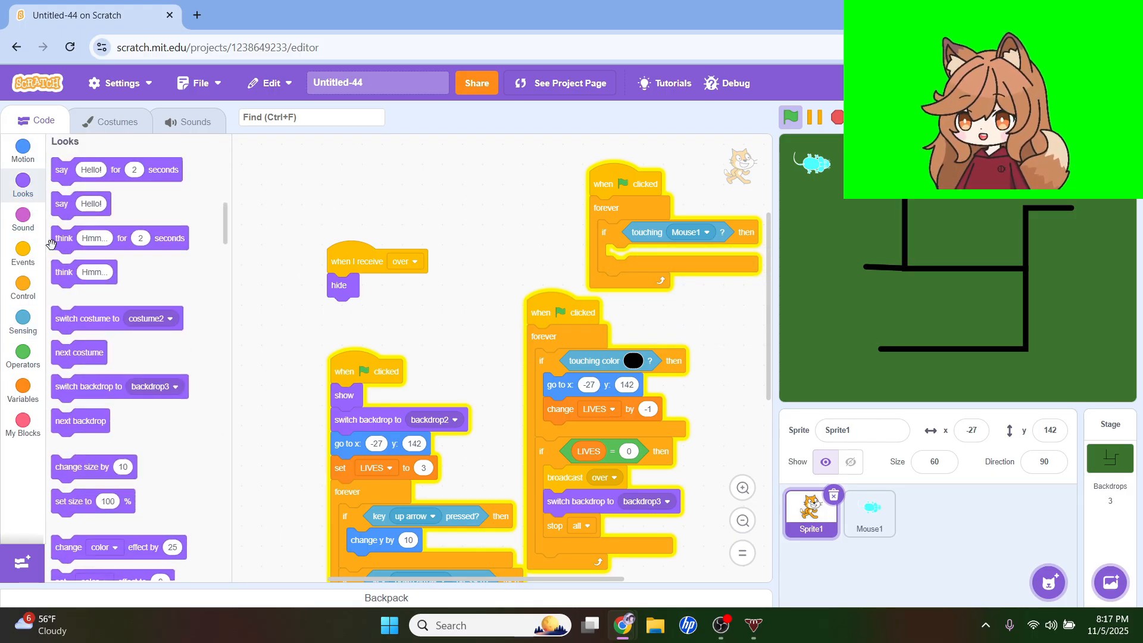
click(23, 285)
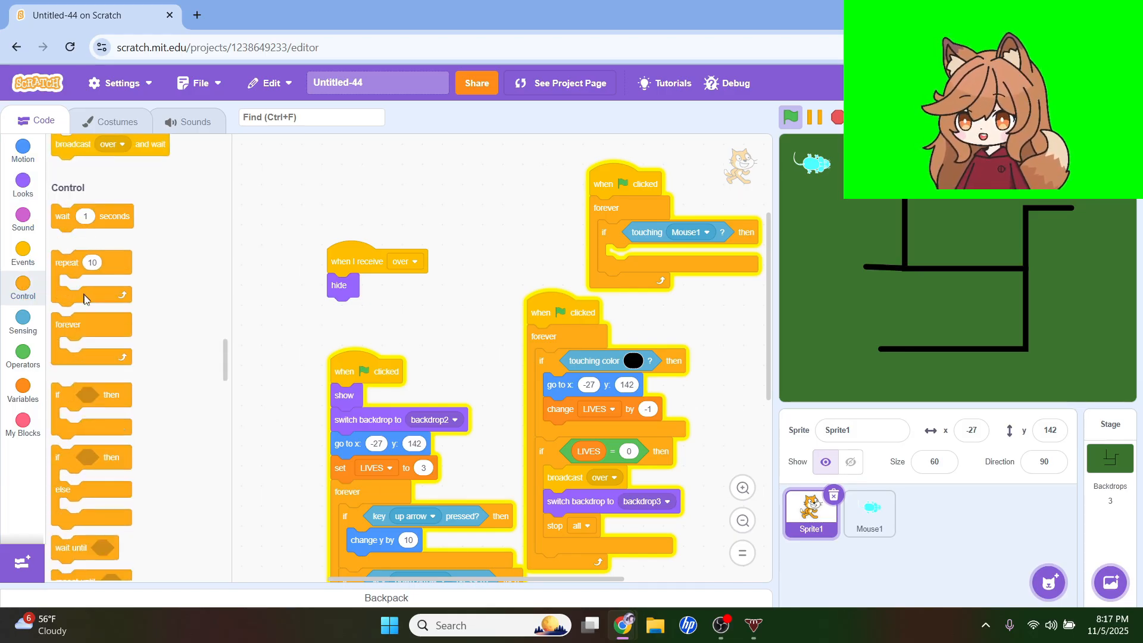
scroll(86, 310, down, 5)
drag(84, 319, 640, 257)
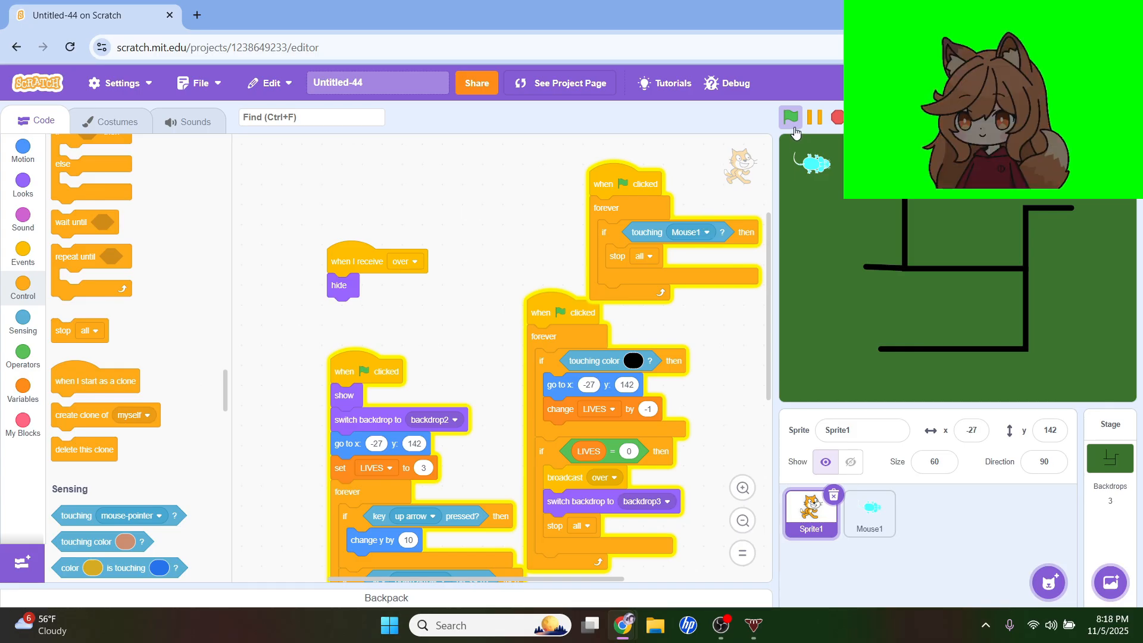
Run the game and steer the cat around the maze to the mouse to test the stop condition
key(Right)
key(Down)
key(Left)
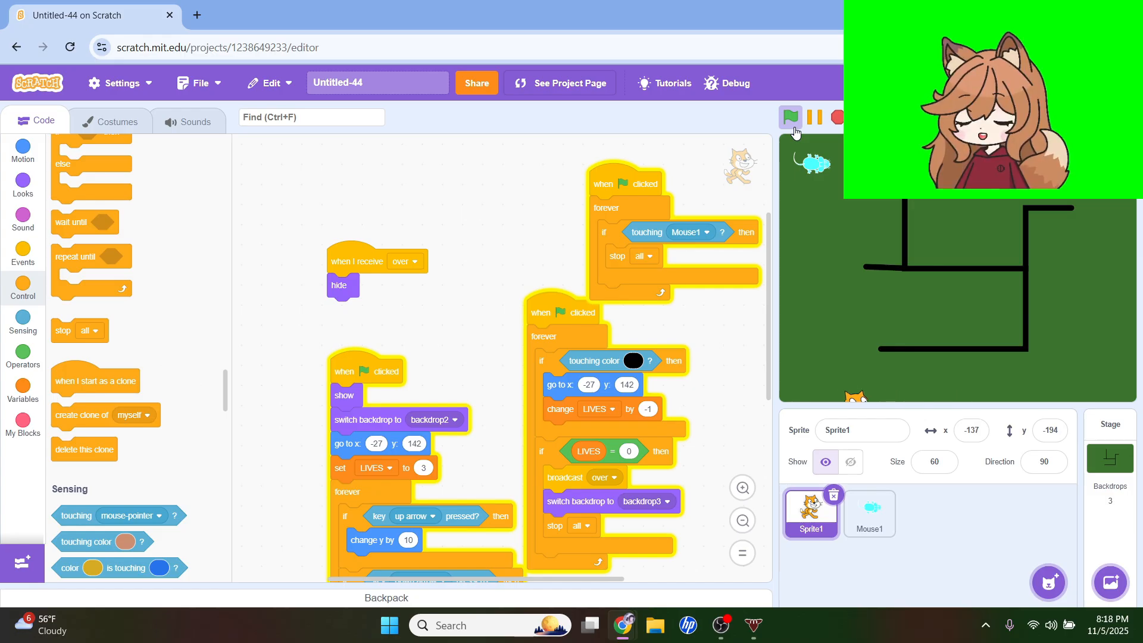
key(Up)
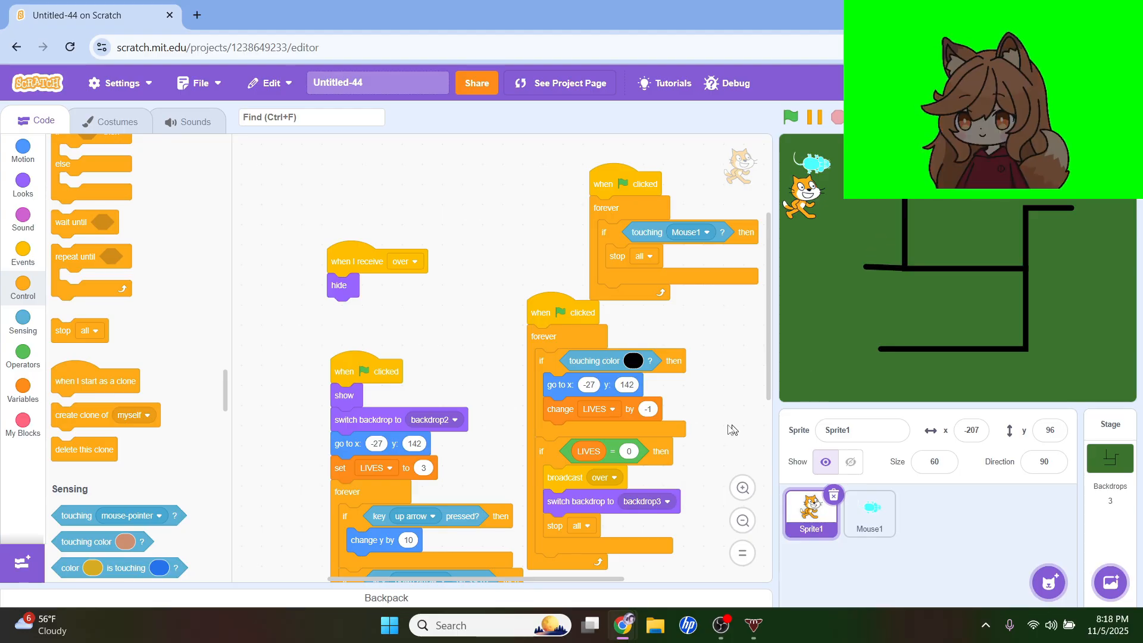
Insert a say block reading "YOU WON!" above "stop all" in the "touching Mouse1" condition
click(13, 183)
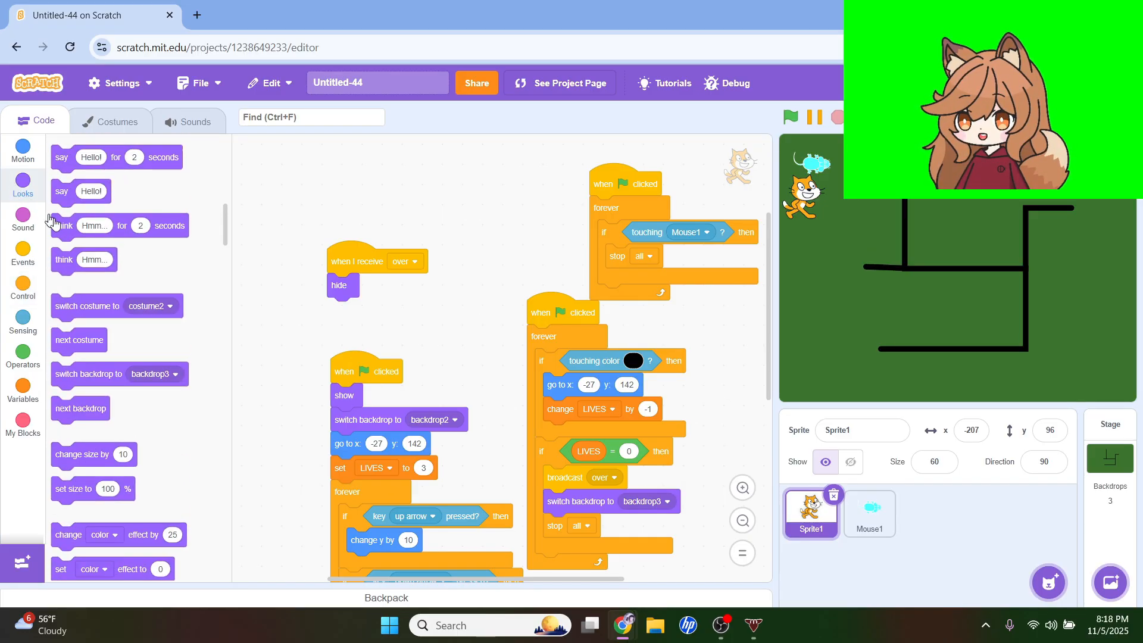
drag(61, 219, 658, 257)
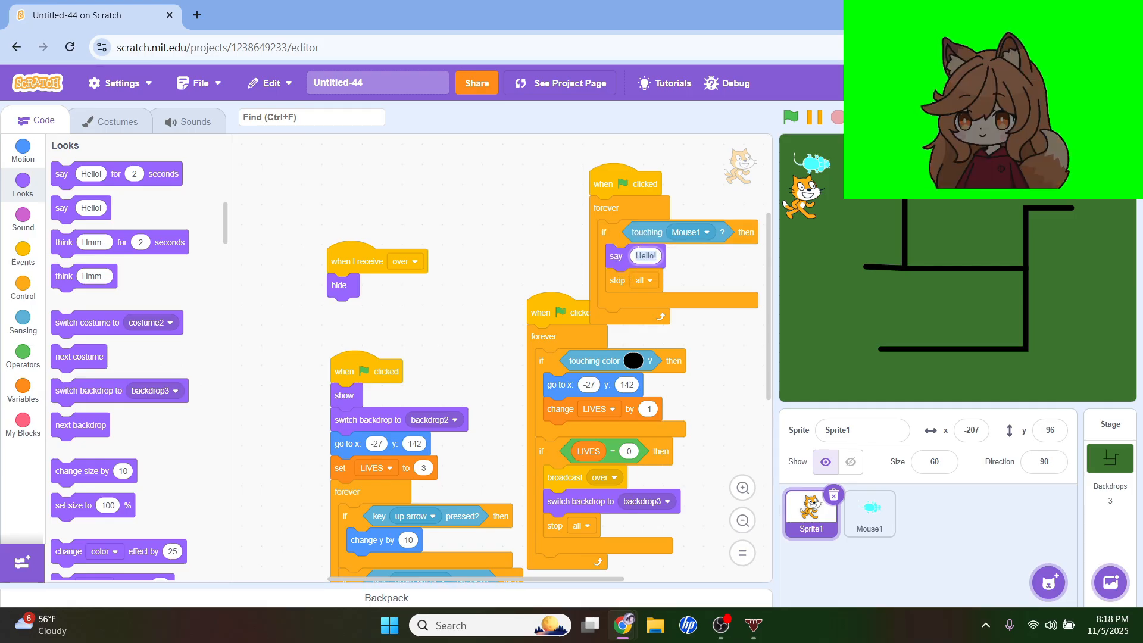
text(YOU)
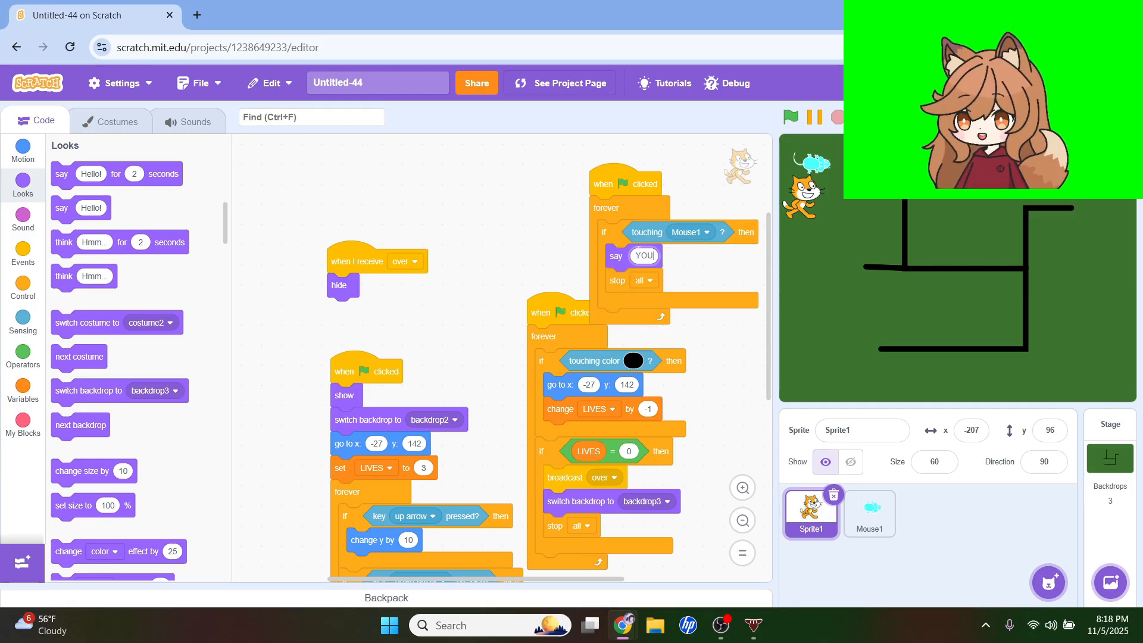
text( WON!)
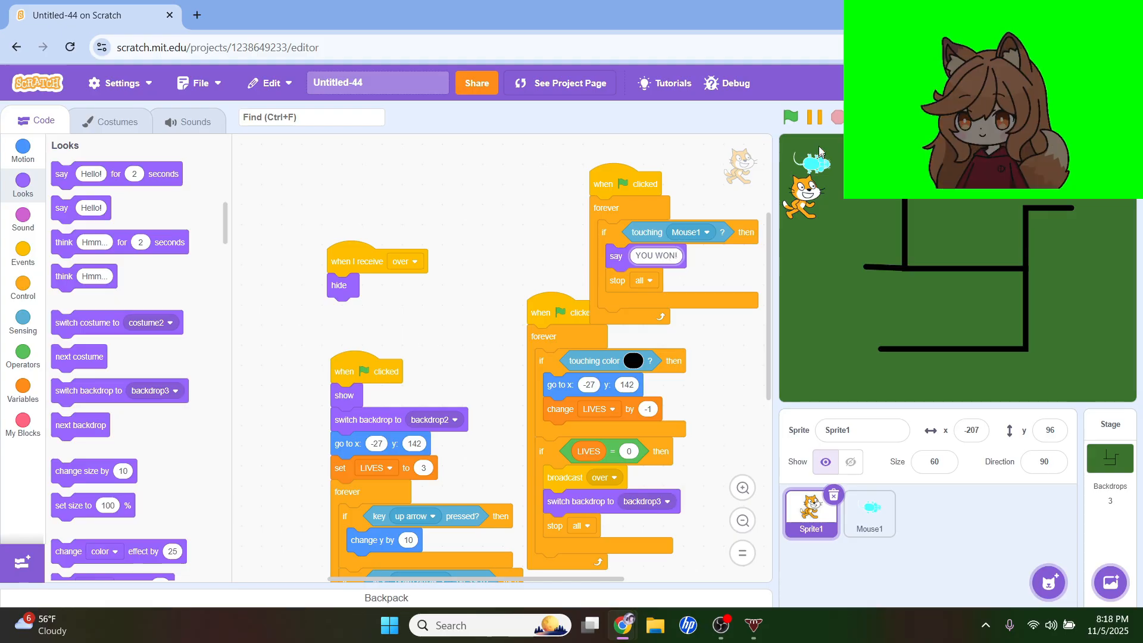
Restart the game and steer the cat around the maze to the mouse to test the win message
click(791, 118)
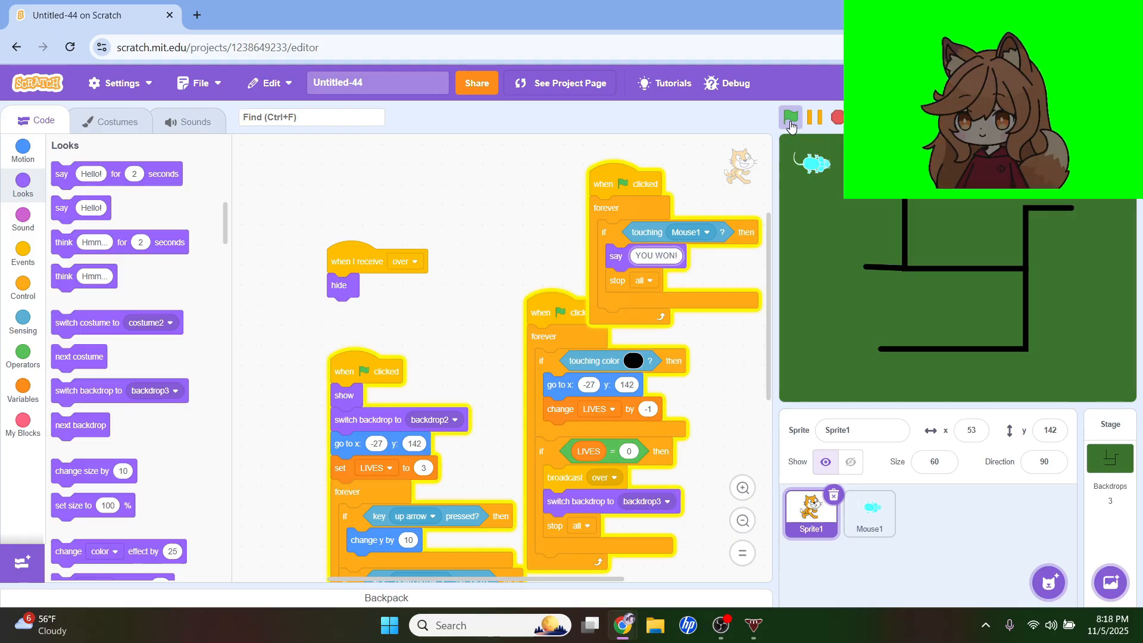
key(Down)
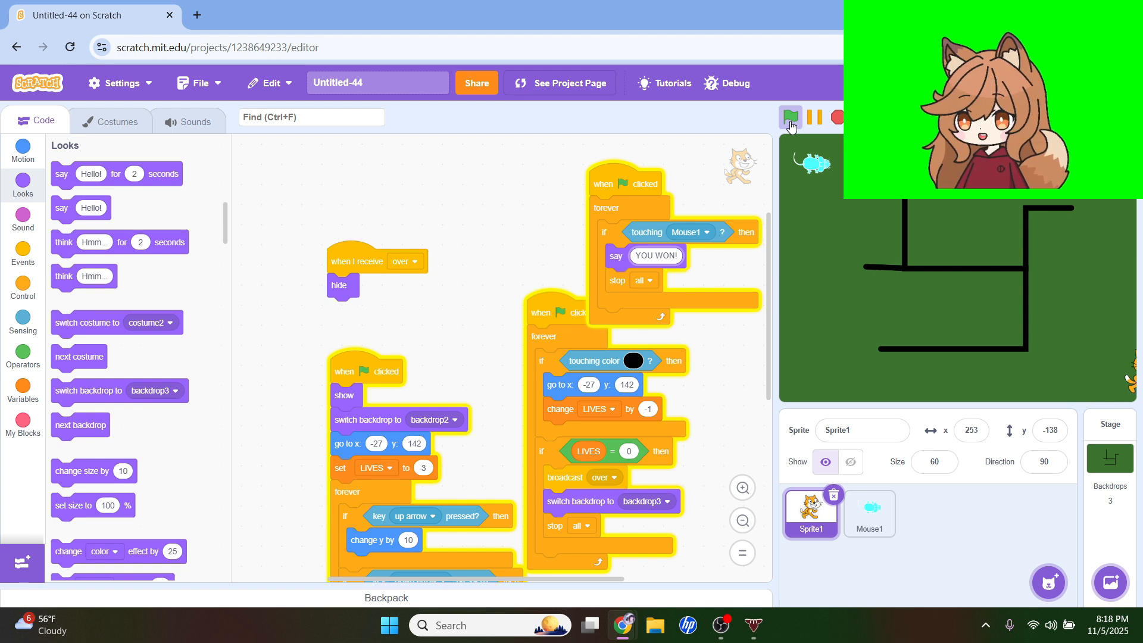
key(Left)
key(Left)
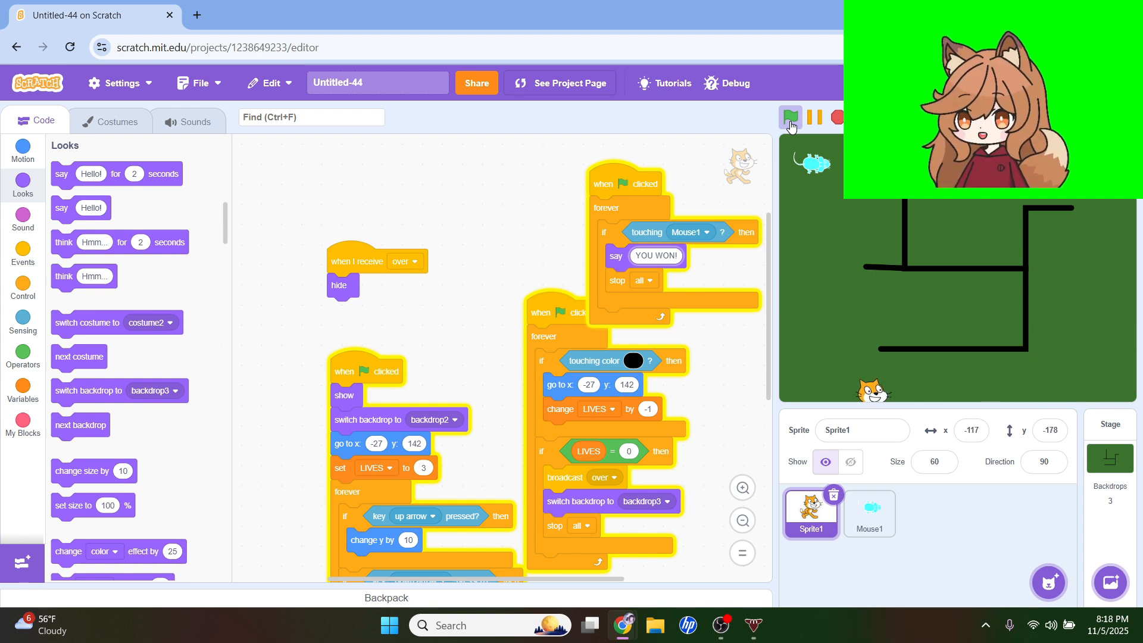
key(Up)
key(Up)
key(Left)
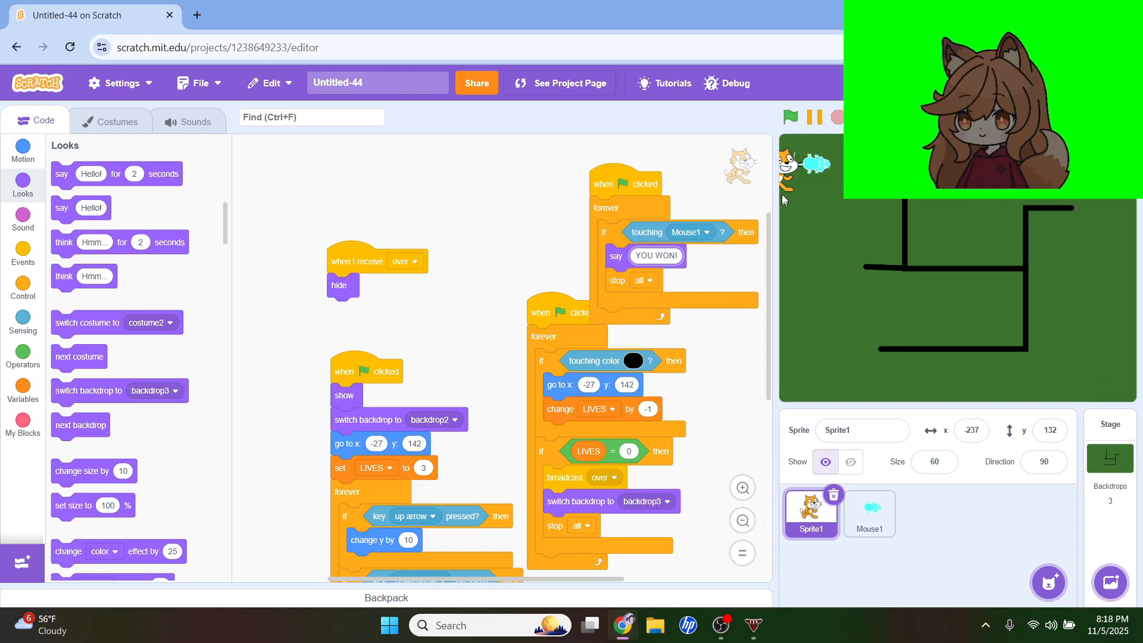
Remove the "YOU WON!" say block from the "touching Mouse1" condition, keeping "stop all" inside it
click(801, 125)
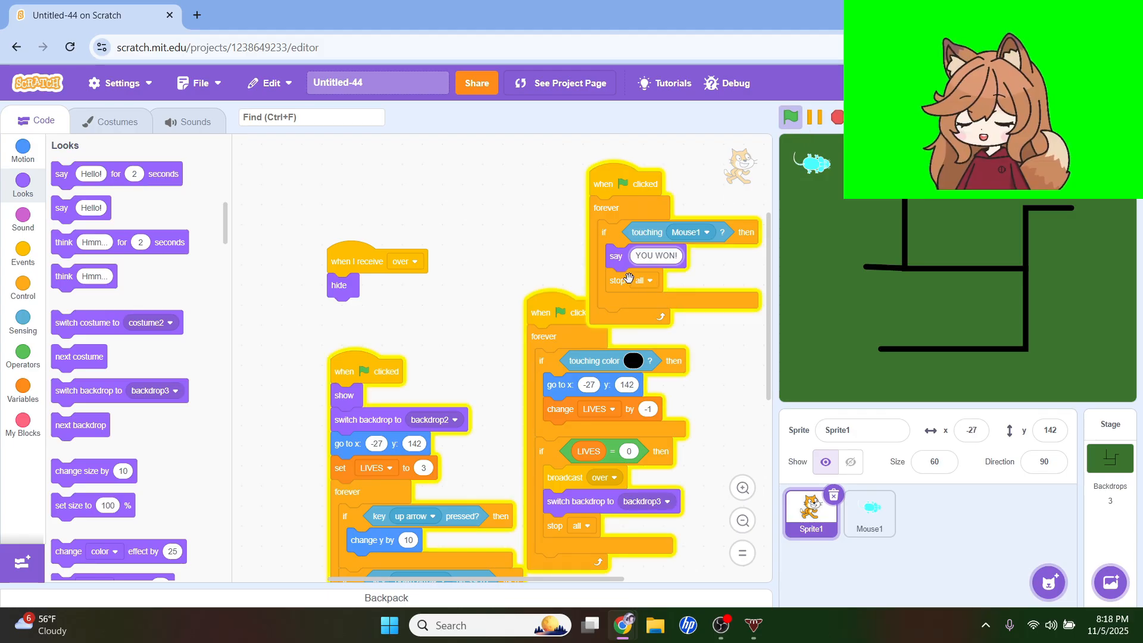
drag(630, 278, 694, 337)
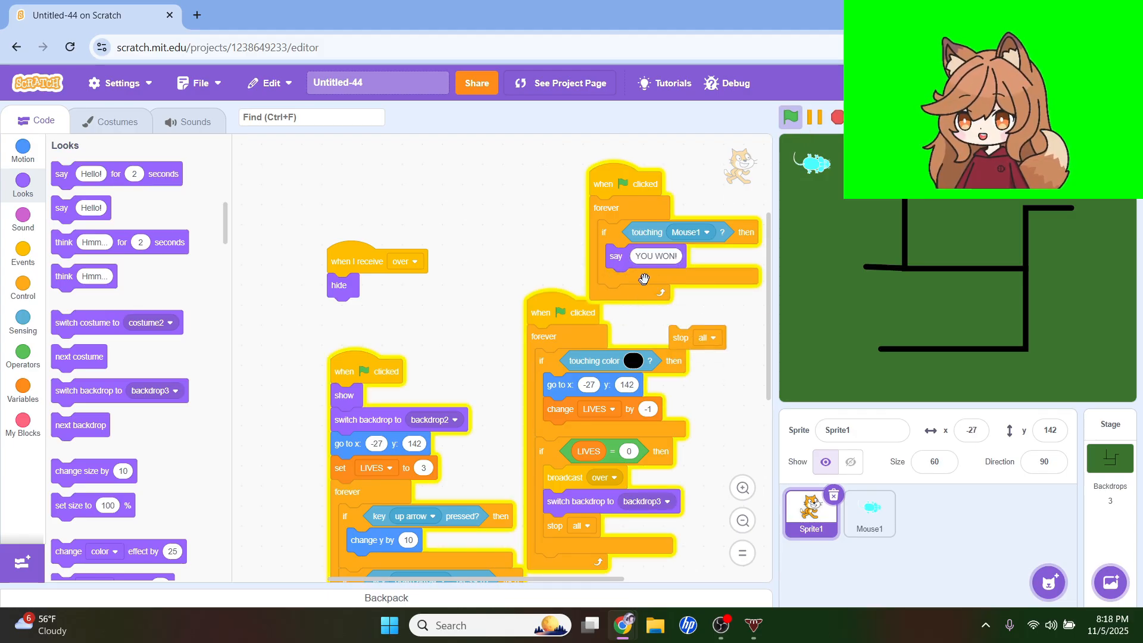
drag(637, 258, 137, 321)
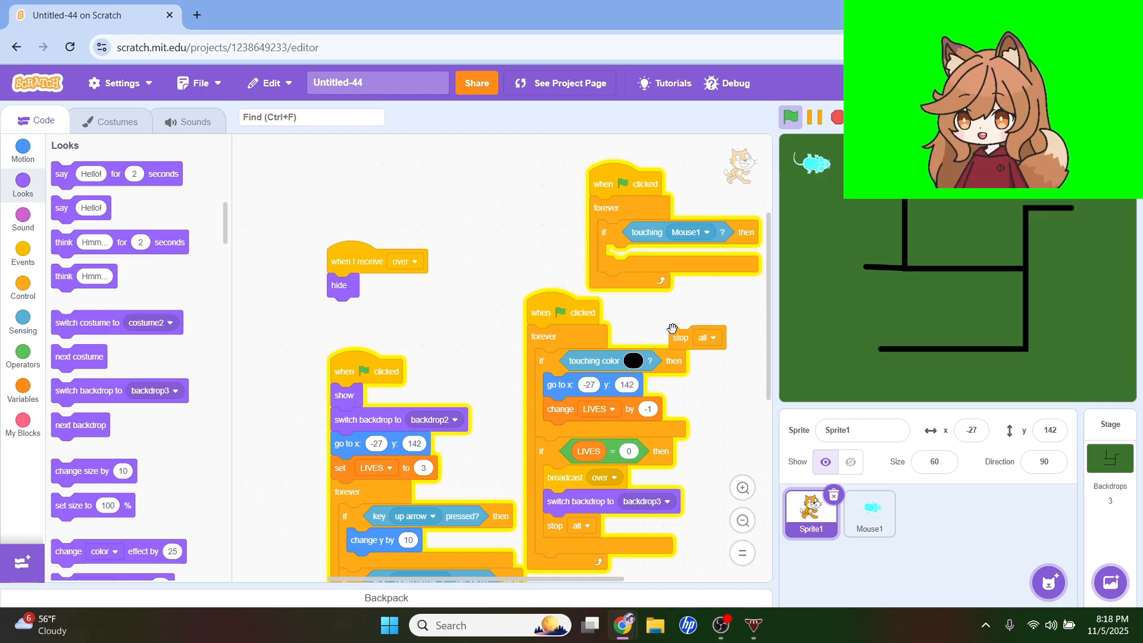
drag(672, 328, 614, 249)
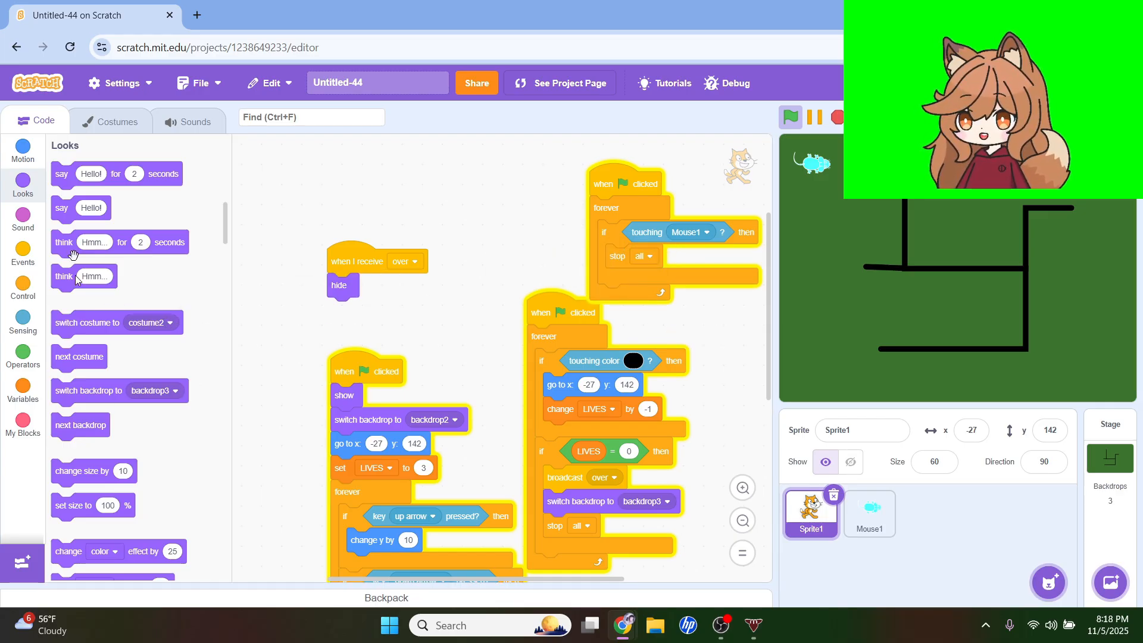
Duplicate Sprite1's costume1
click(132, 122)
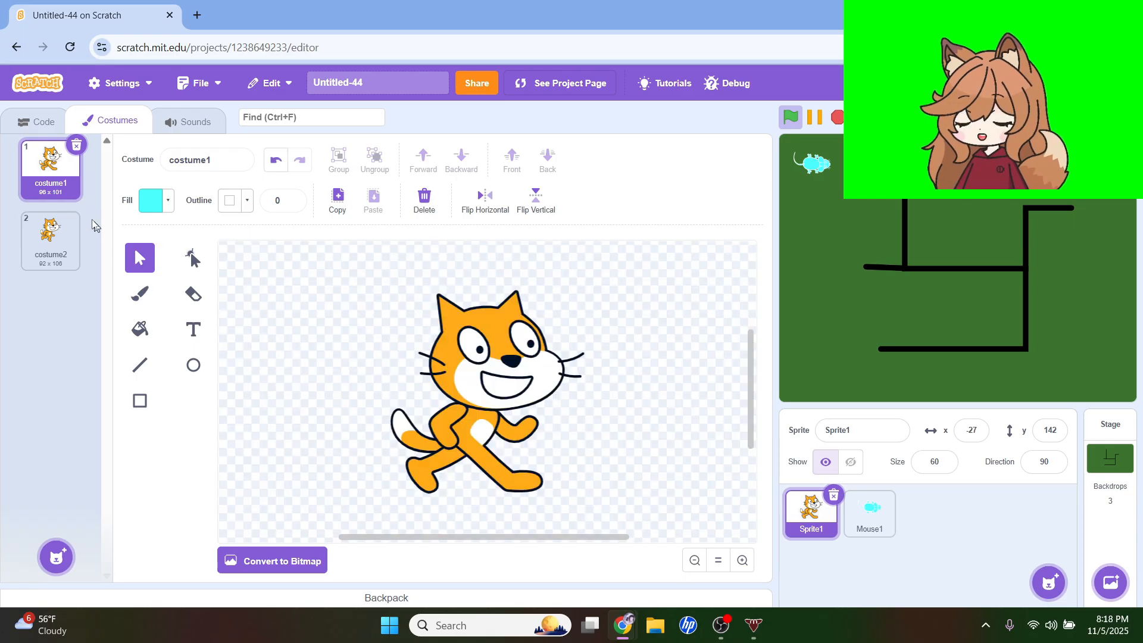
right_click(64, 179)
click(78, 189)
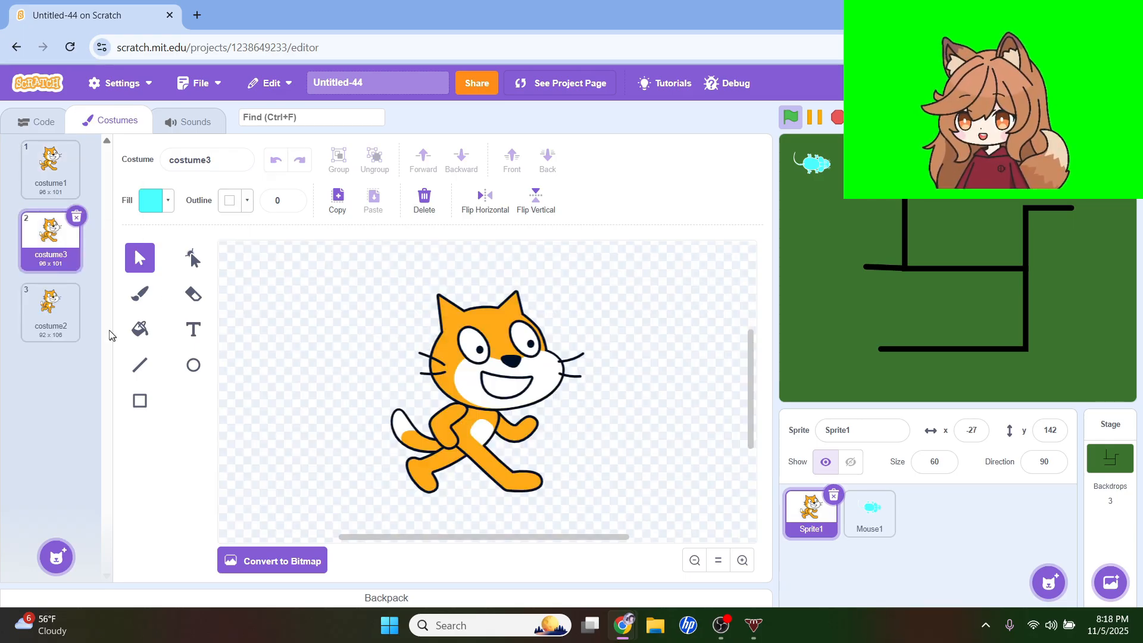
Add the text "YOU WON!" over the cat's head in the duplicated costume and darken its fill to brightness 8
click(190, 329)
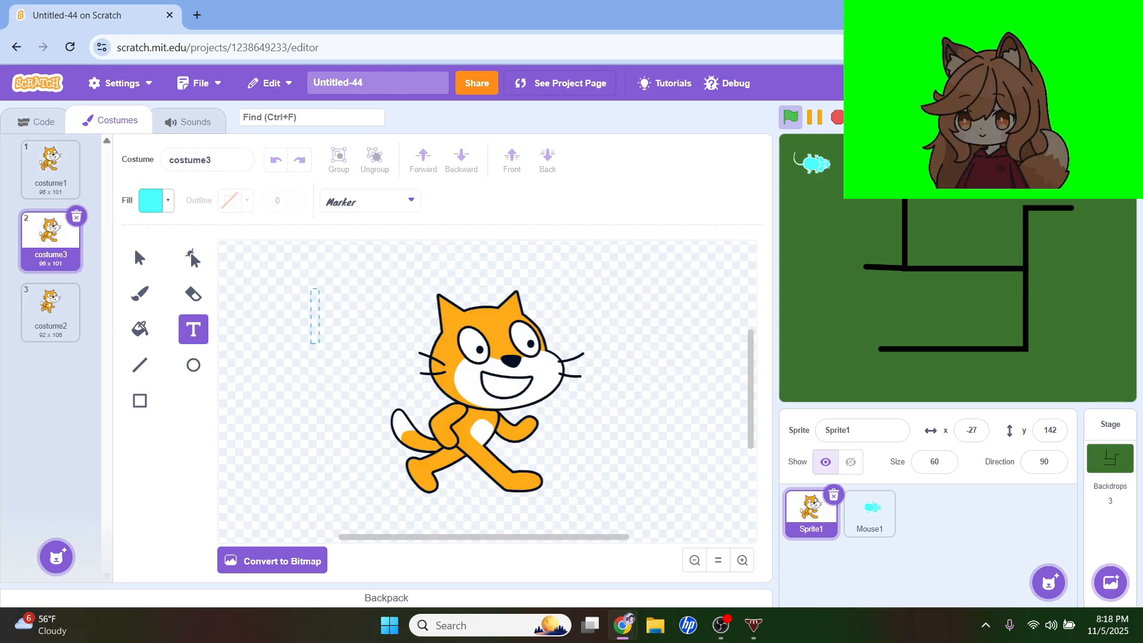
text(you)
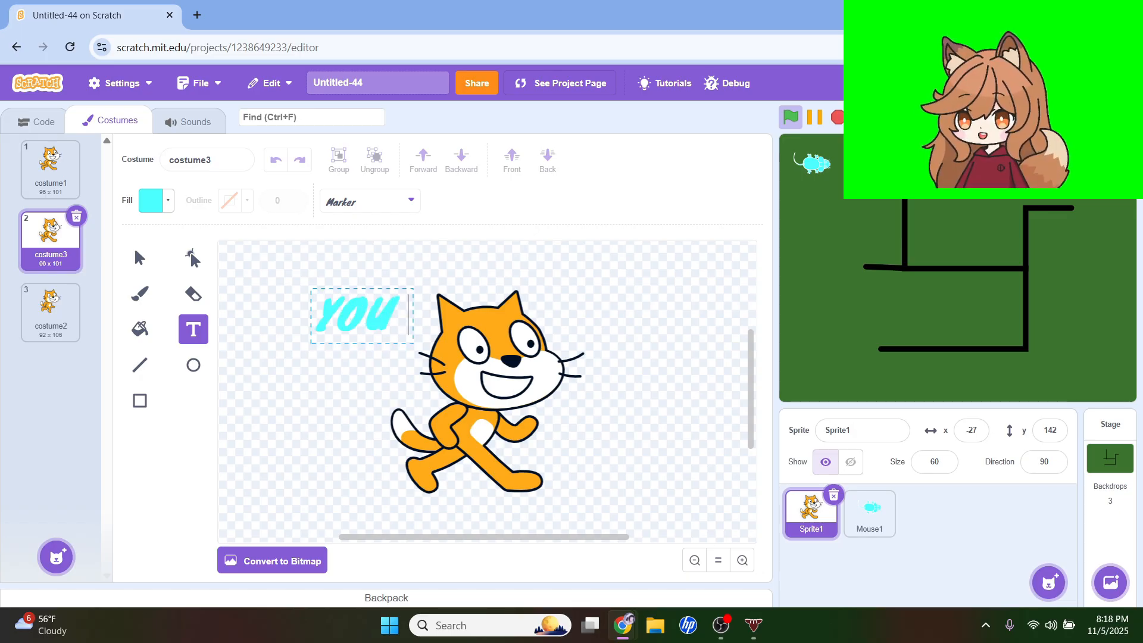
text( won)
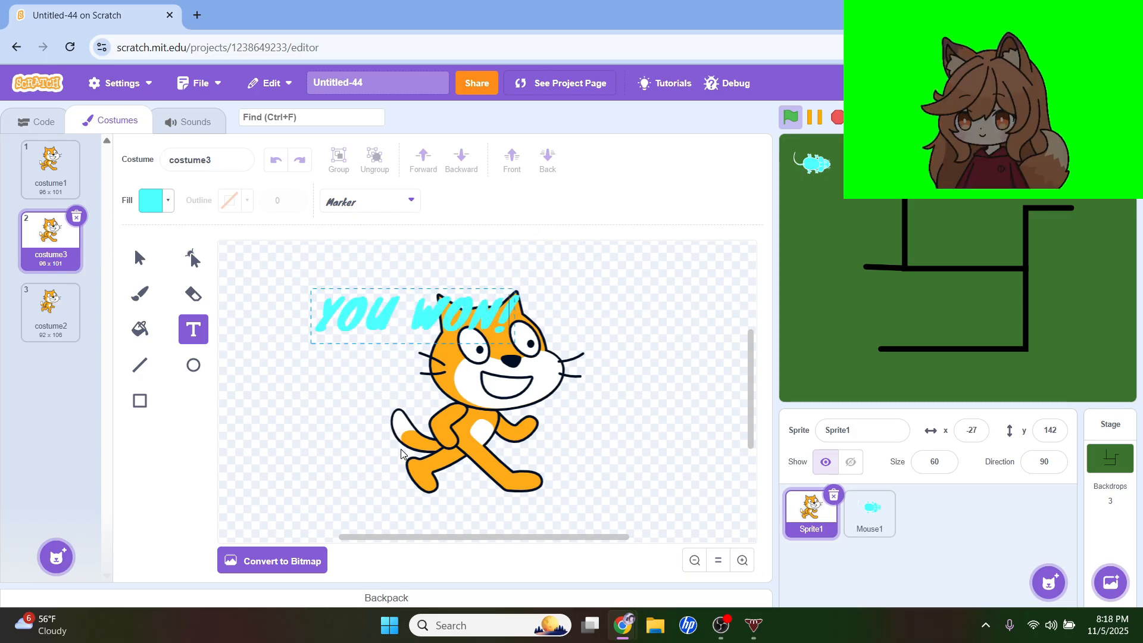
click(339, 439)
click(169, 204)
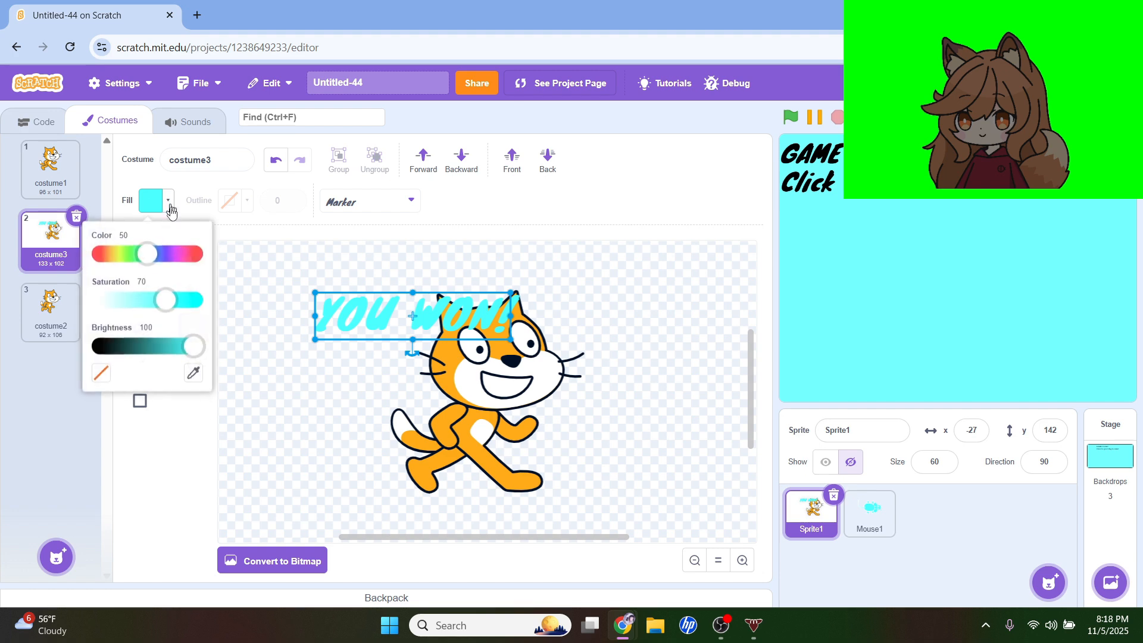
click(110, 354)
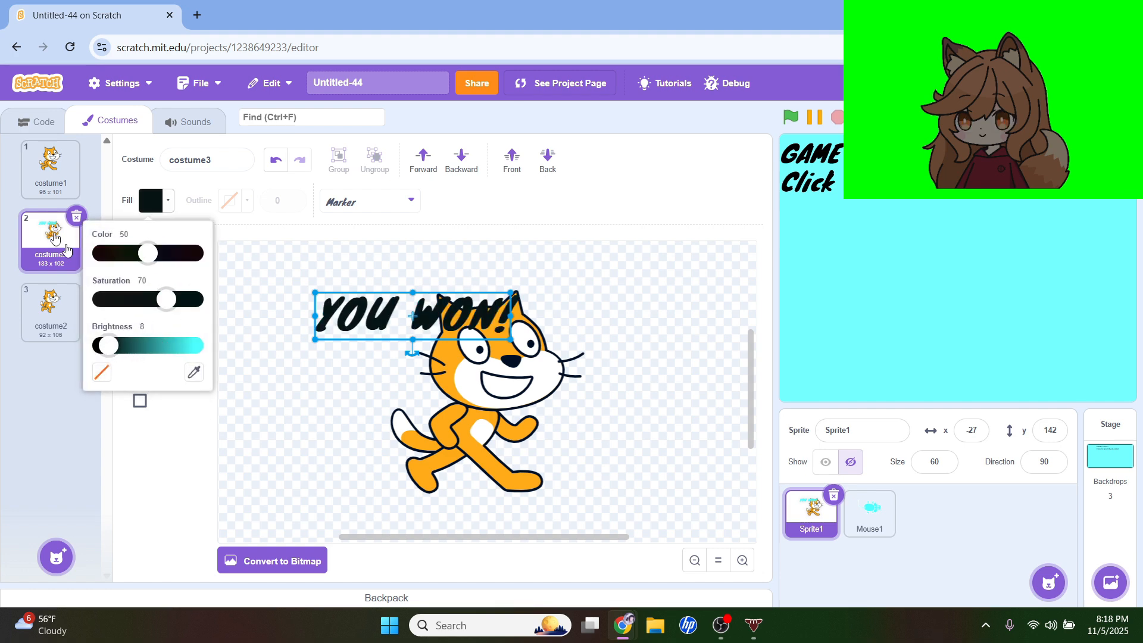
click(27, 121)
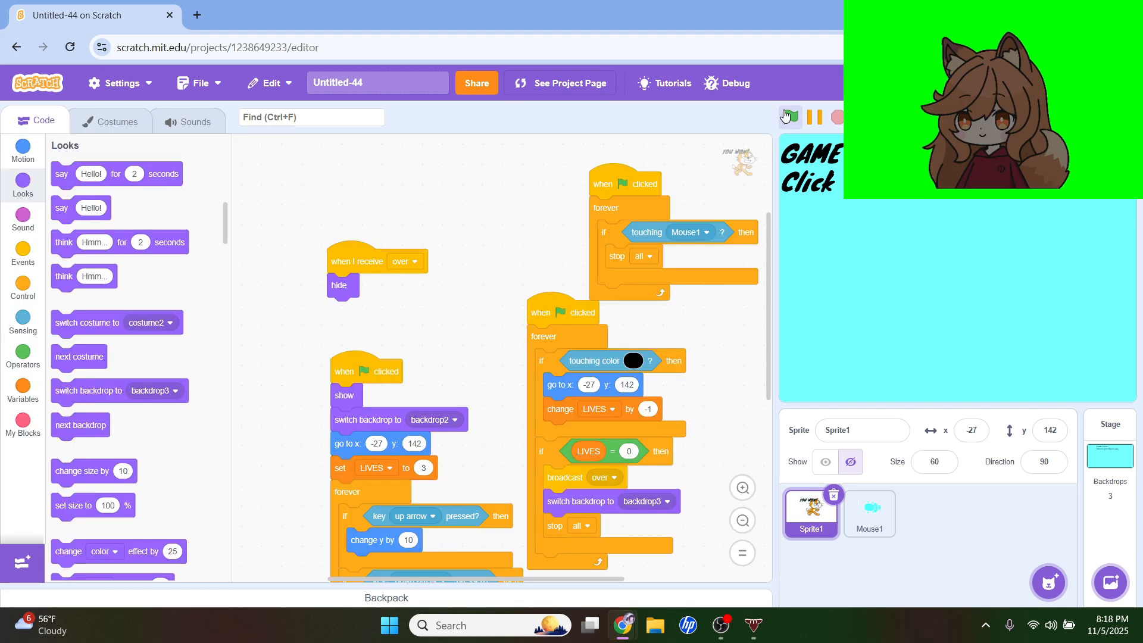
Delete the "YOU WON!" costume from Sprite1 and make costume1 the current costume
click(786, 116)
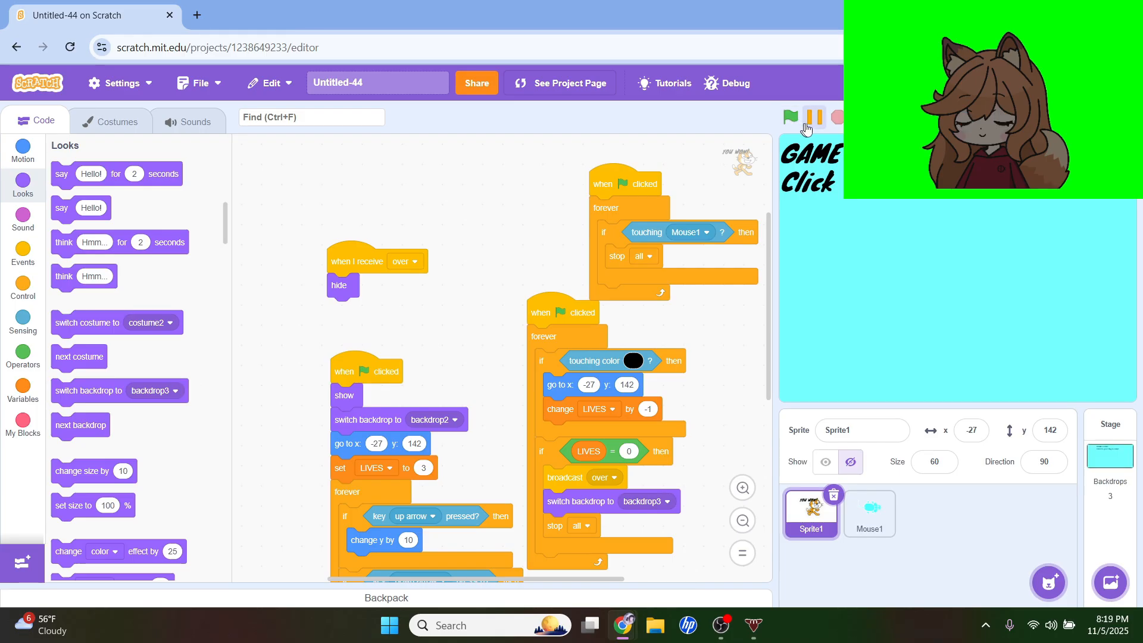
click(112, 121)
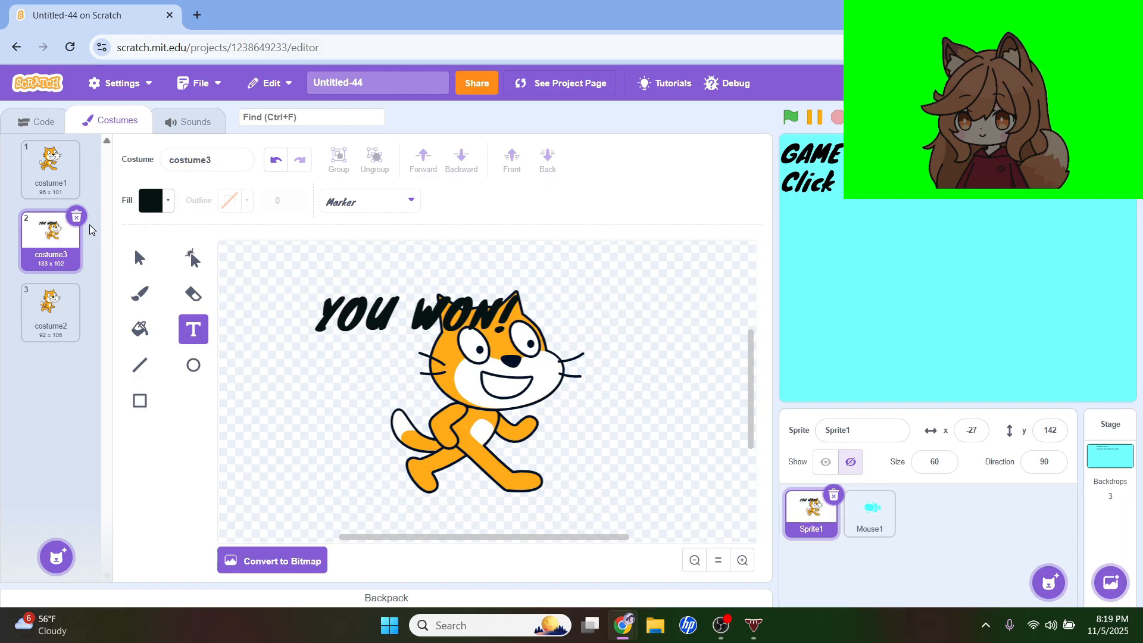
click(76, 216)
click(59, 178)
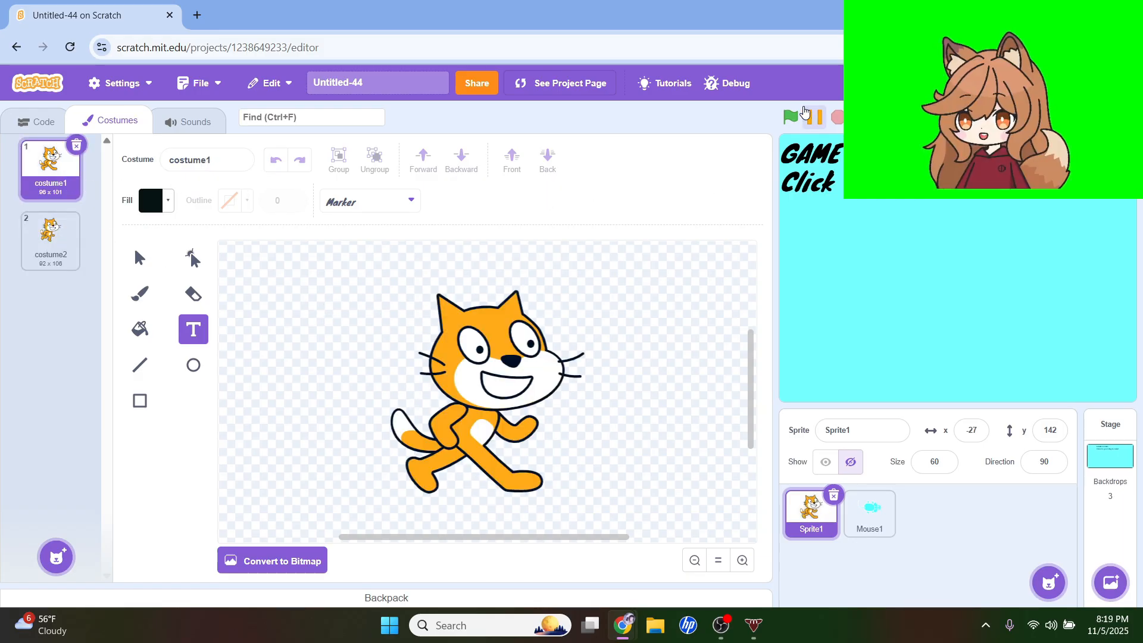
Restart the game and steer the cat around the outside of the maze walls towards the mouse
click(790, 117)
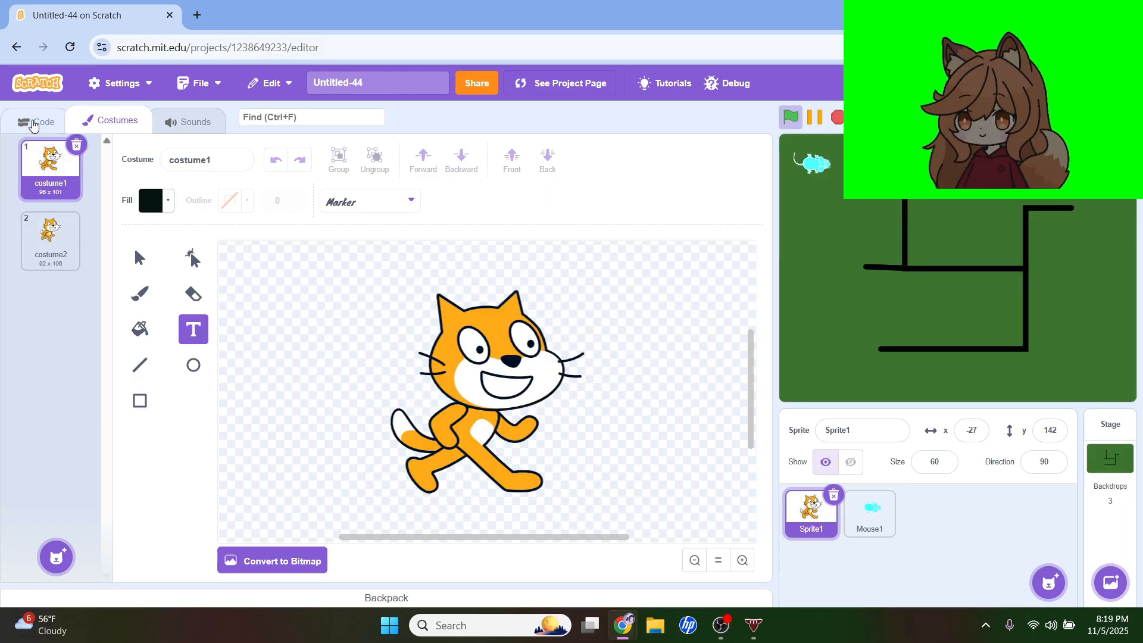
click(37, 120)
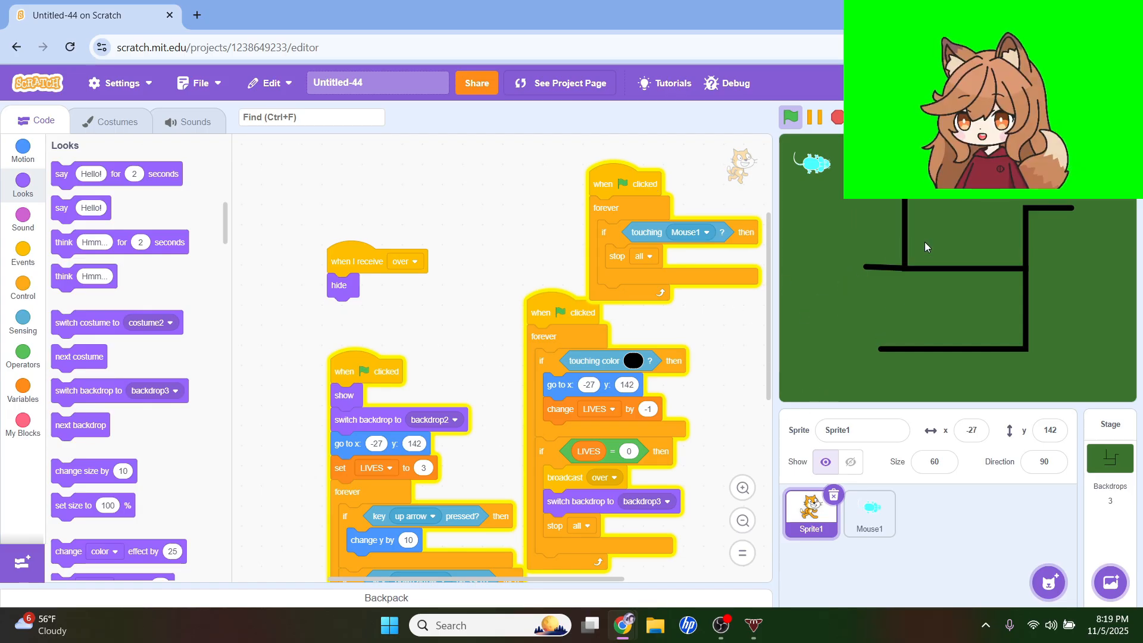
key(Right)
key(Down)
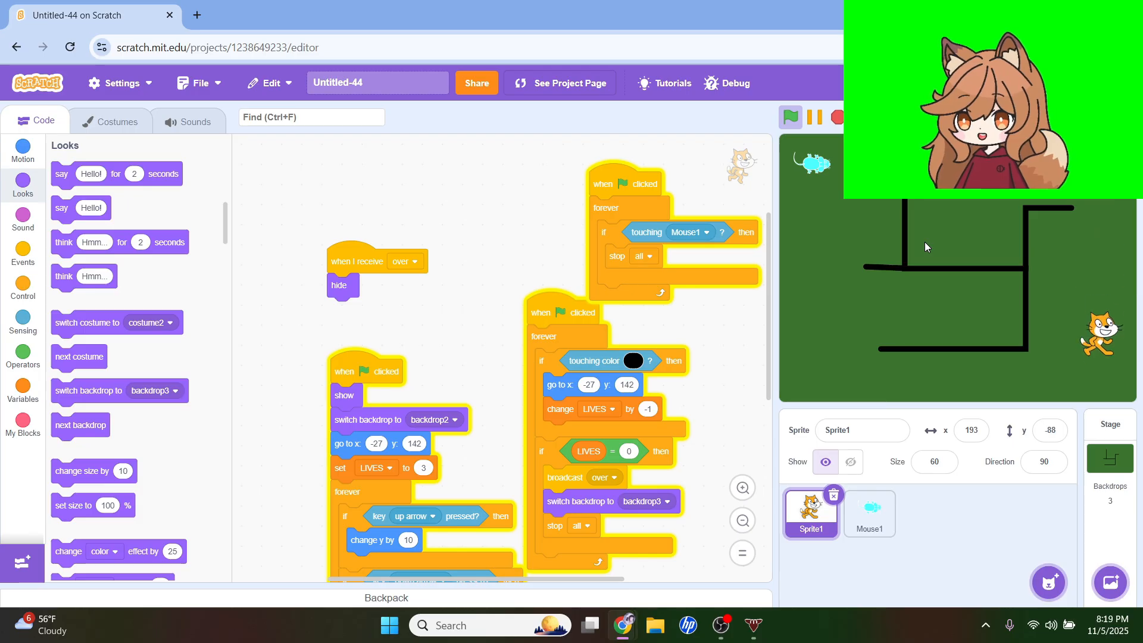
key(Left)
key(Left)
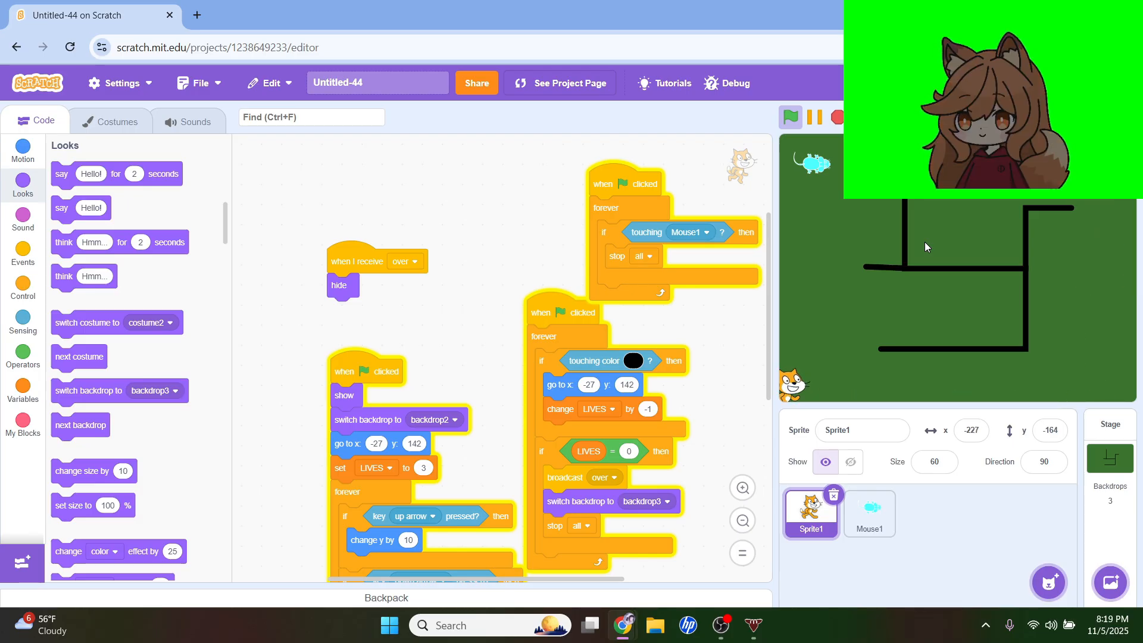
key(Up)
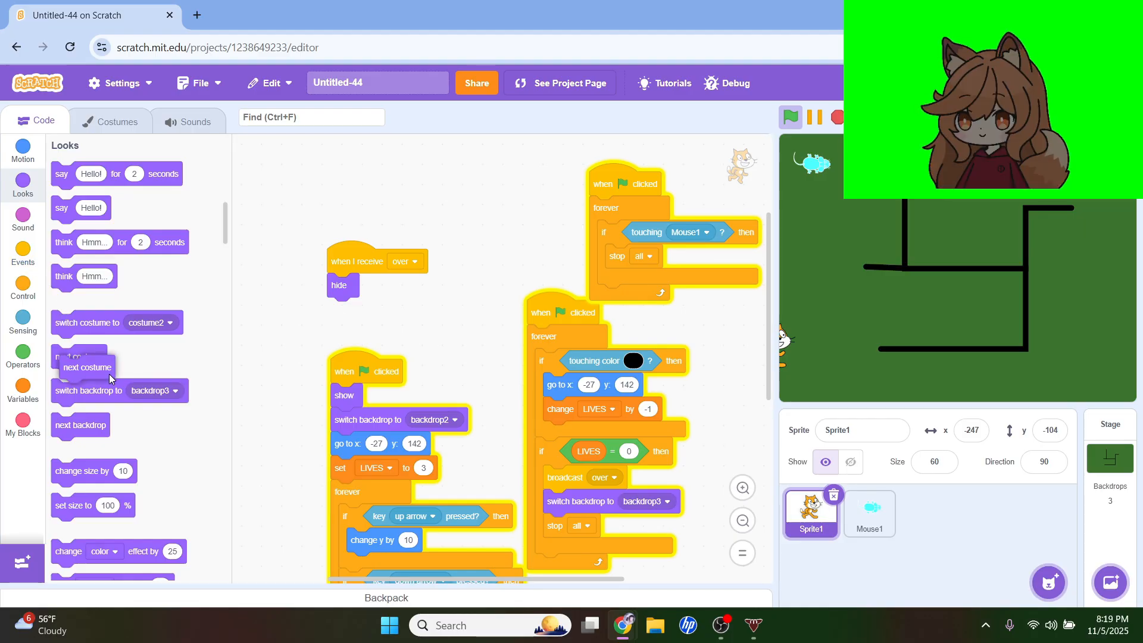
Duplicate the Stage's "GAME OVER!" backdrop, backdrop3
click(1106, 472)
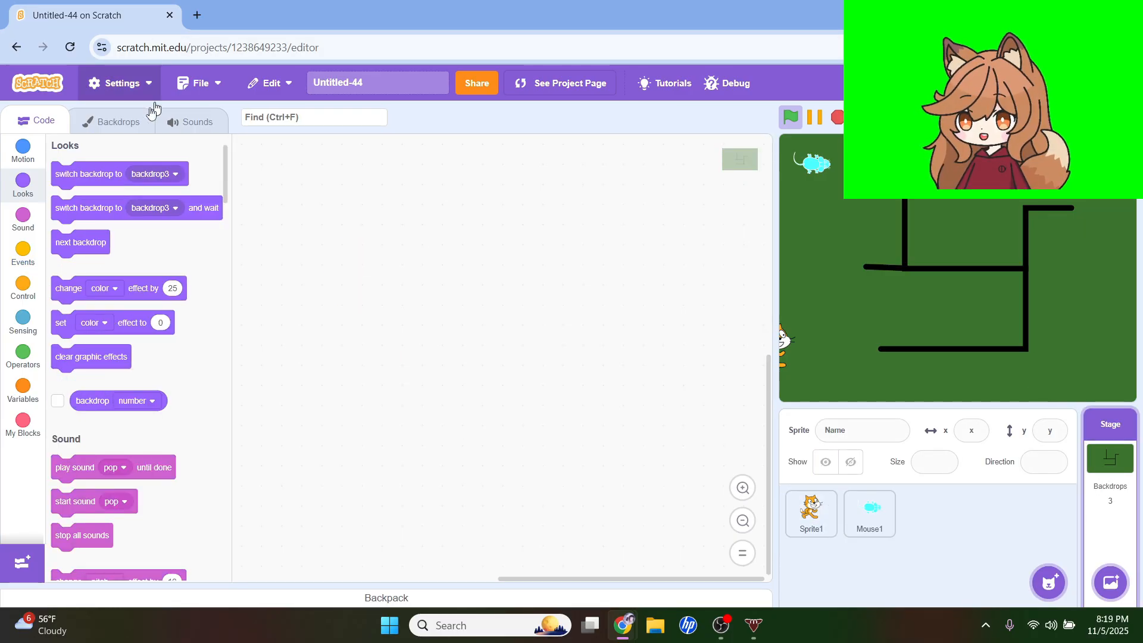
click(136, 123)
right_click(58, 299)
click(70, 305)
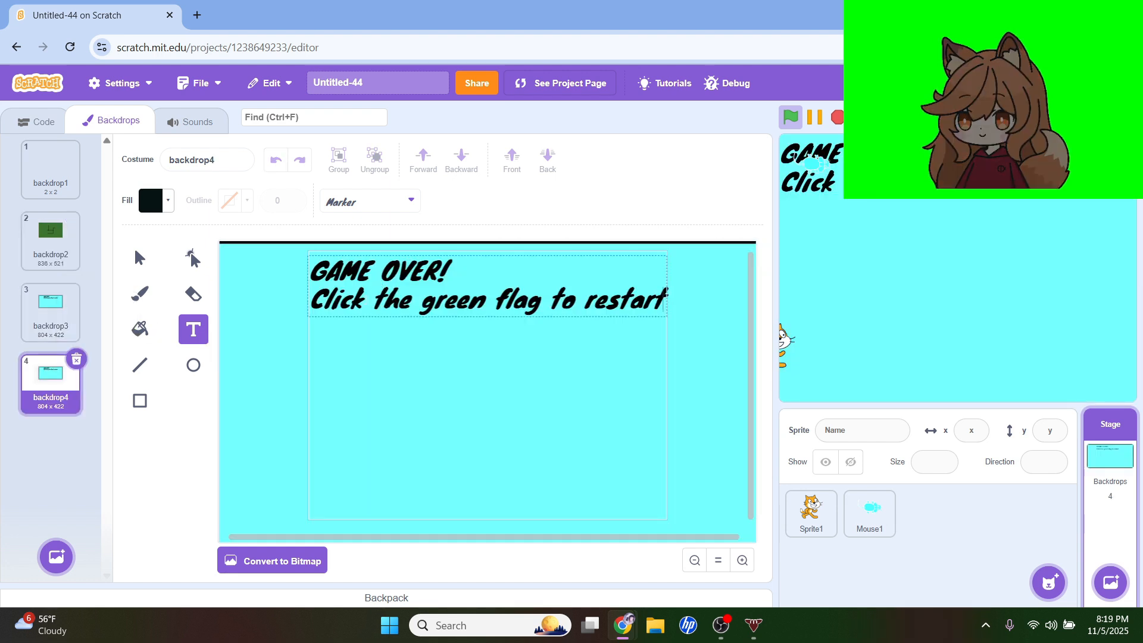
Replace "GAME OVER!" with "YOU WON!" in the duplicated backdrop, keeping the line about restarting
click(356, 306)
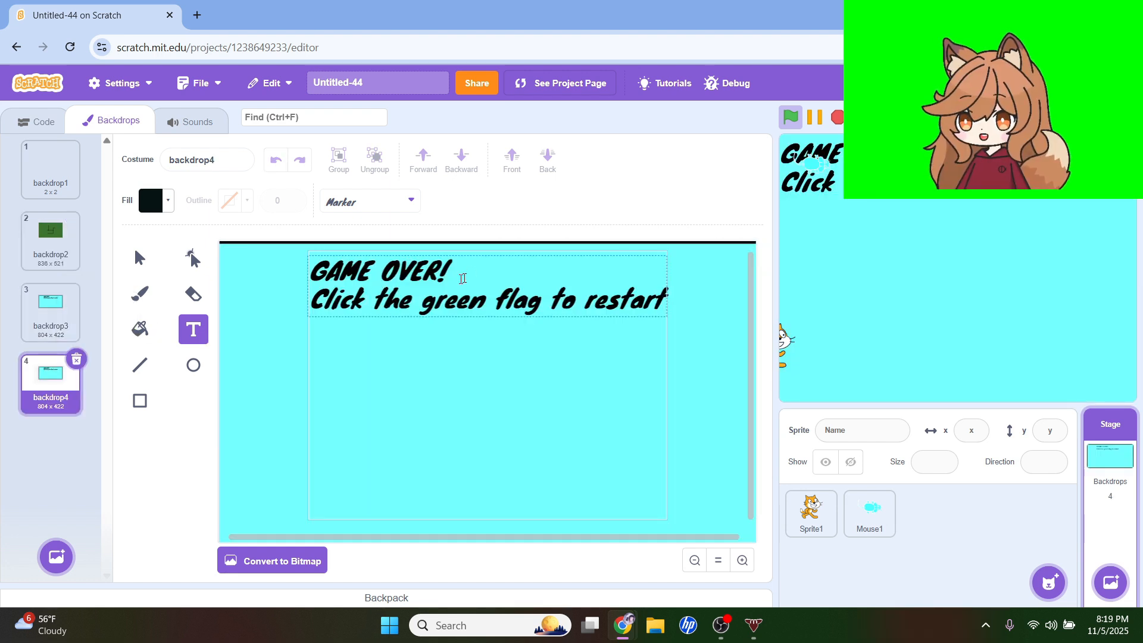
drag(463, 274, 381, 272)
drag(295, 263, 313, 268)
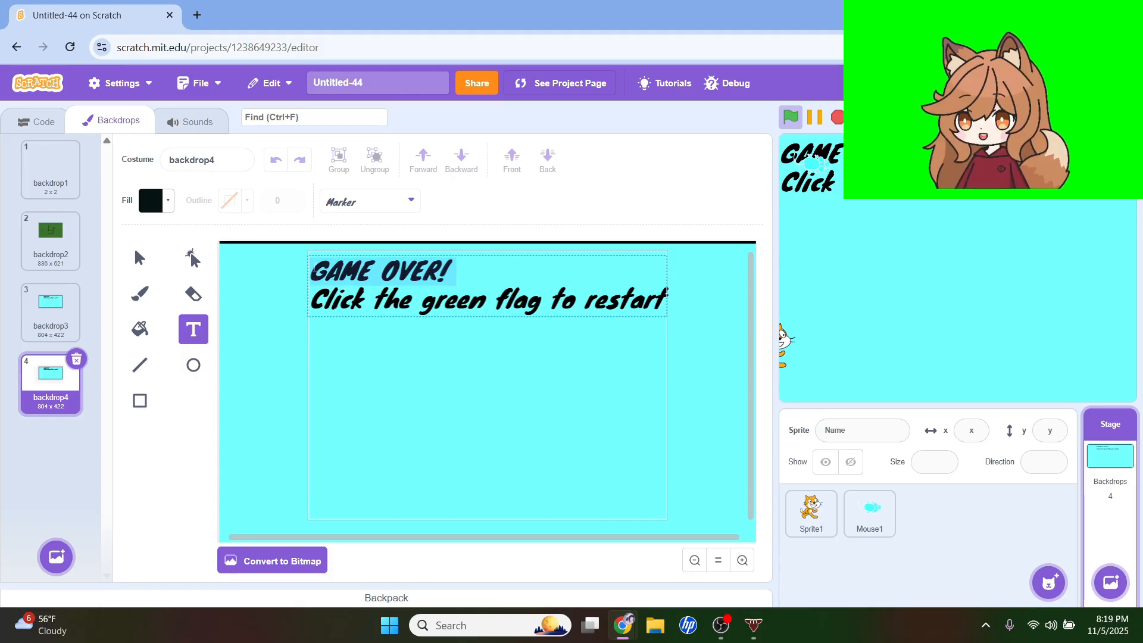
text(YPU)
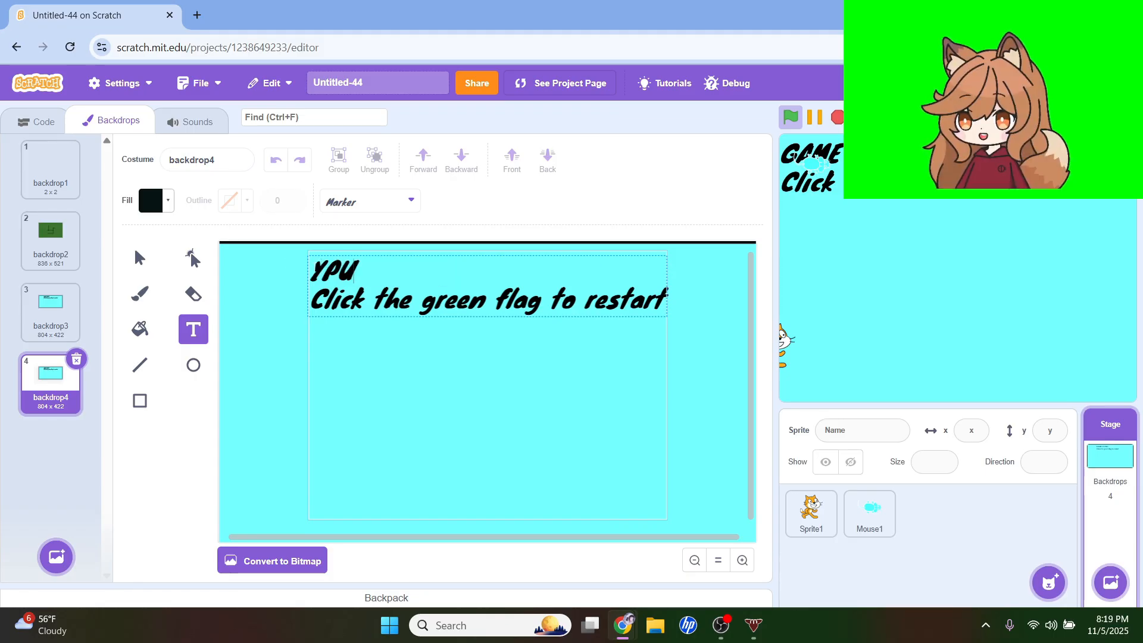
key(BackSpace)
text(O)
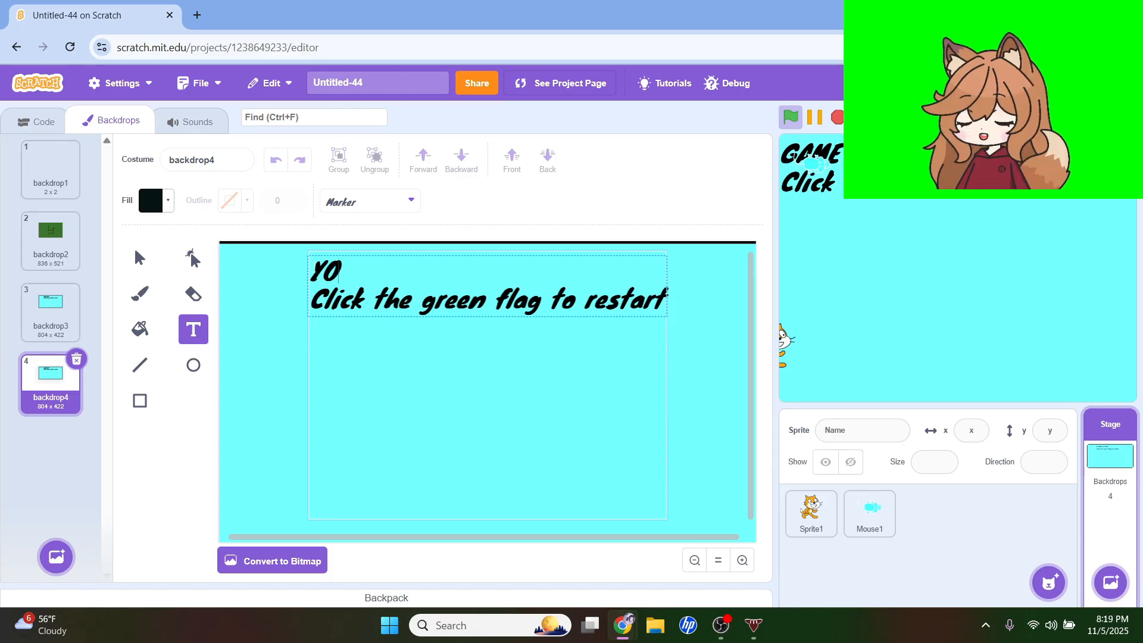
text(U )
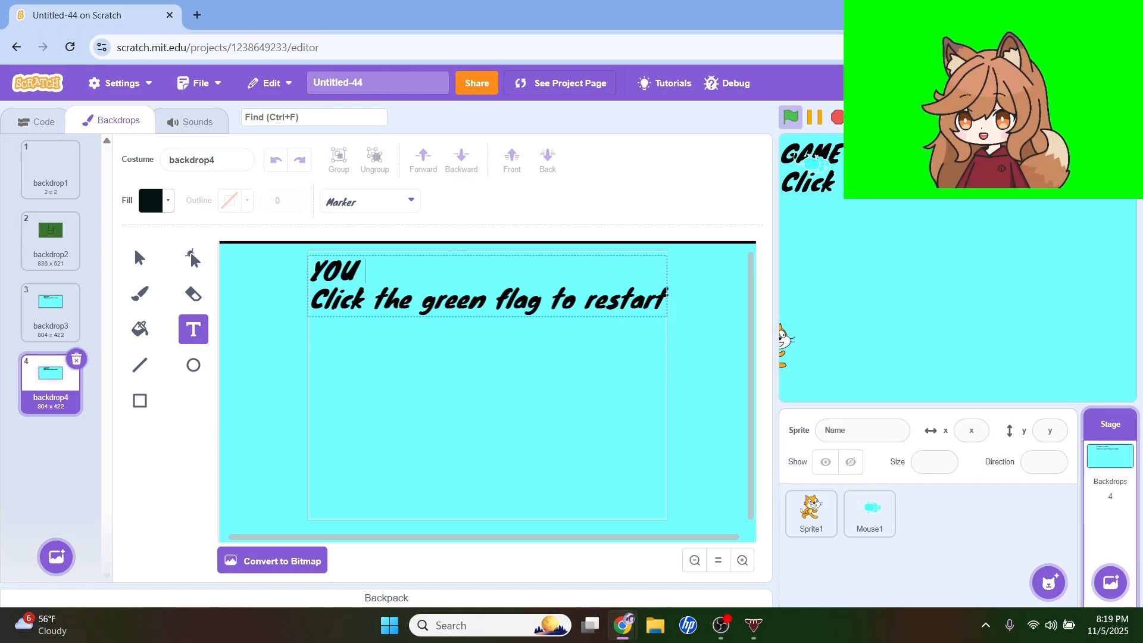
text(WON)
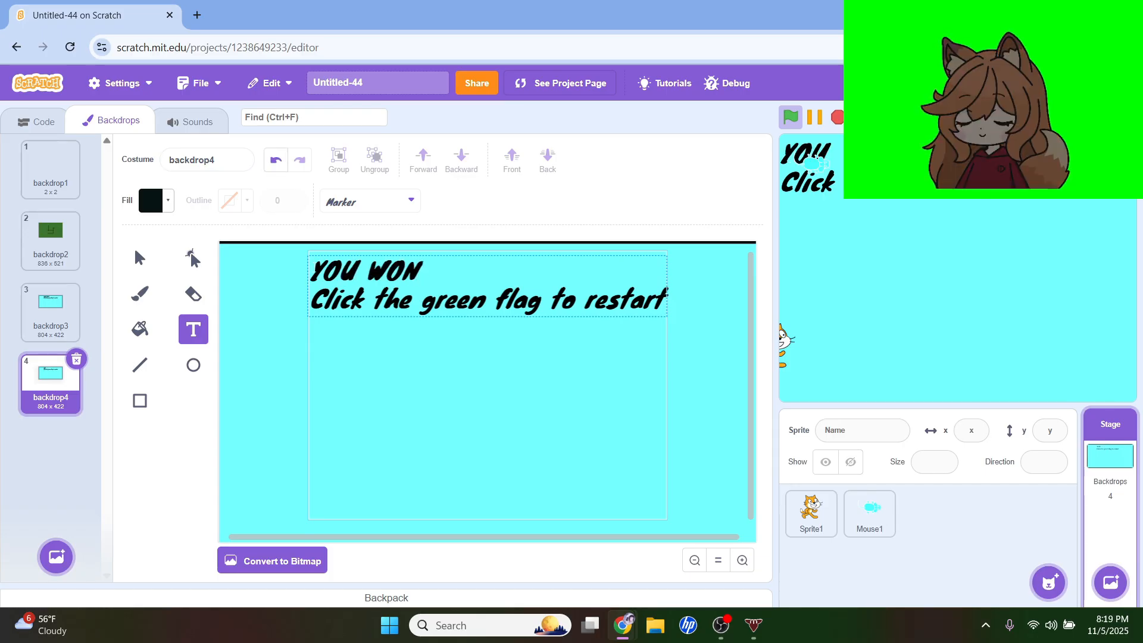
text(!)
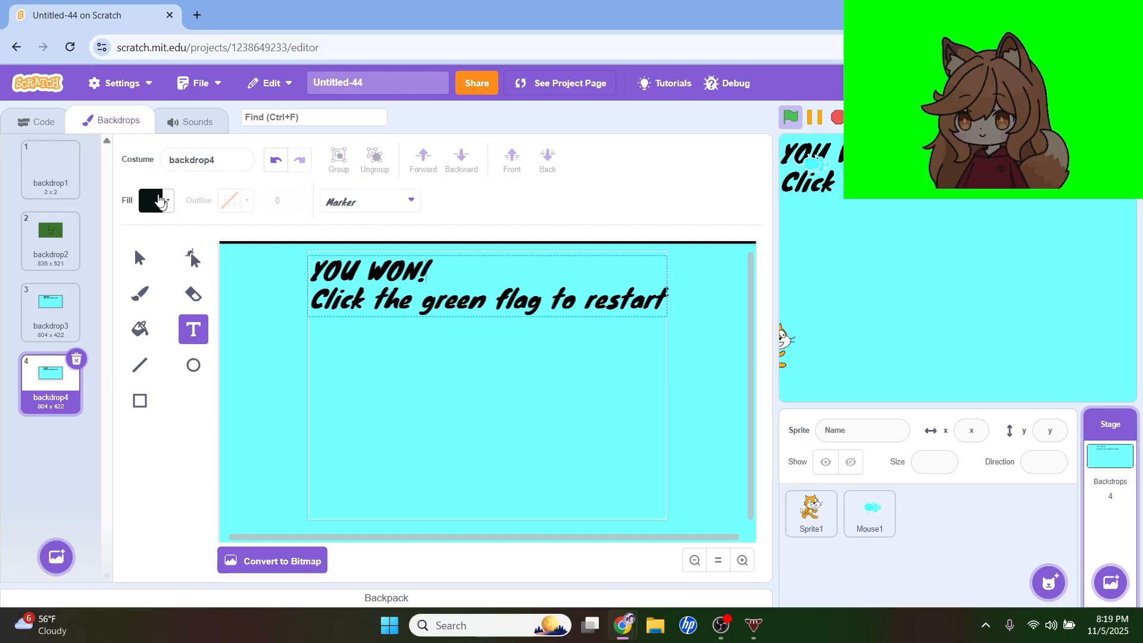
key(Escape)
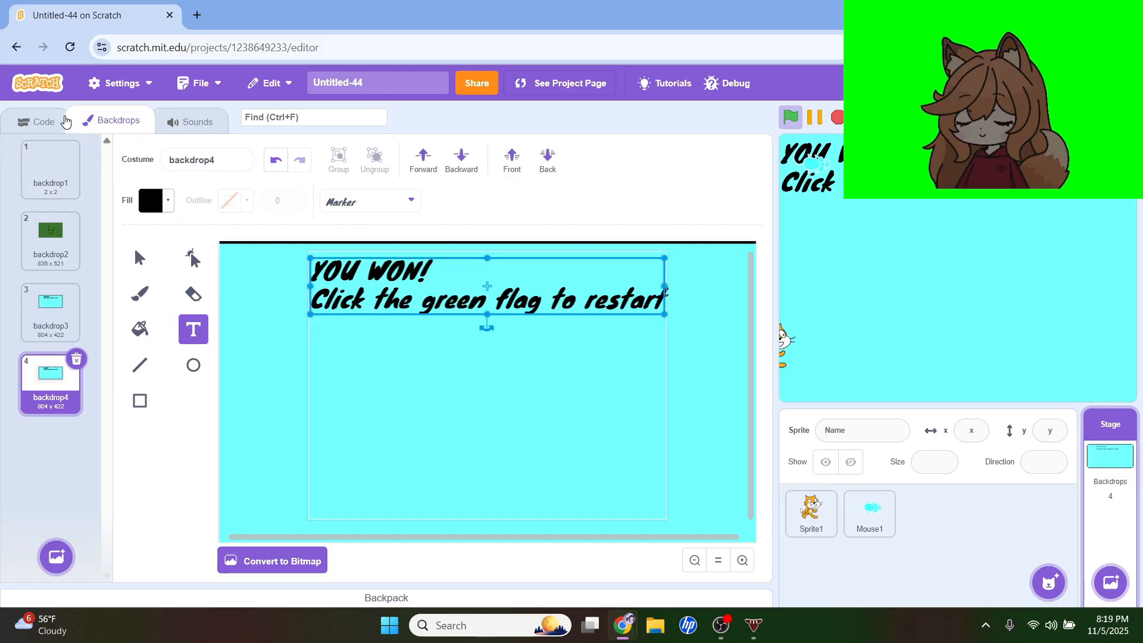
In Sprite1's "touching Mouse1" condition, insert "switch backdrop to backdrop4" and "broadcast over" before "stop all"
click(65, 121)
click(809, 528)
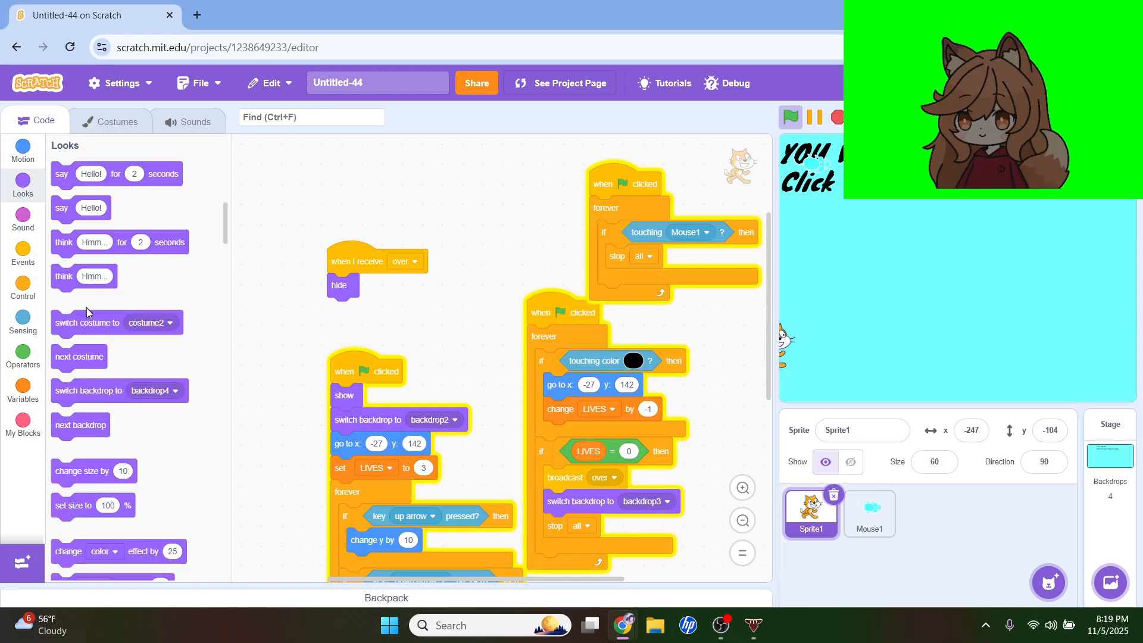
drag(88, 388, 597, 292)
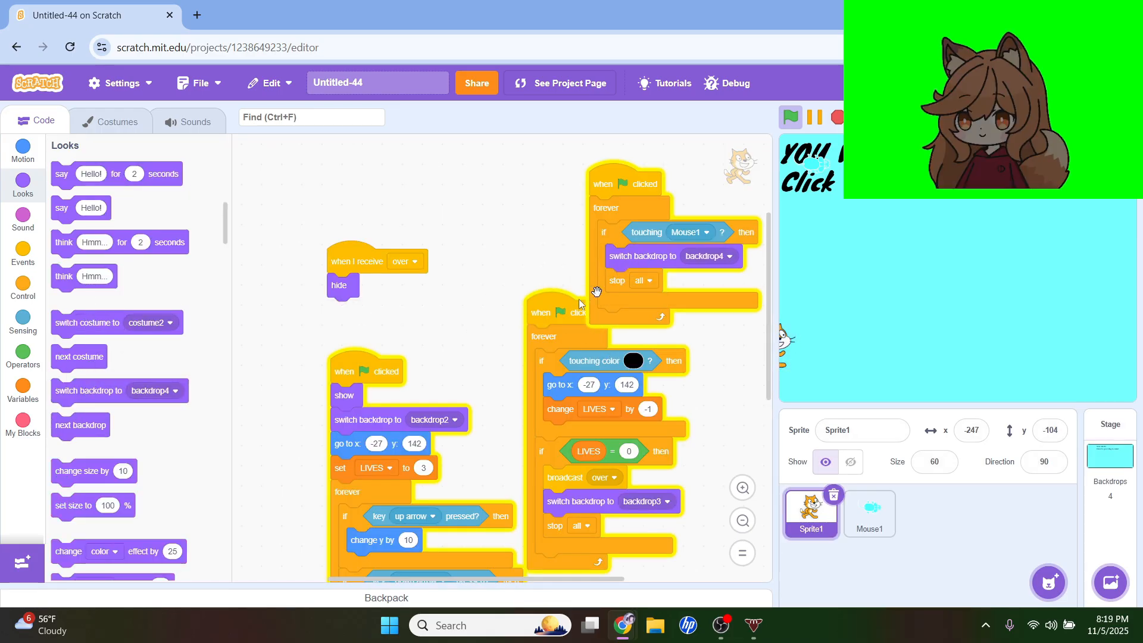
click(35, 260)
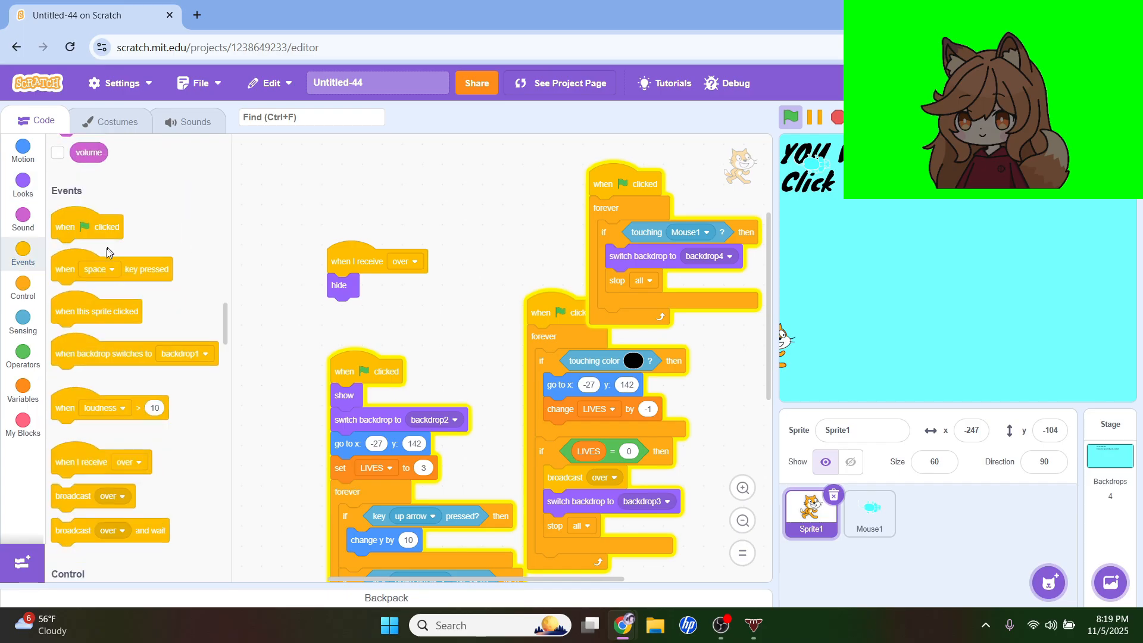
drag(104, 450, 651, 279)
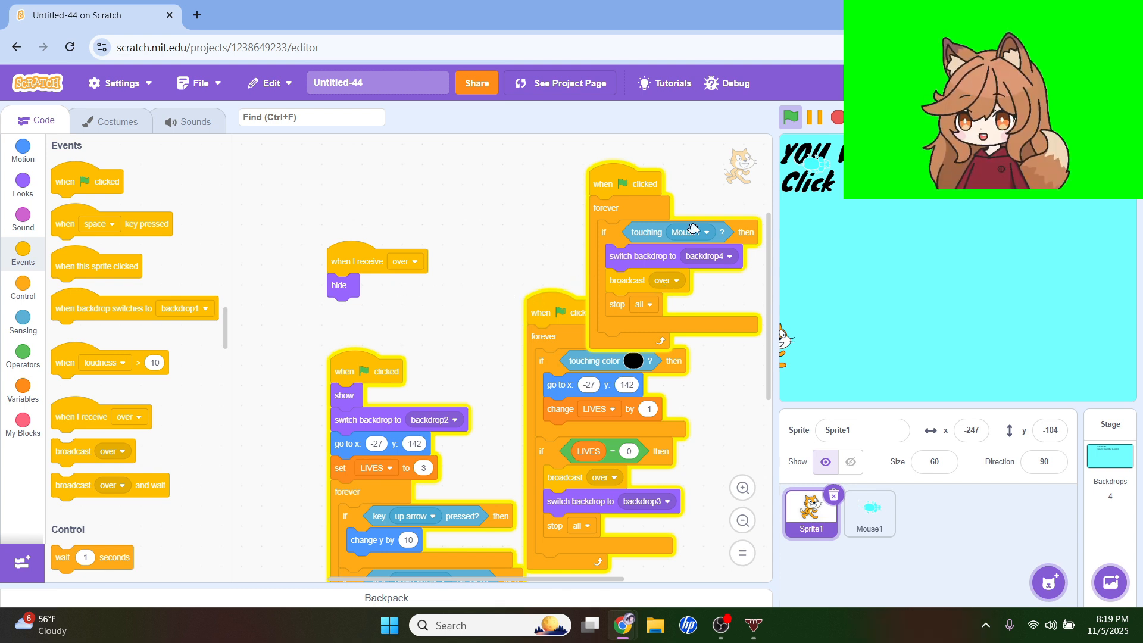
Run the game and guide the cat around the maze to the mouse to test the win backdrop
click(786, 122)
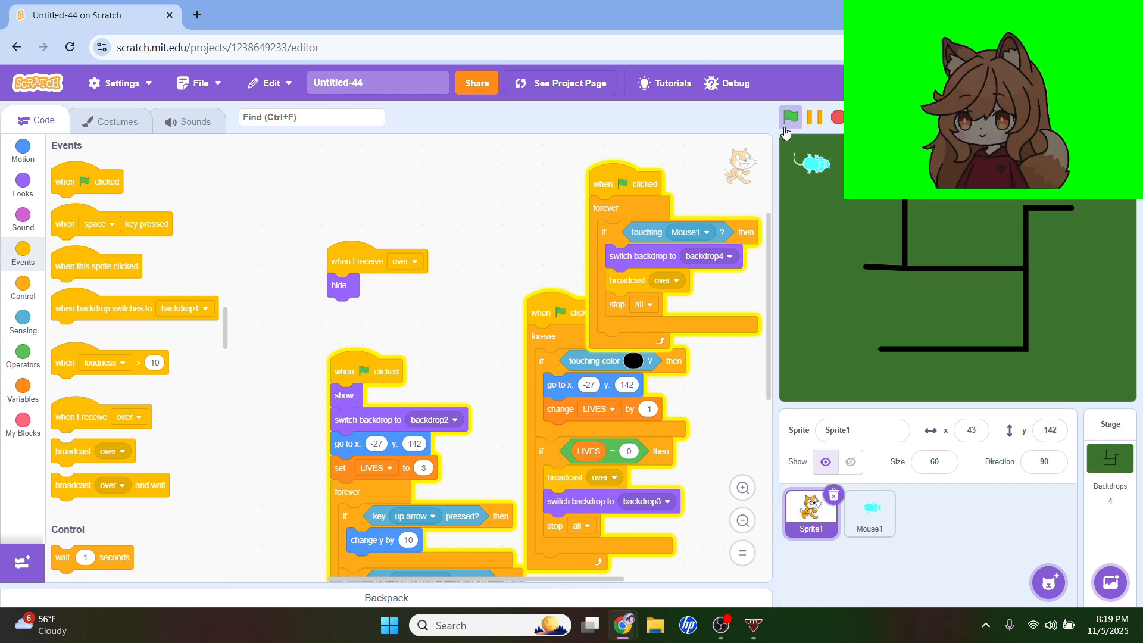
key(Right)
key(Down)
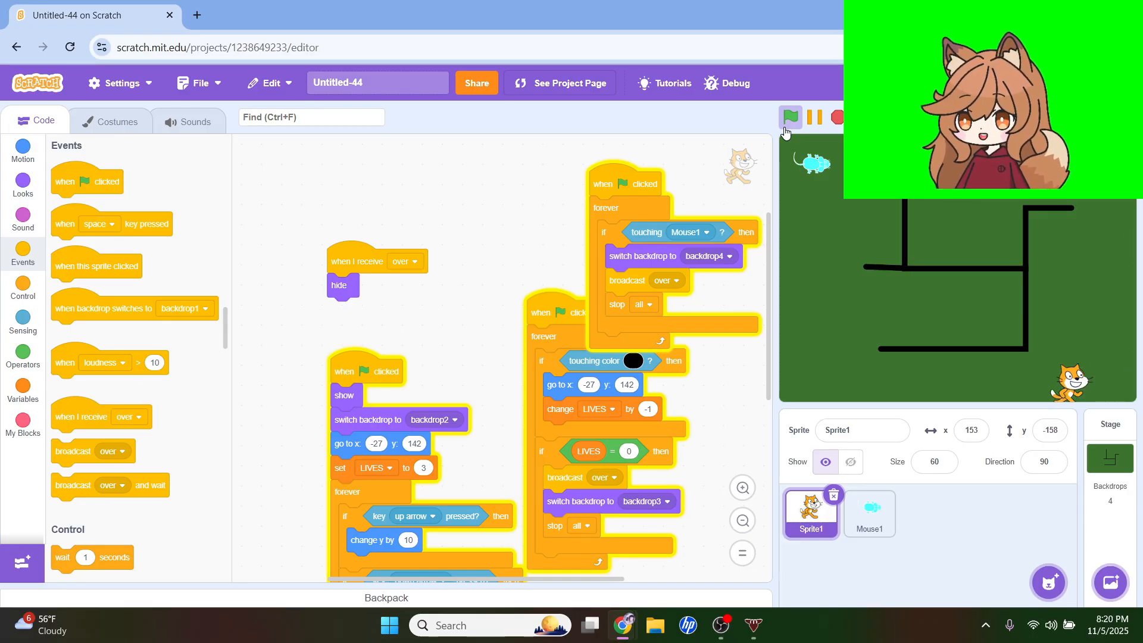
key(Left)
key(Up)
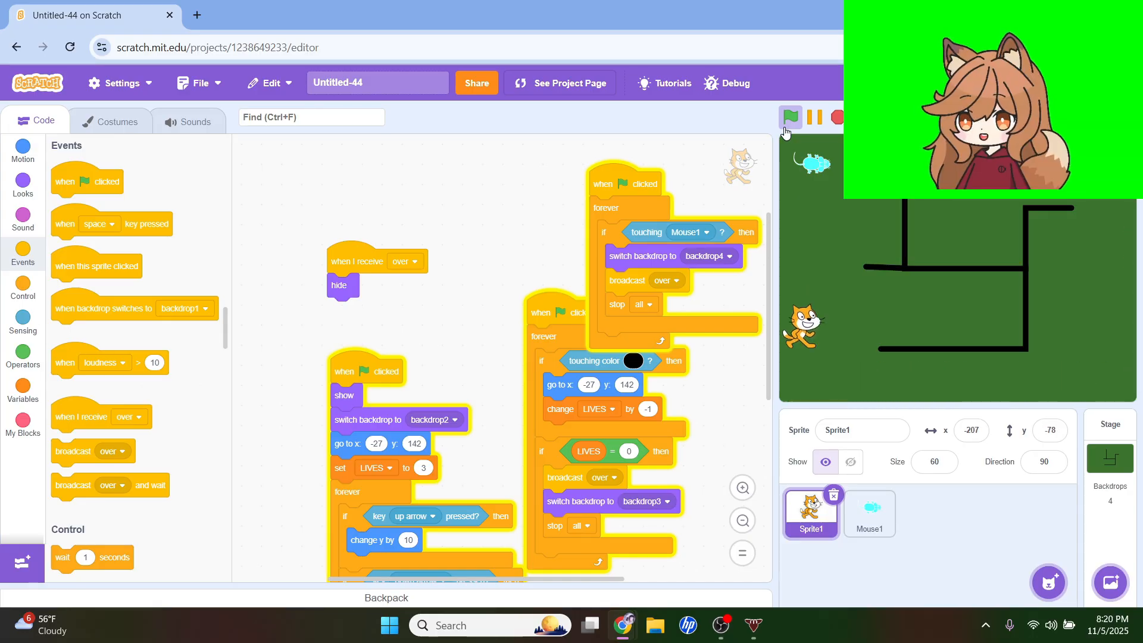
key(Up)
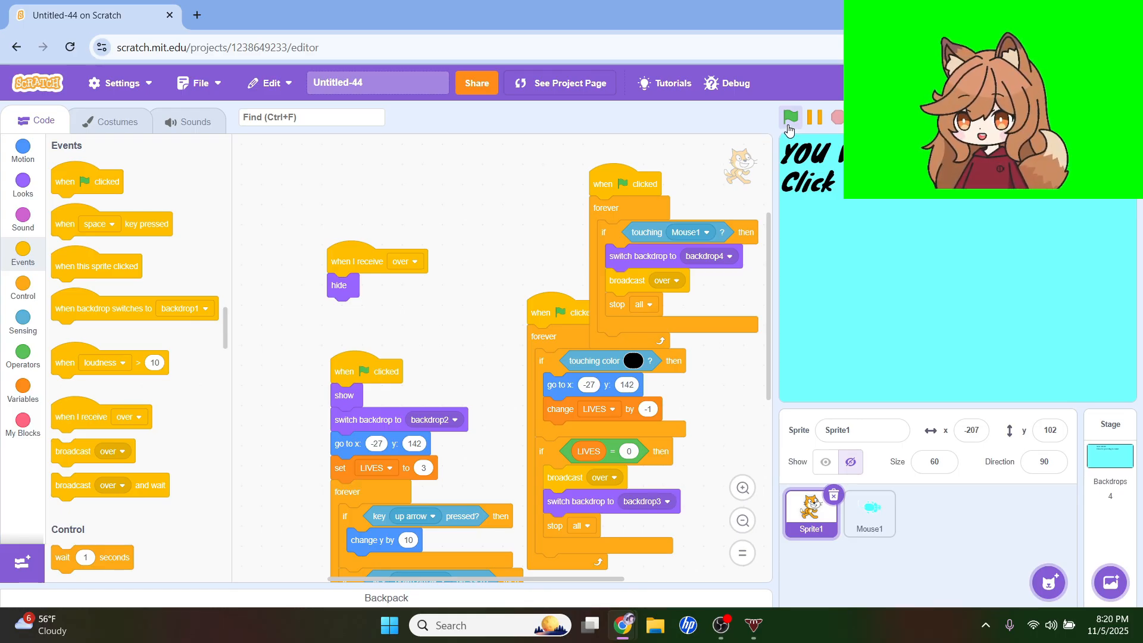
Restart from the win screen and play through to the mouse once more to check that replaying works
click(789, 117)
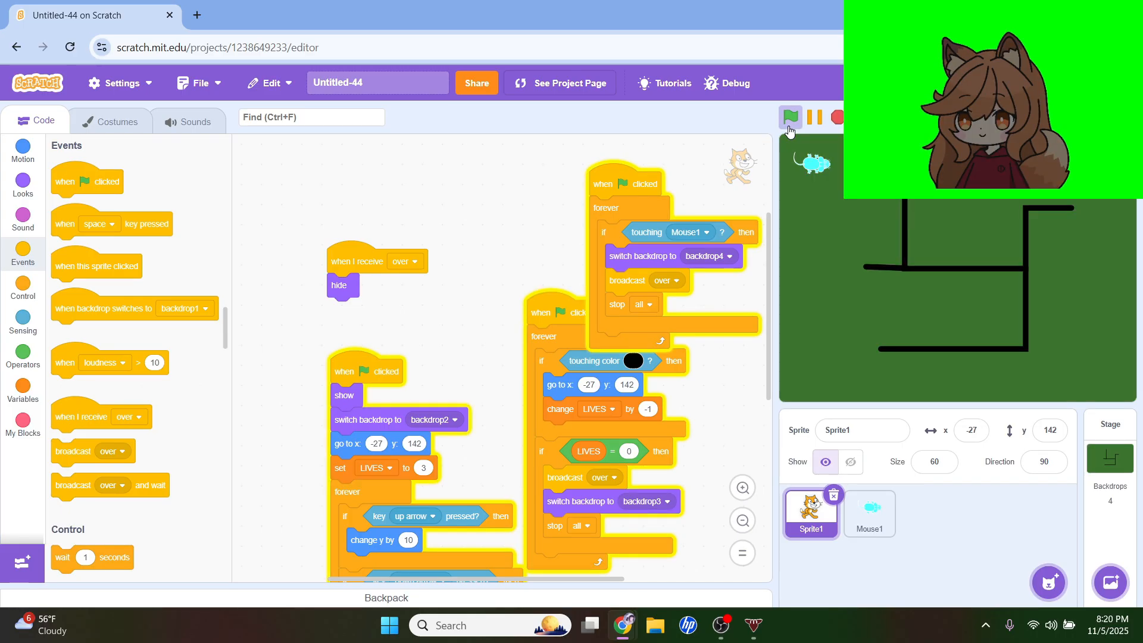
key(Down)
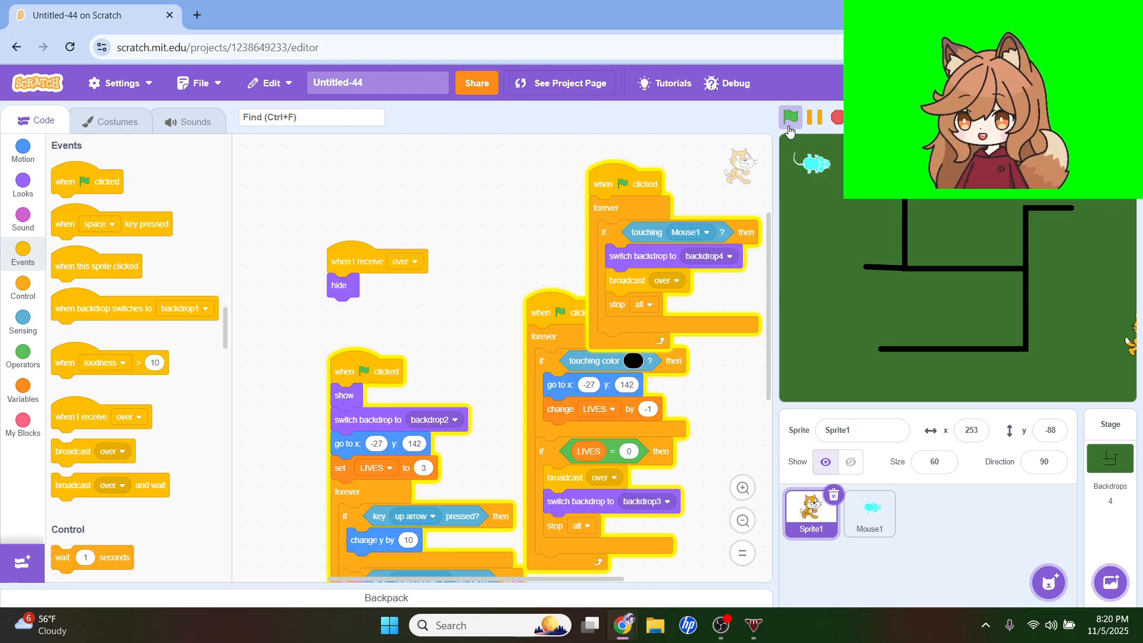
key(Left)
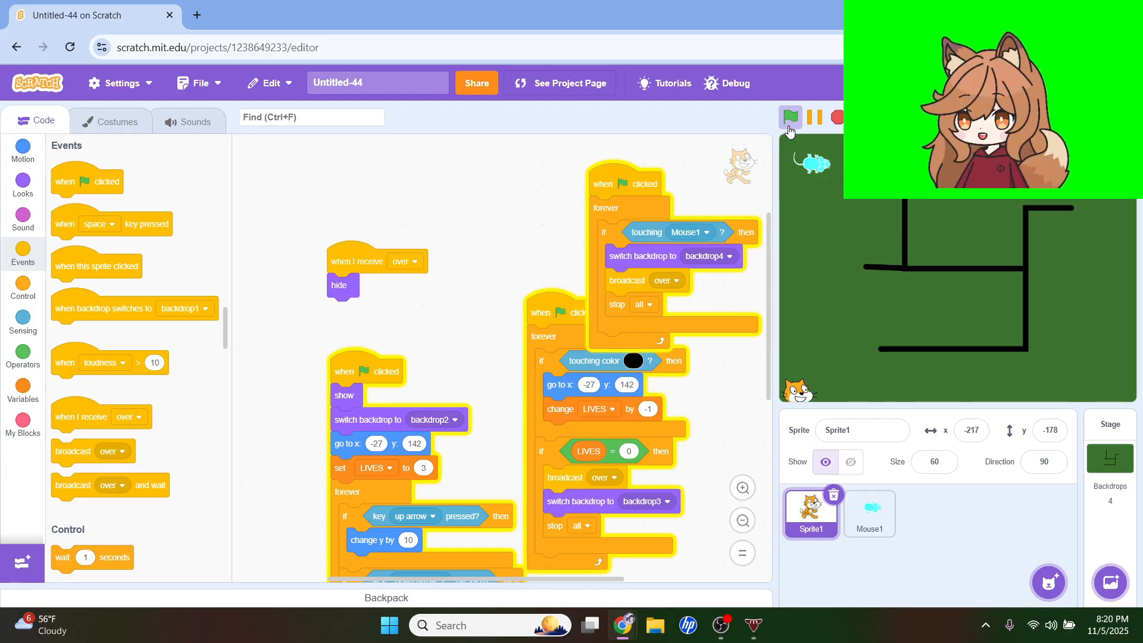
key(Up)
key(Up)
key(Right)
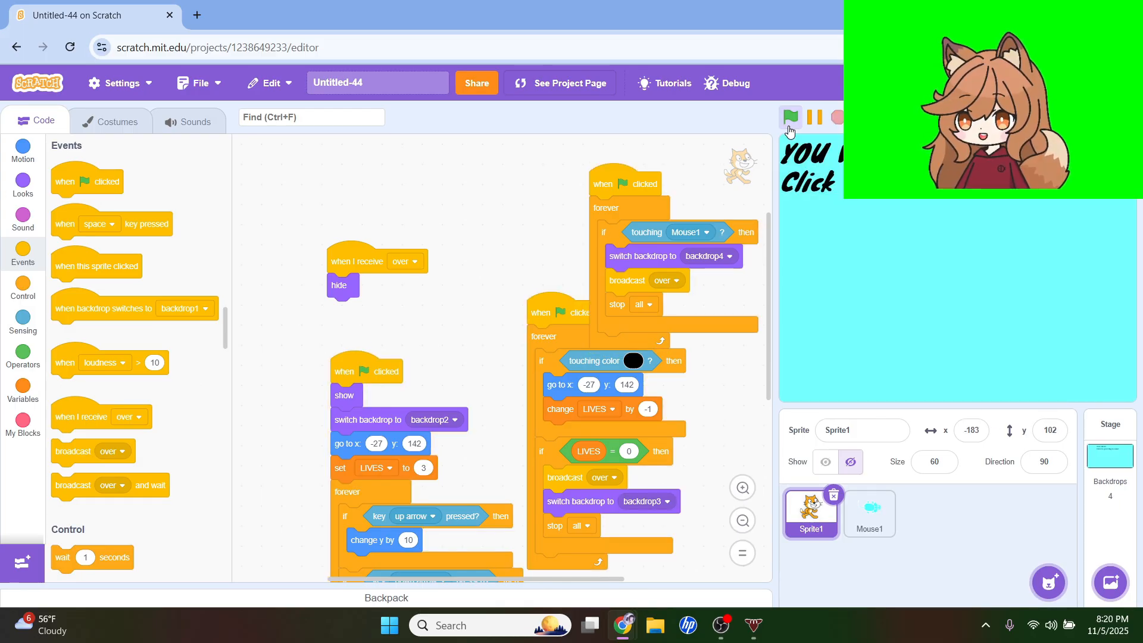